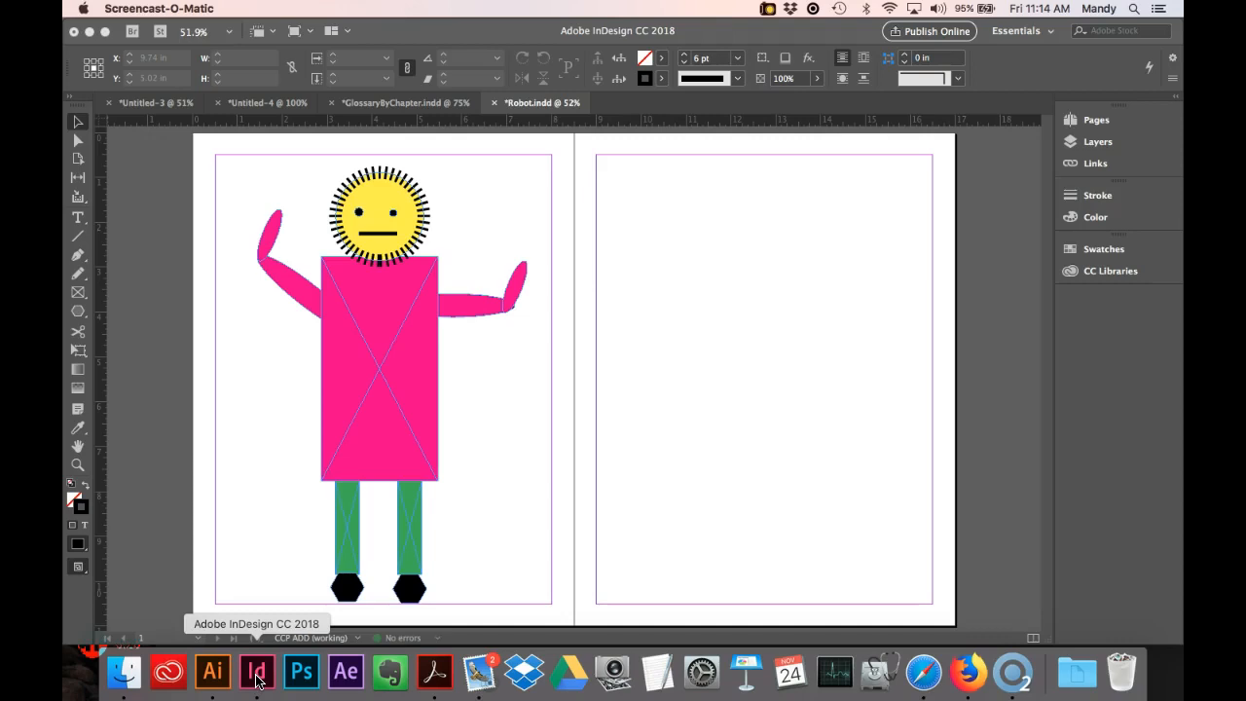
Switch to InDesign and start setting up a new document.
{"action": "left_click", "coordinate": [258, 672]}
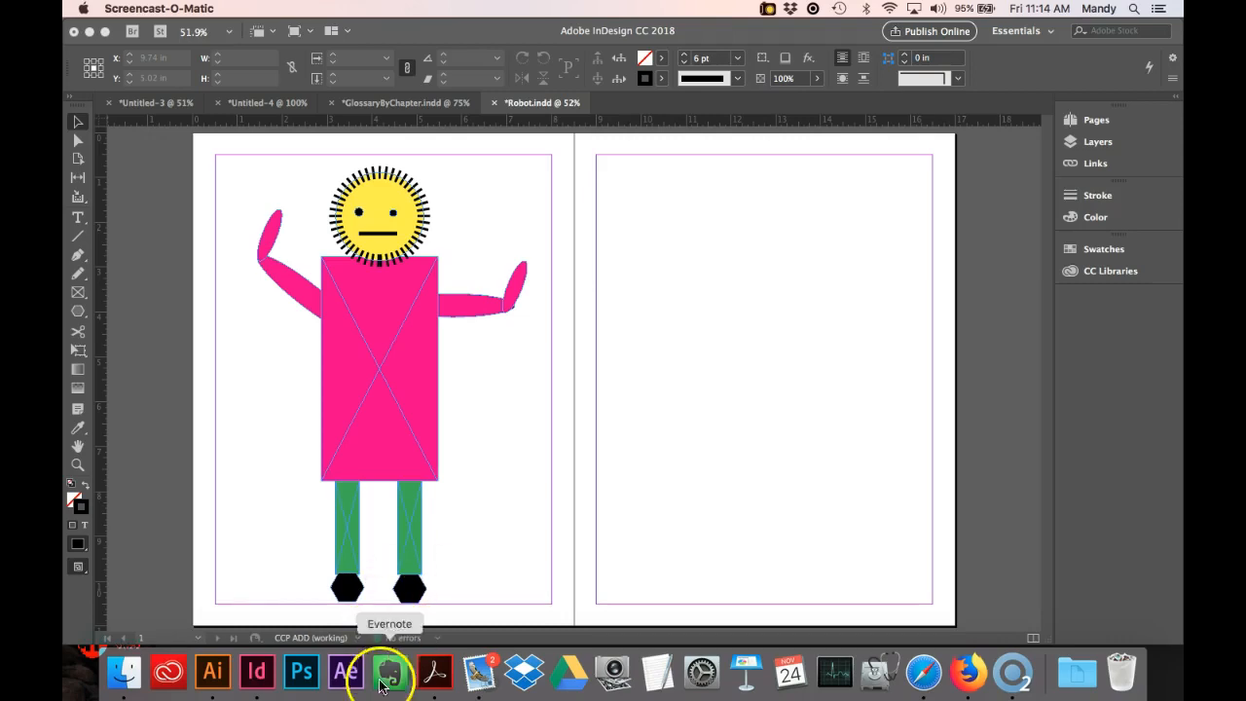
{"action": "left_click", "coordinate": [257, 673]}
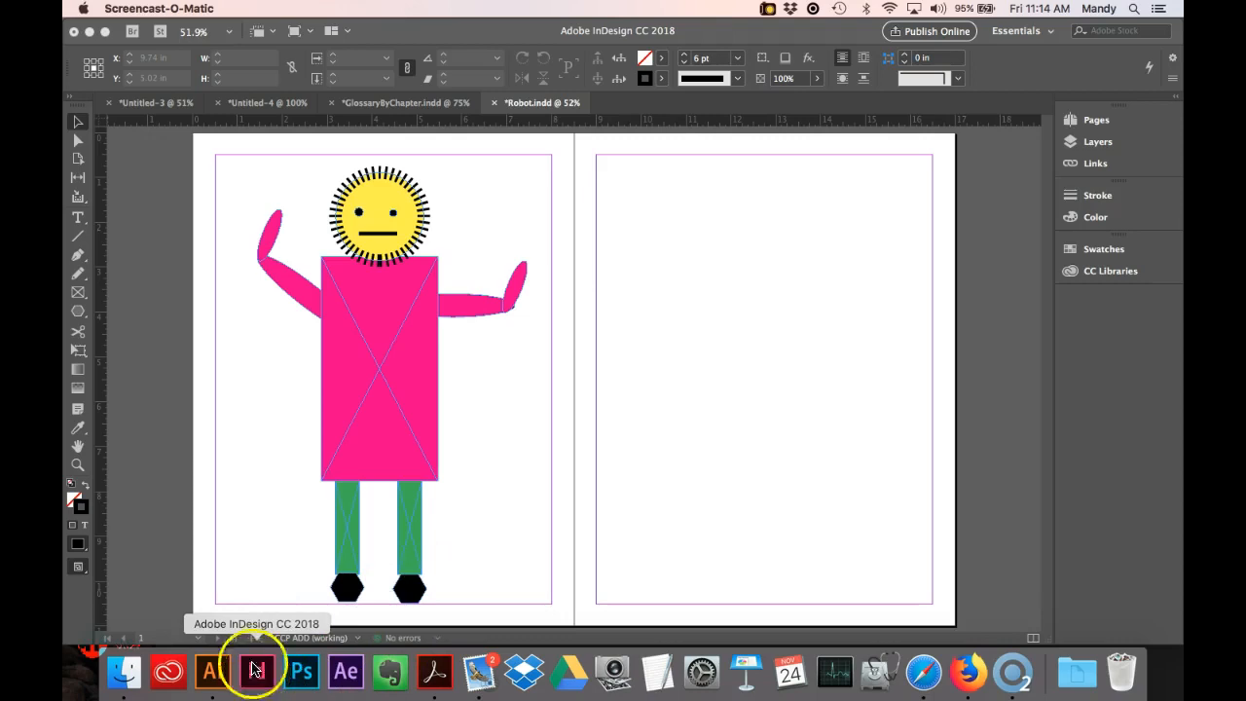
{"action": "left_click", "coordinate": [170, 201]}
{"action": "left_click", "coordinate": [154, 107]}
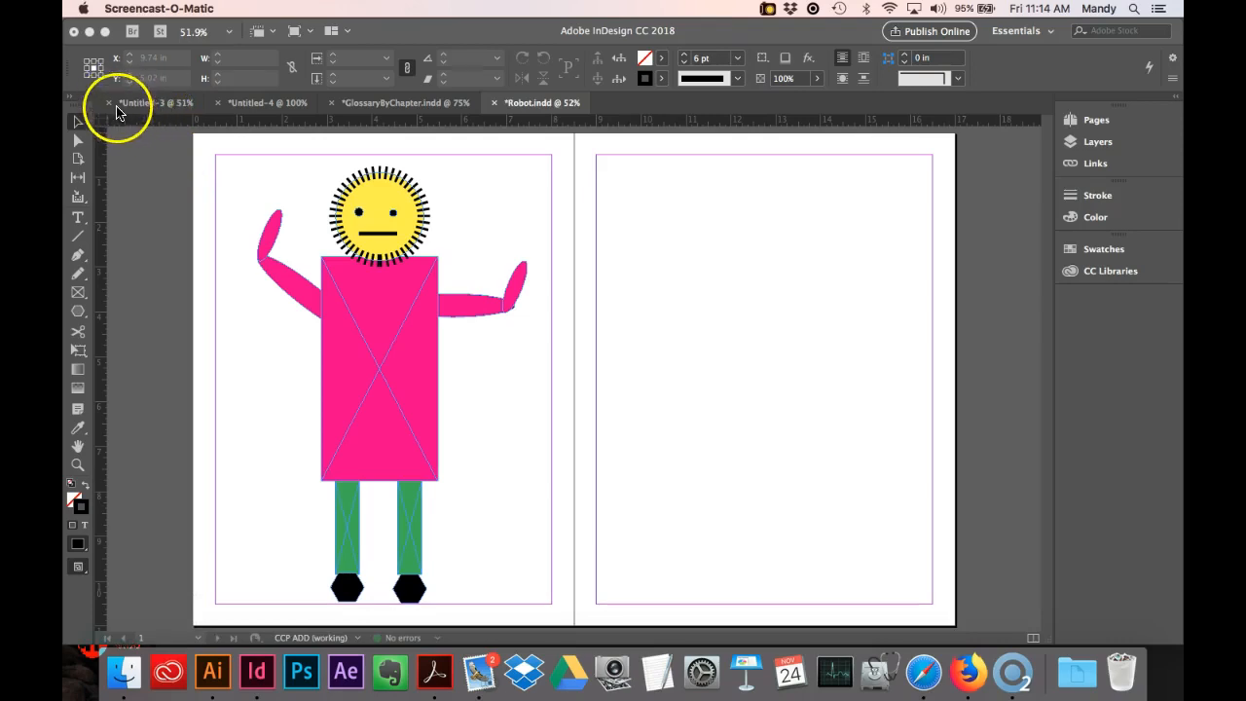
{"action": "left_click", "coordinate": [117, 113]}
{"action": "left_click", "coordinate": [190, 10]}
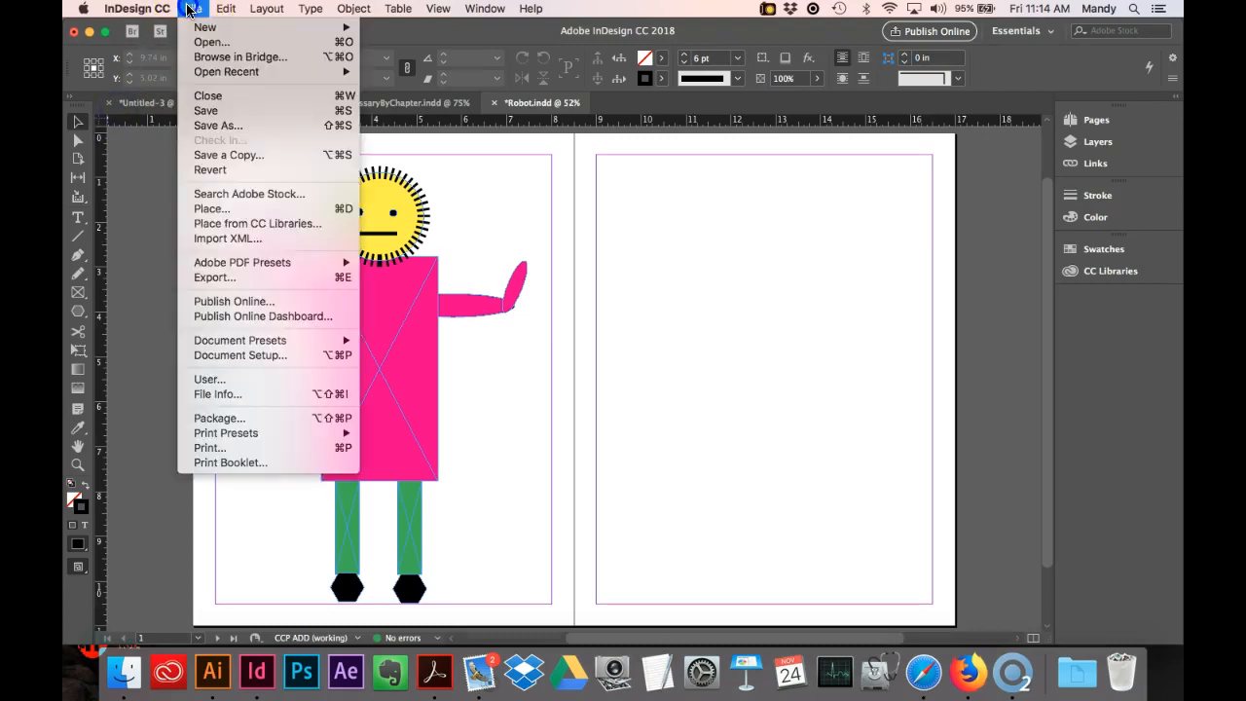
{"action": "mouse_move", "coordinate": [206, 27]}
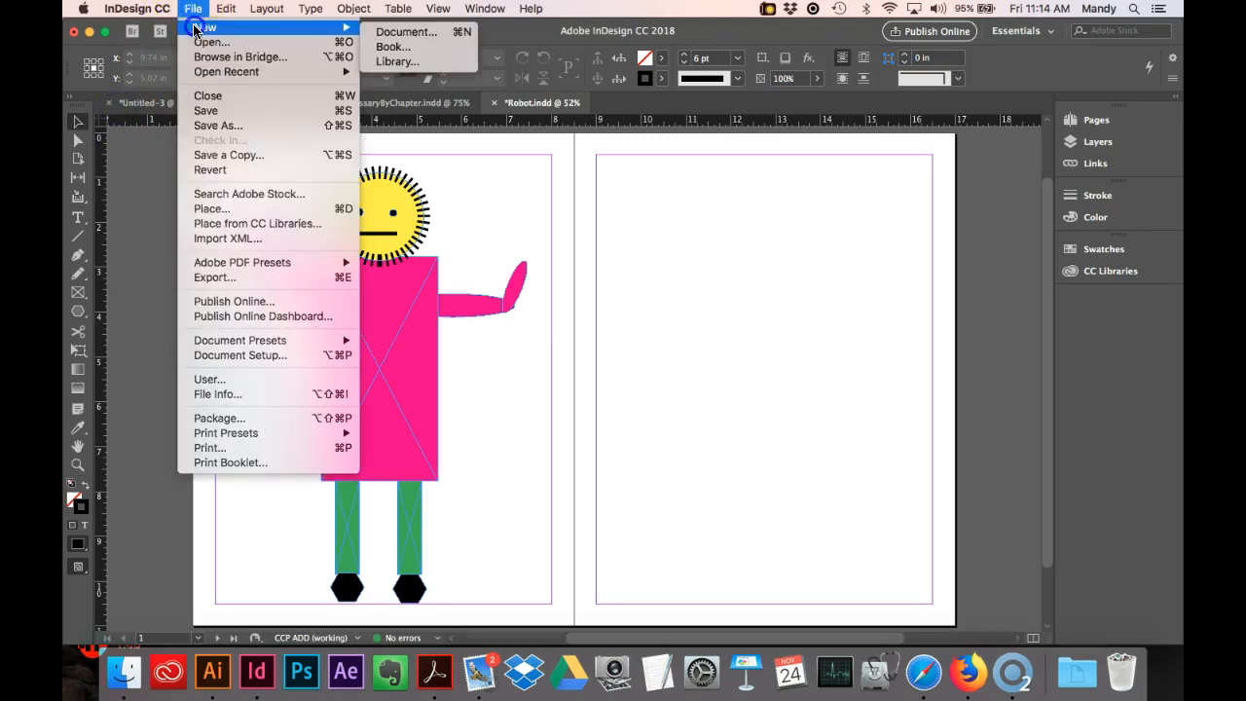
{"action": "left_click", "coordinate": [407, 33]}
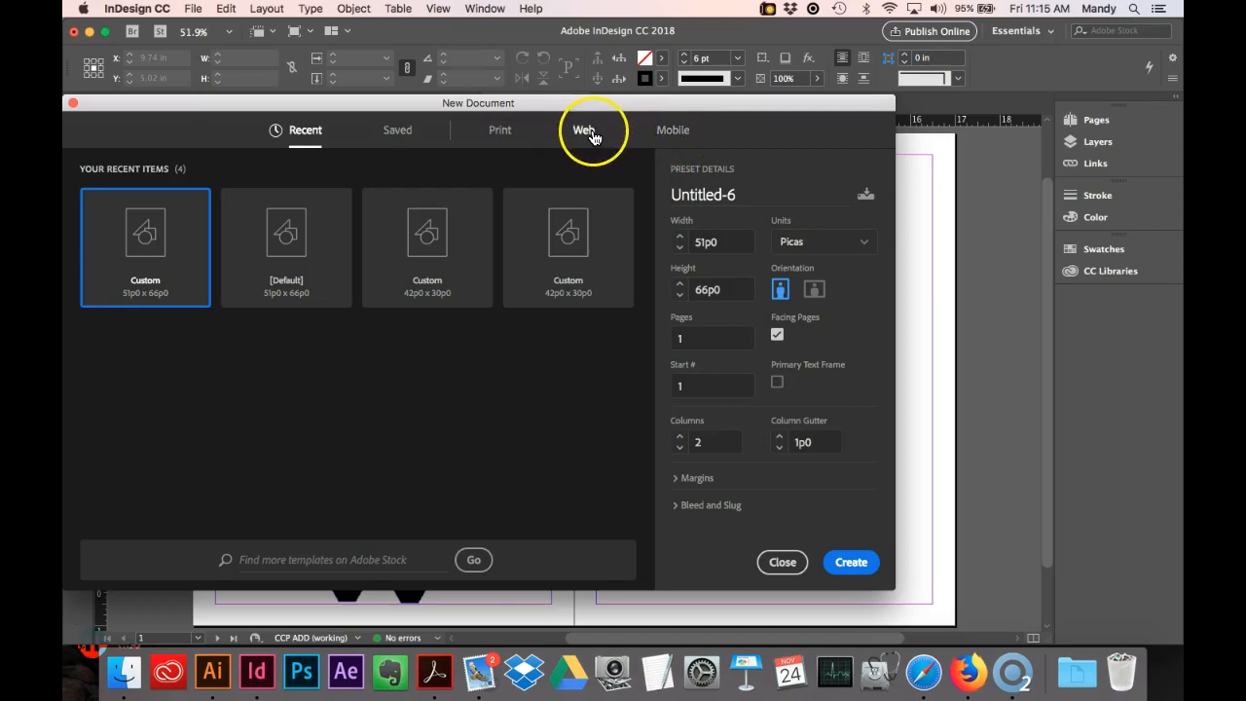
Choose the Letter print preset and set the document units to inches.
{"action": "left_click", "coordinate": [501, 131]}
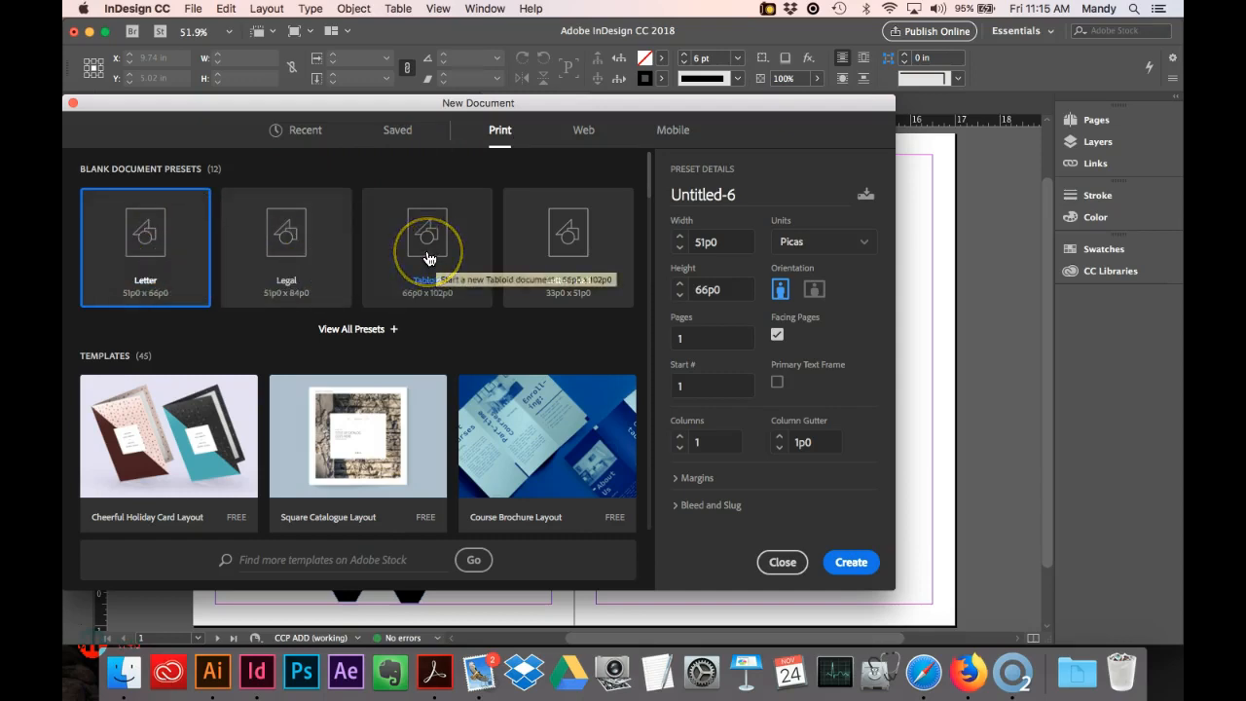
{"action": "left_click", "coordinate": [160, 247]}
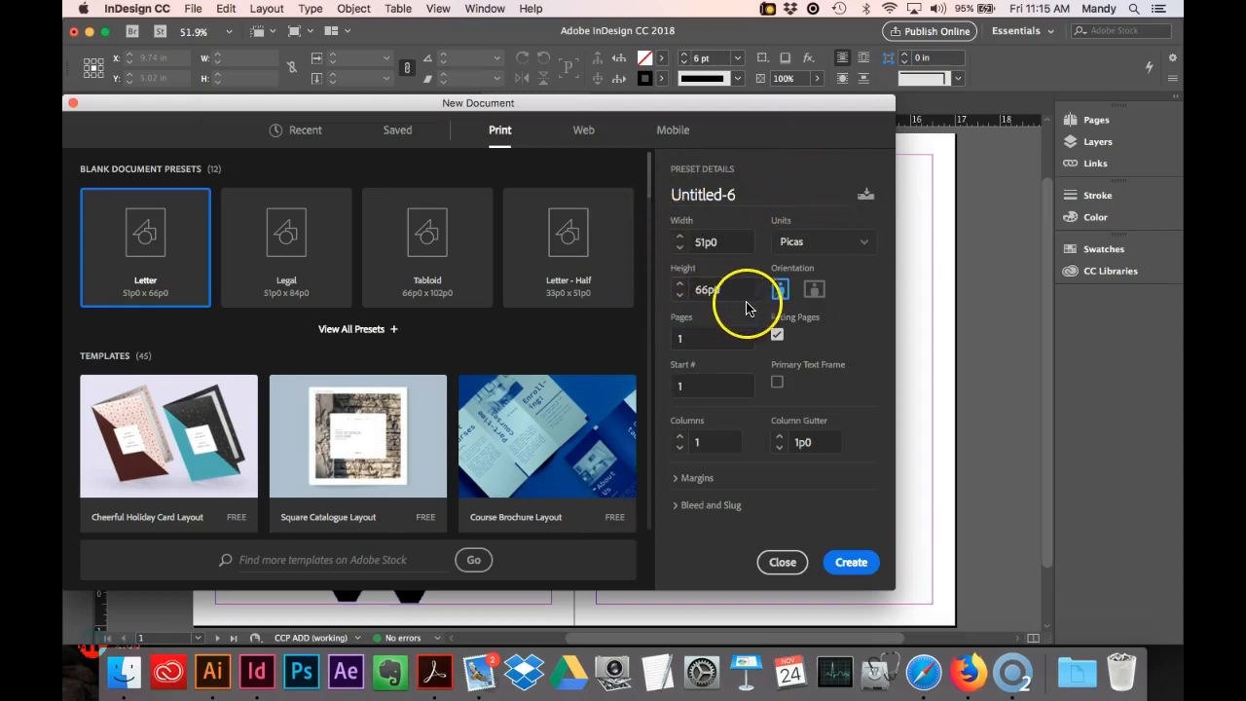
{"action": "left_click", "coordinate": [859, 245]}
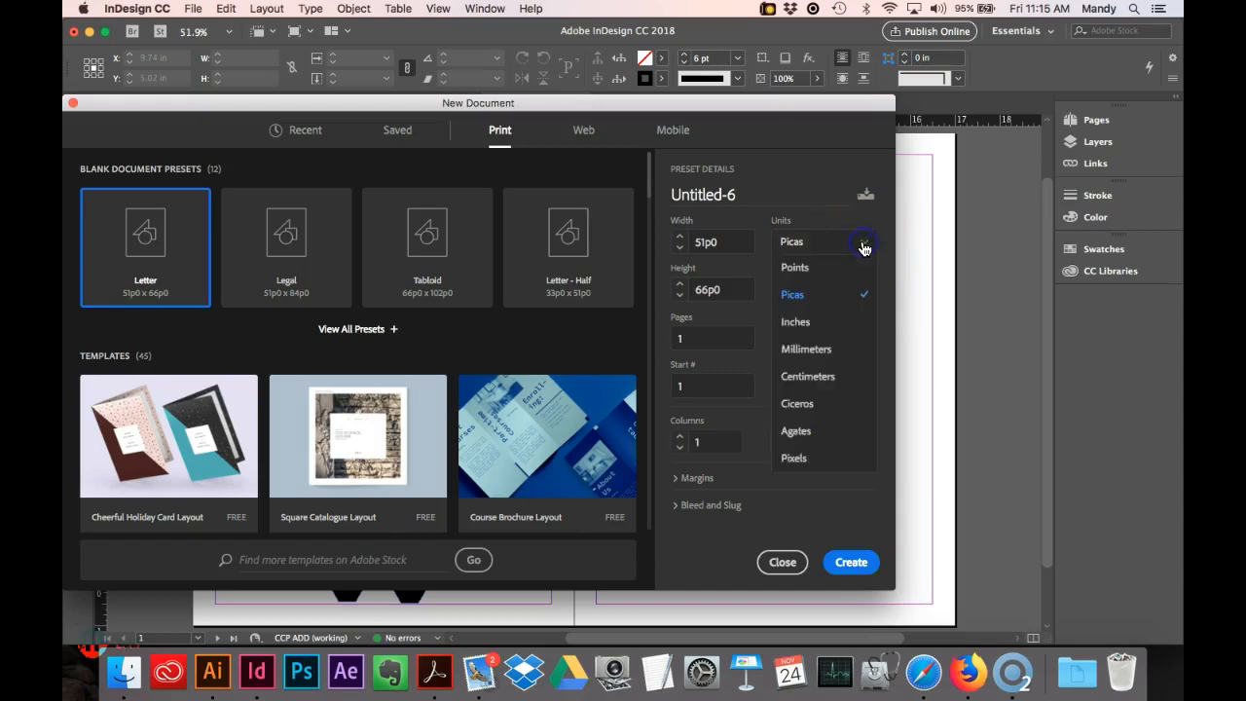
{"action": "left_click", "coordinate": [796, 323]}
{"action": "left_click", "coordinate": [697, 242]}
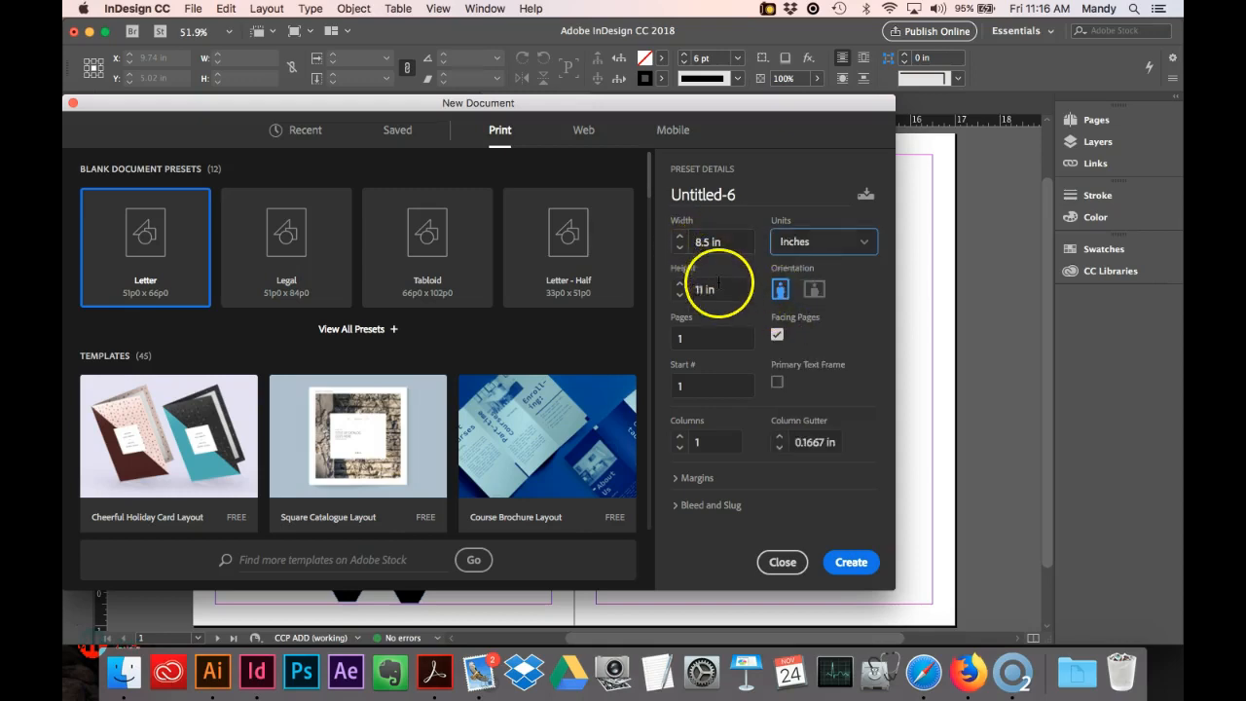
Try picas as the document units and return the units to inches.
{"action": "left_click", "coordinate": [865, 243]}
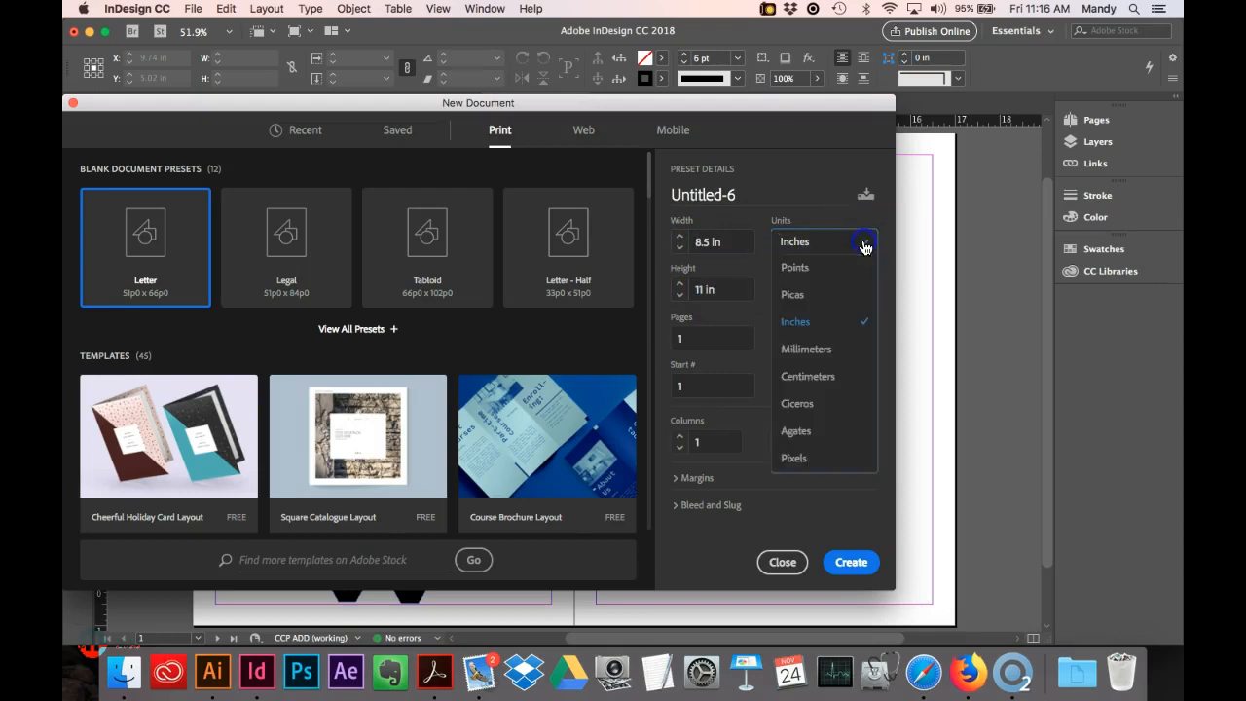
{"action": "left_click", "coordinate": [794, 294]}
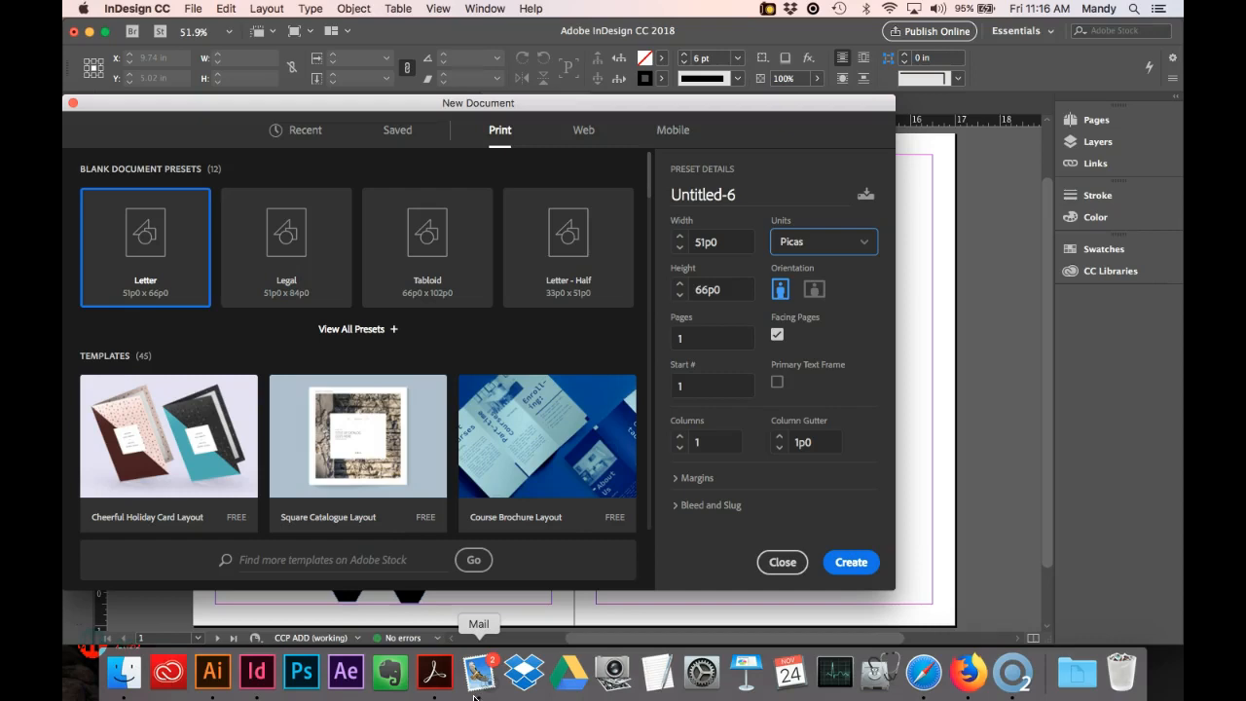
{"action": "left_click", "coordinate": [869, 247]}
{"action": "left_click", "coordinate": [804, 324]}
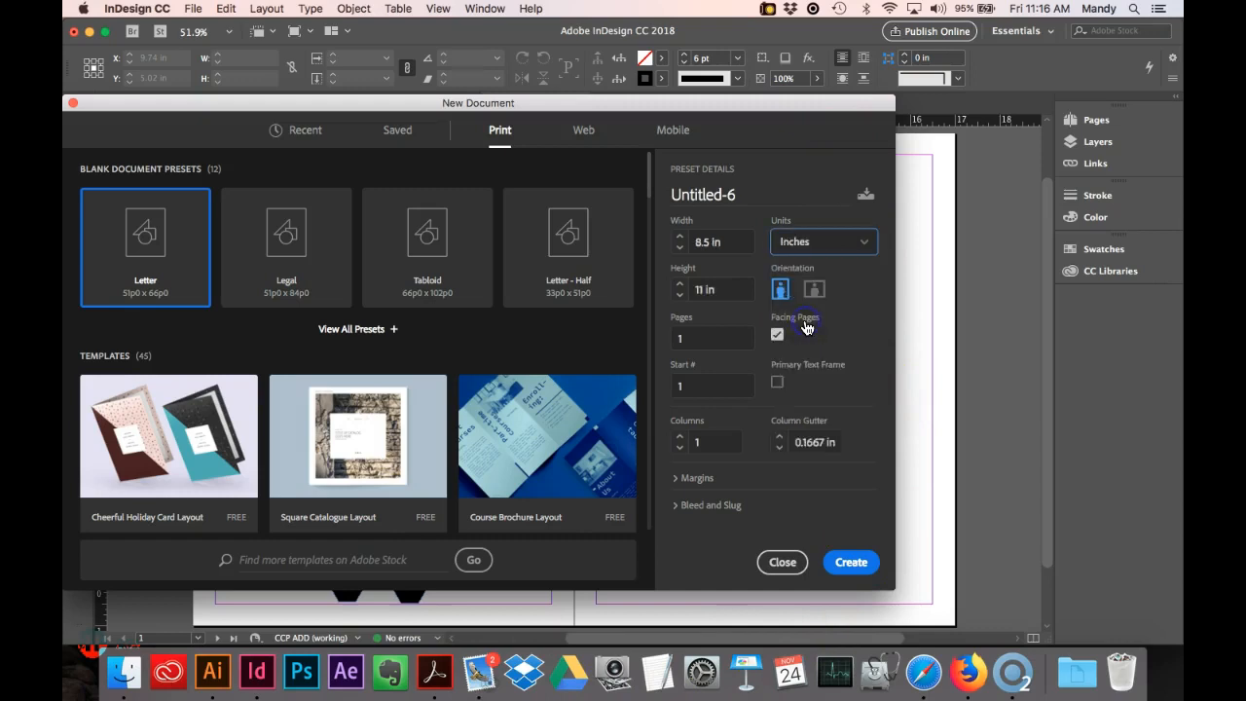
Turn off Facing Pages for the new Letter document.
{"action": "left_click", "coordinate": [685, 338]}
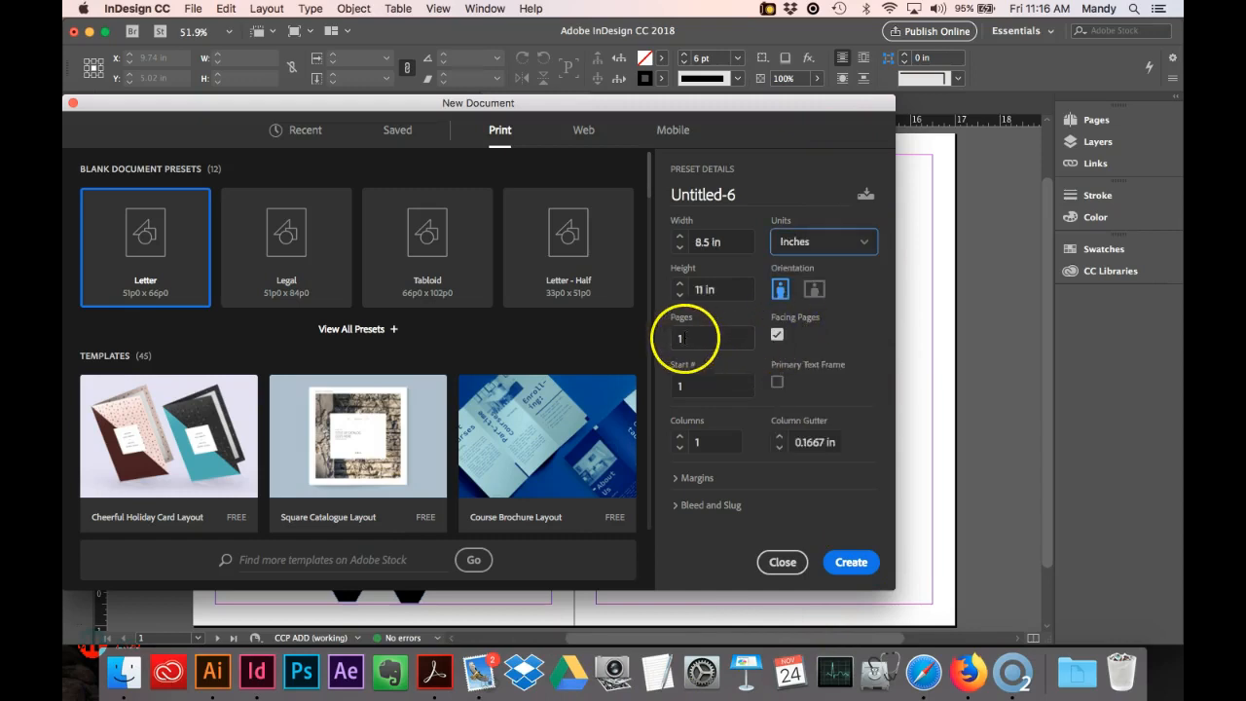
{"action": "left_click", "coordinate": [679, 387]}
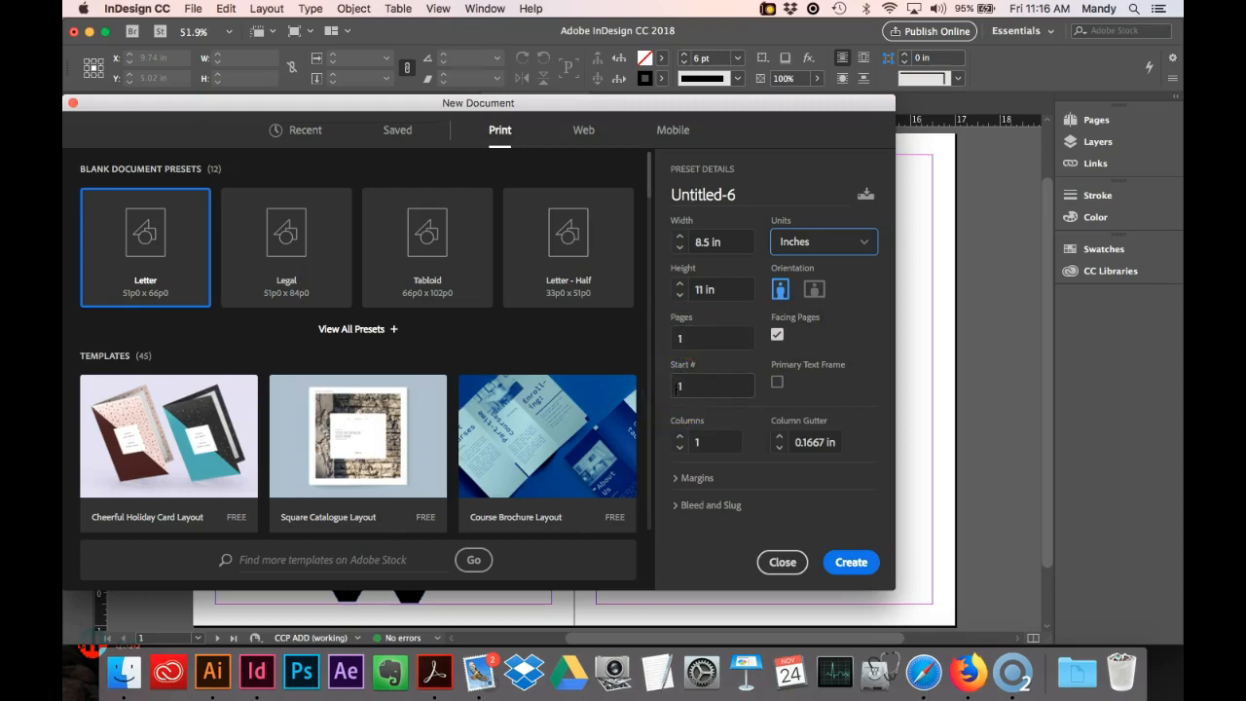
{"action": "left_click", "coordinate": [695, 442]}
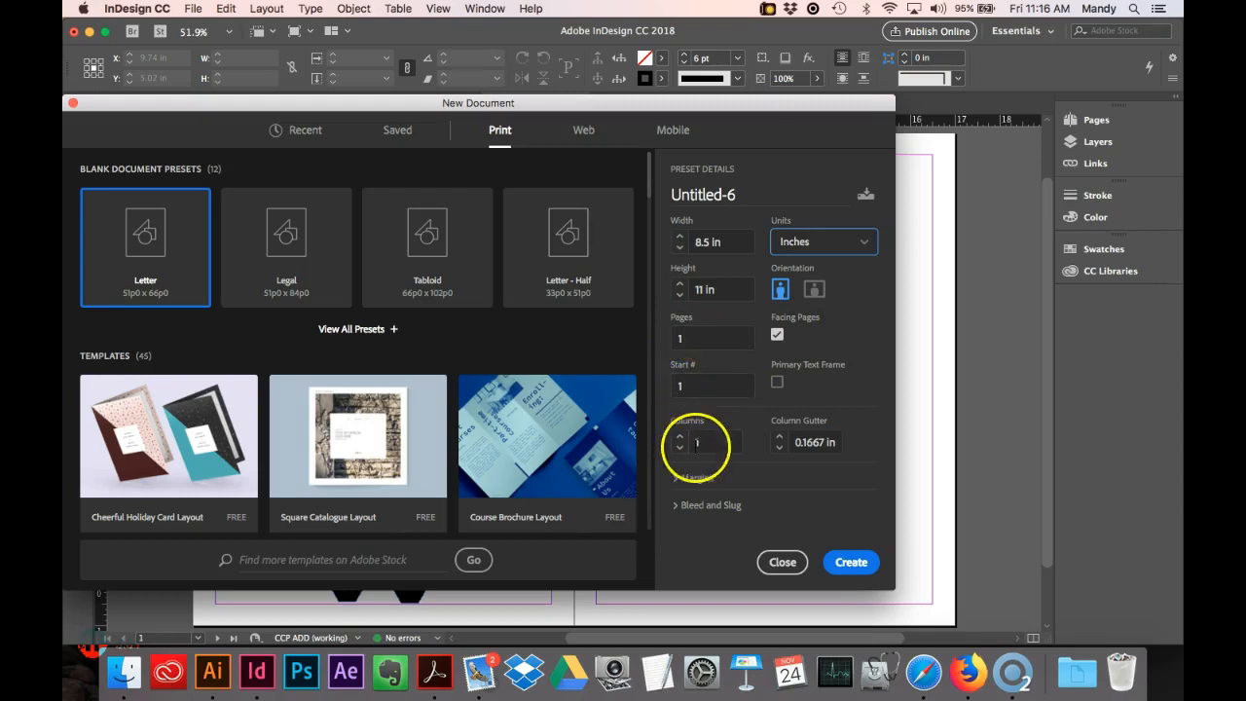
{"action": "left_click", "coordinate": [778, 337]}
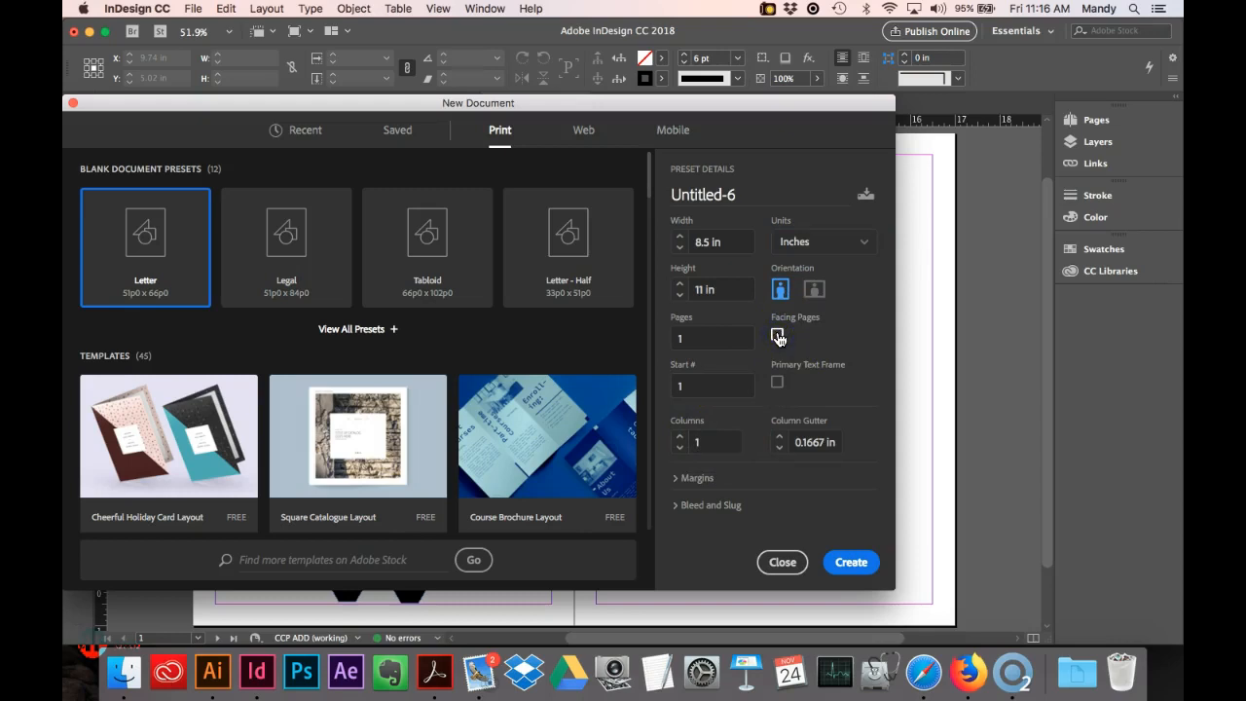
Name the document with the designer's possessive first name followed by "Robot", without spaces or apostrophe, and create it.
{"action": "left_click", "coordinate": [760, 193]}
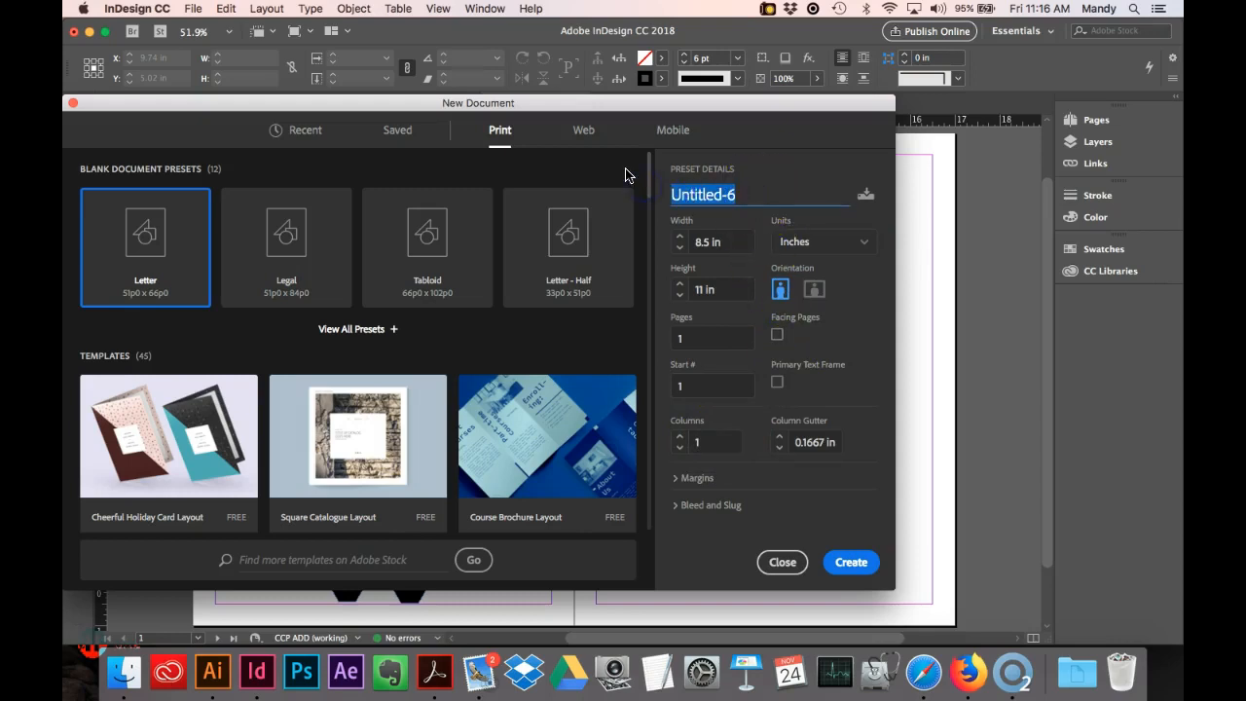
{"action": "type", "text": "Robot"}
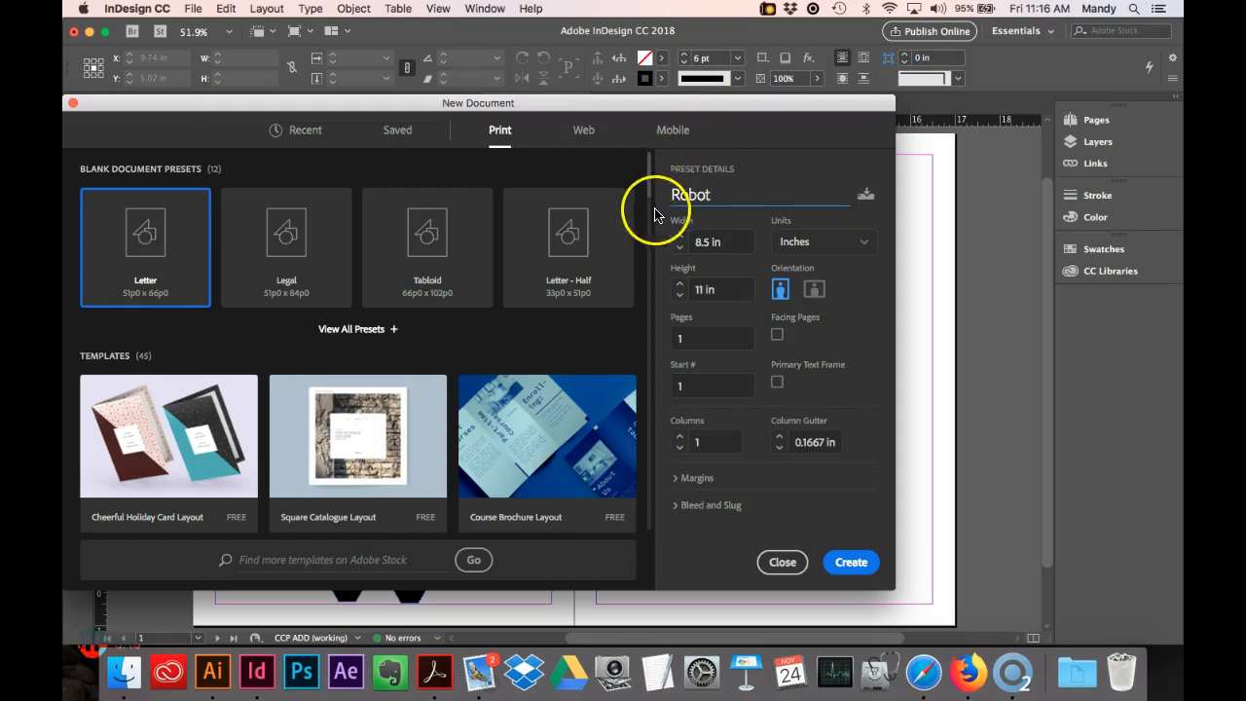
{"action": "double_click", "coordinate": [668, 193]}
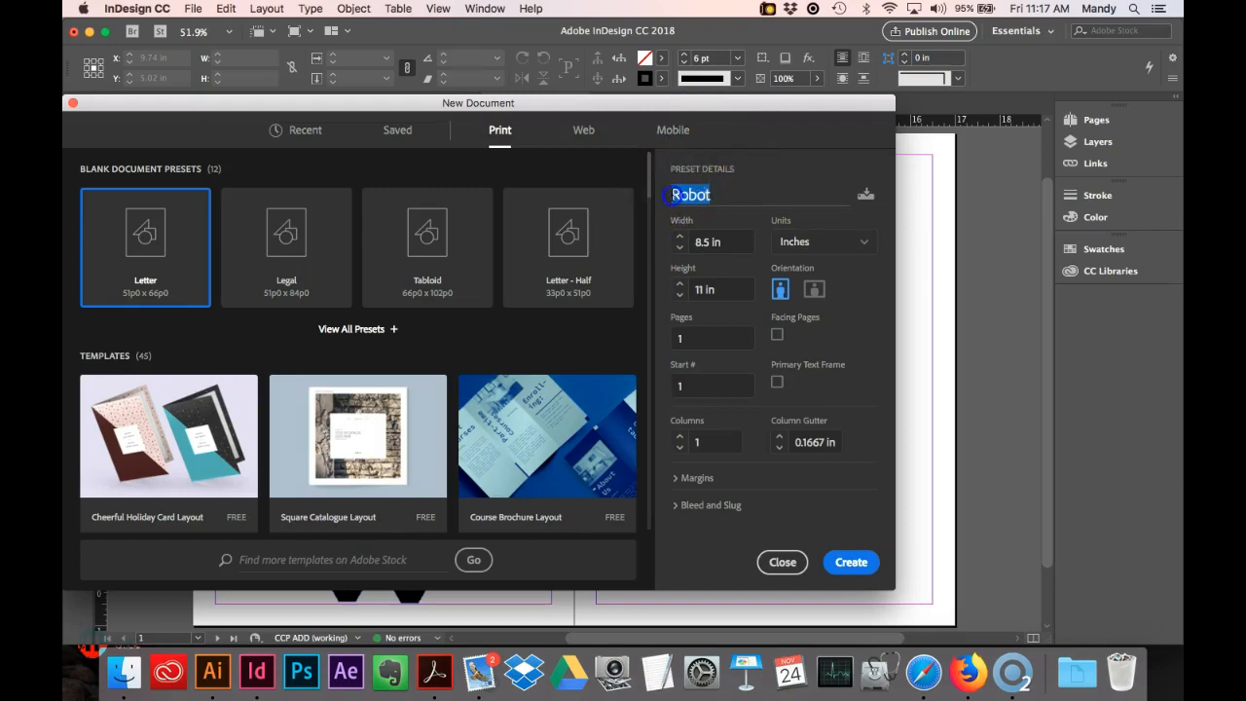
{"action": "type", "text": "M"}
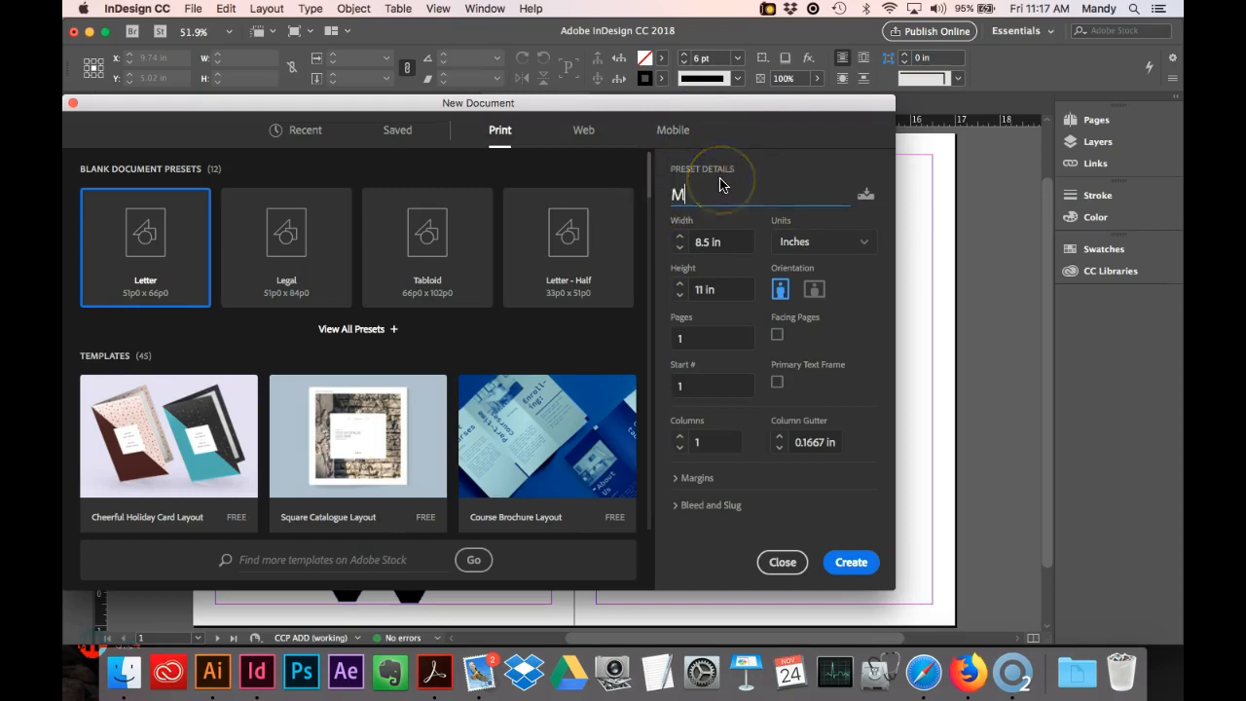
{"action": "type", "text": "andysRobot"}
{"action": "left_click", "coordinate": [722, 196]}
{"action": "left_click", "coordinate": [766, 196]}
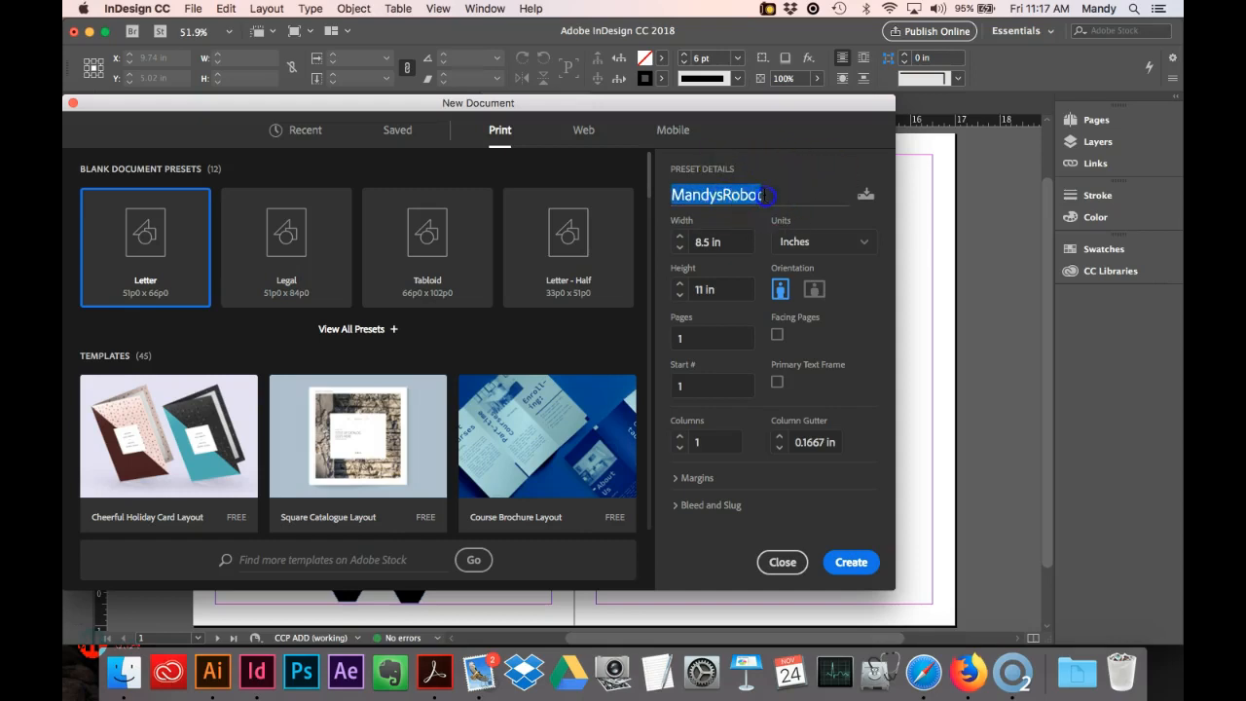
{"action": "type", "text": "."}
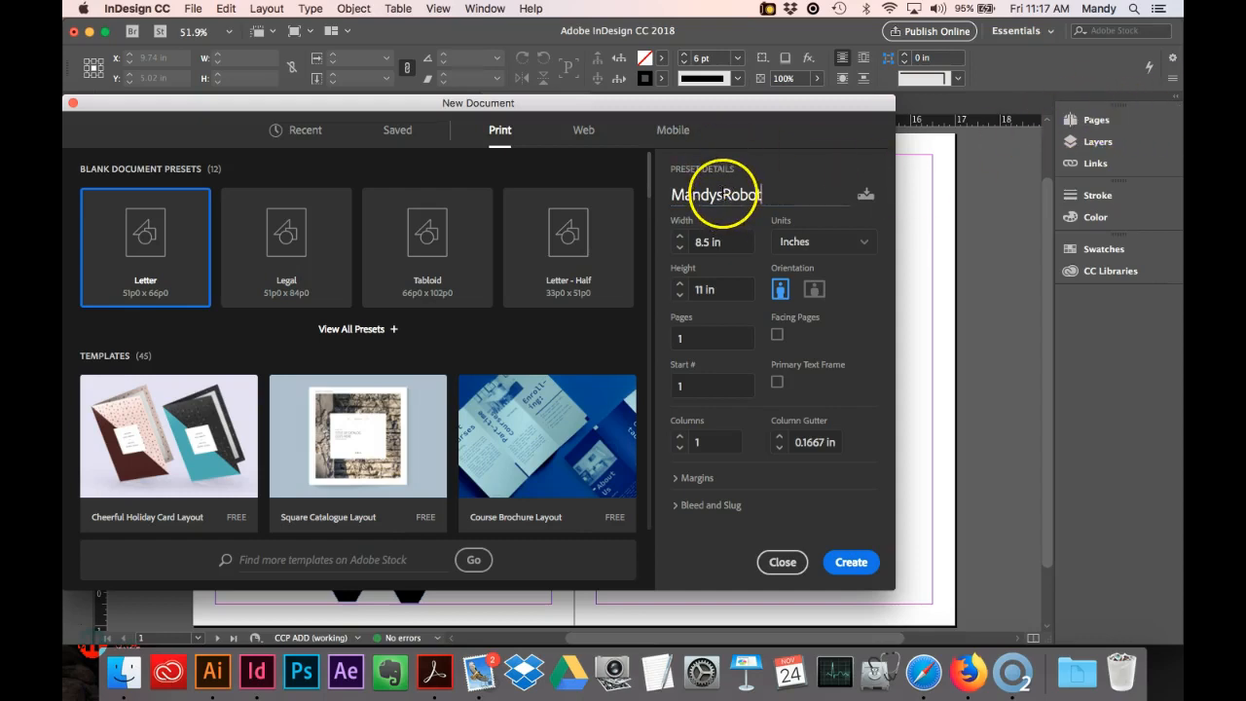
{"action": "left_click", "coordinate": [737, 185]}
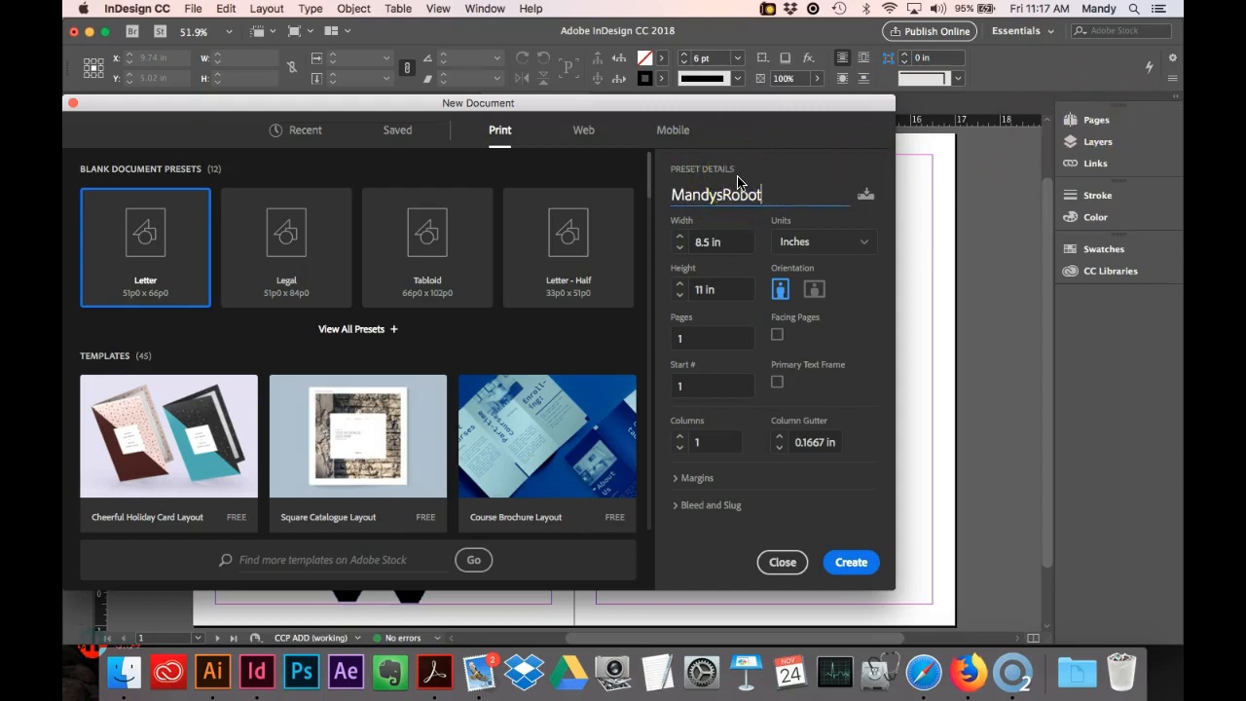
{"action": "left_click", "coordinate": [865, 566]}
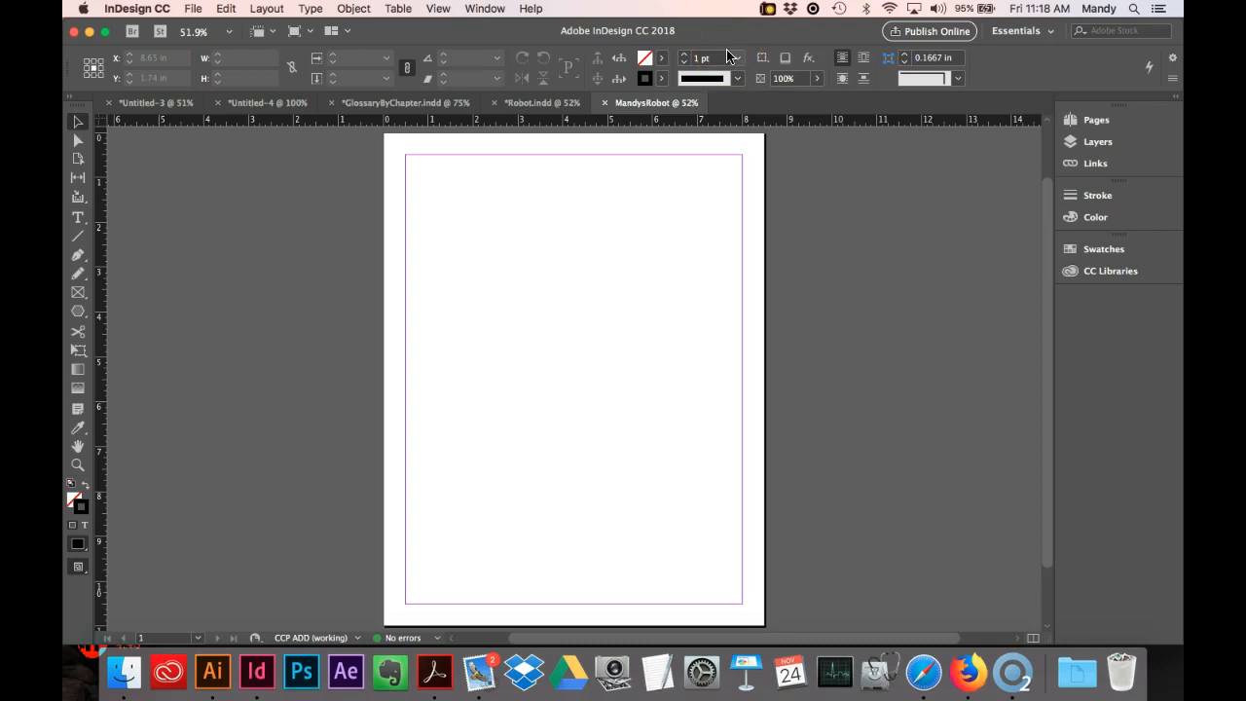
Switch to the Robot.indd document and reset the Essentials workspace.
{"action": "left_click", "coordinate": [520, 105]}
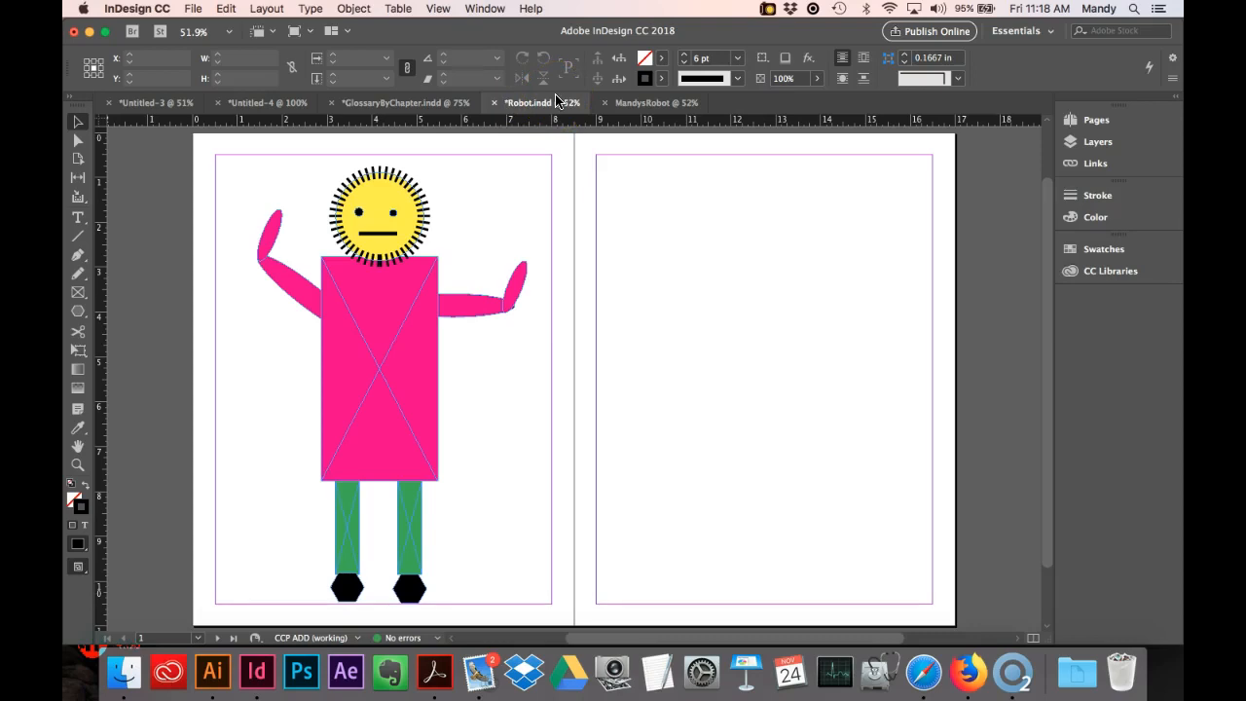
{"action": "left_click", "coordinate": [362, 325]}
{"action": "left_click", "coordinate": [761, 216]}
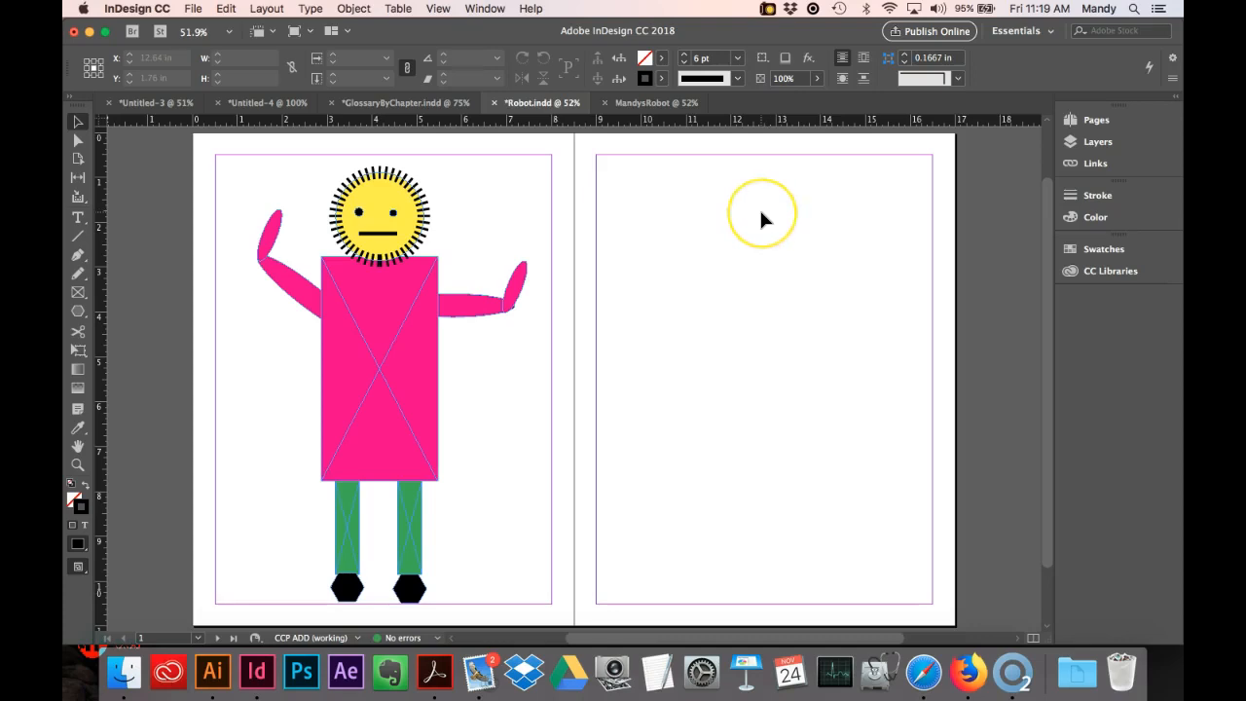
{"action": "left_click", "coordinate": [598, 7]}
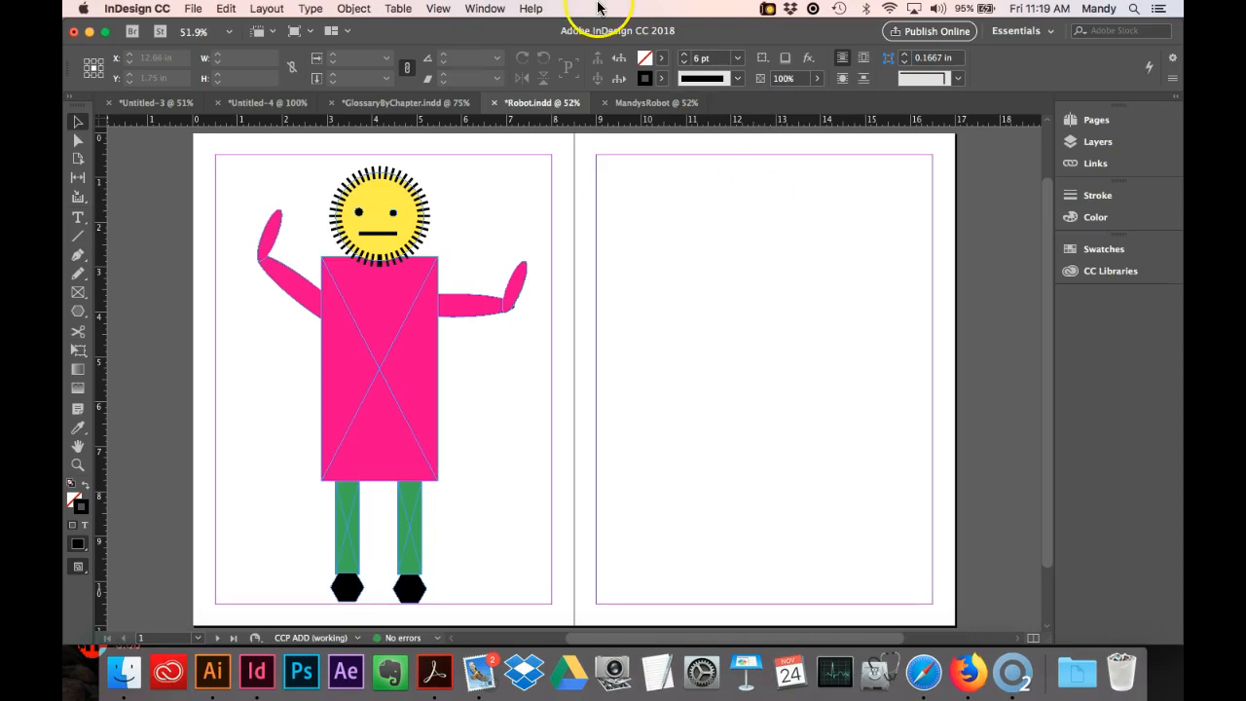
{"action": "left_click", "coordinate": [481, 9]}
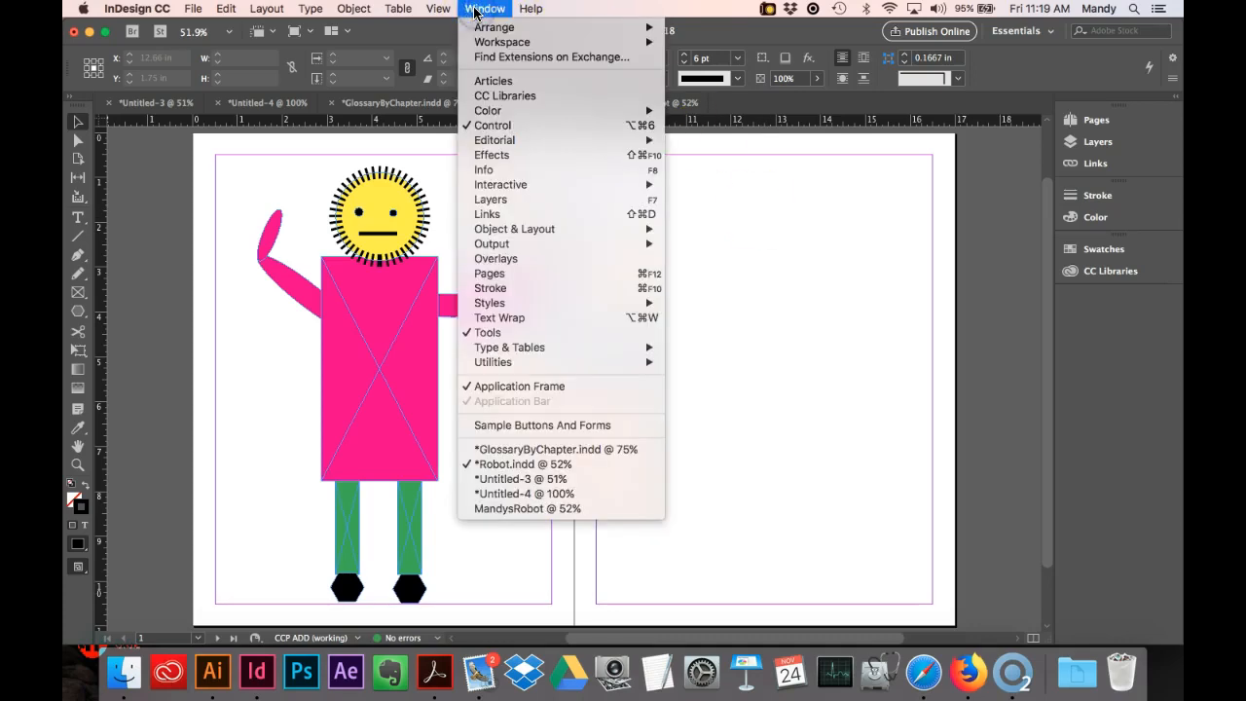
{"action": "left_click", "coordinate": [477, 41]}
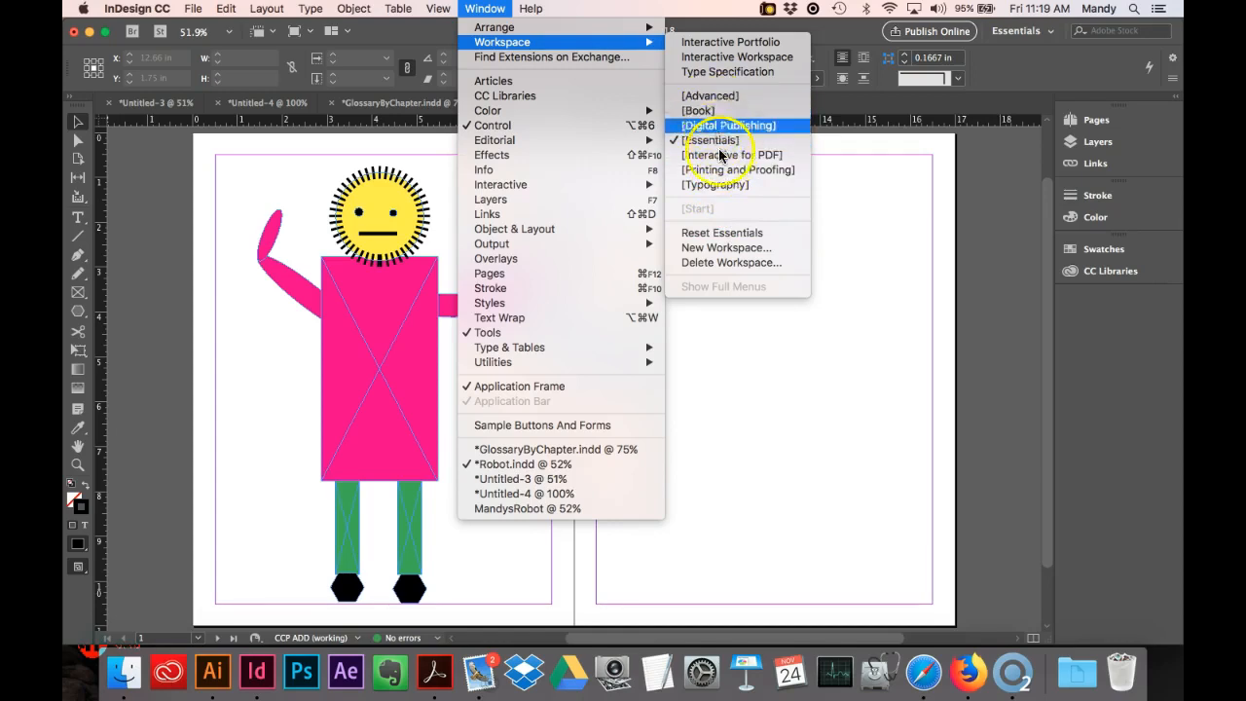
{"action": "left_click", "coordinate": [720, 234]}
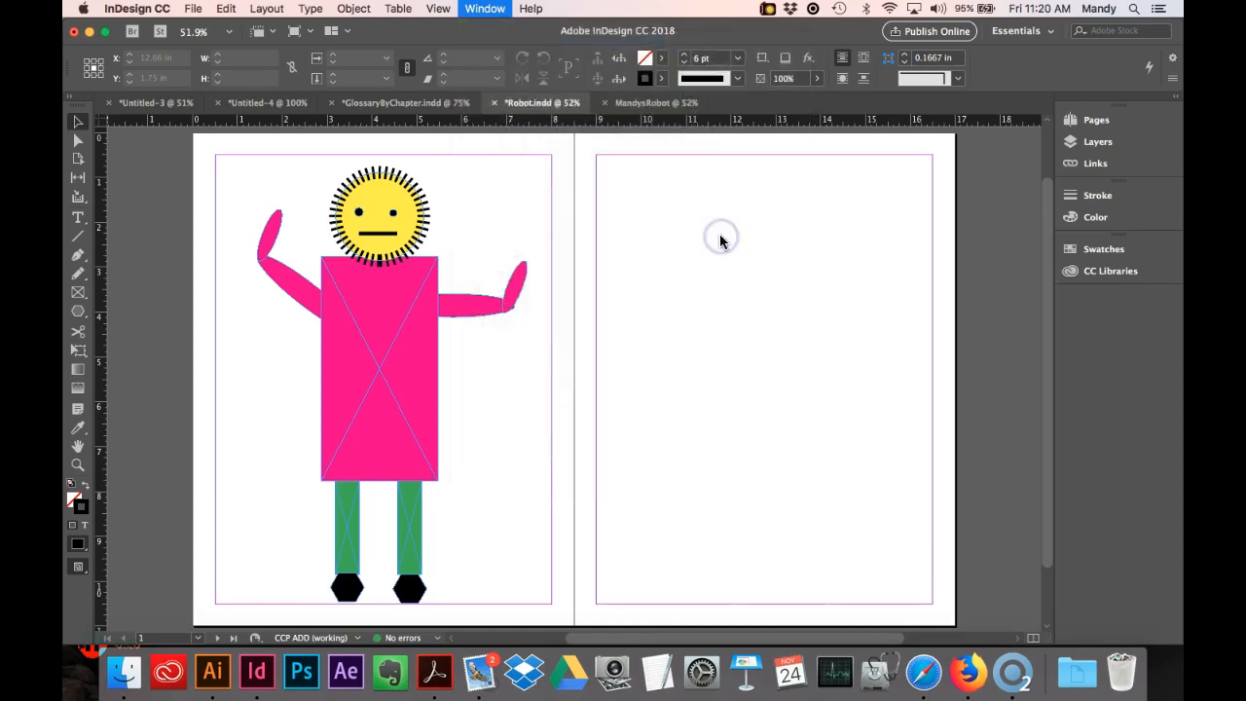
Undock the Pages, Color and Tools panels so they float over the document, and expand the Color panel.
{"action": "left_click", "coordinate": [728, 243]}
{"action": "left_click", "coordinate": [954, 242]}
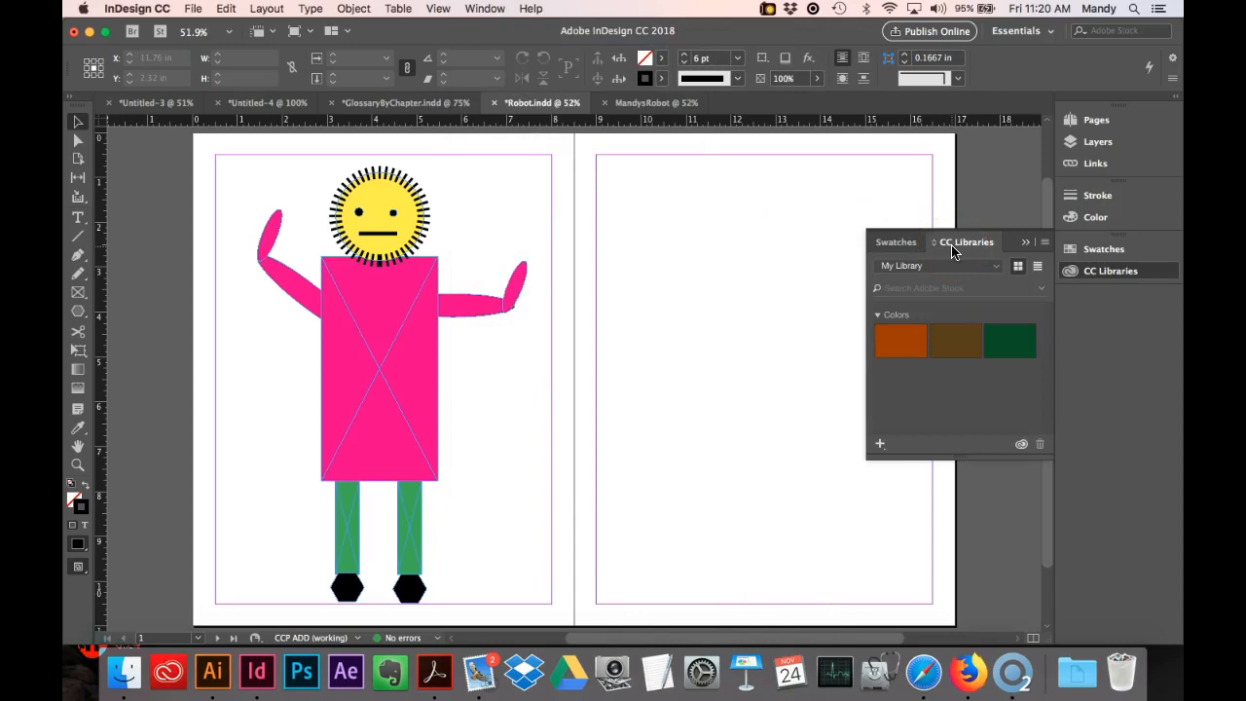
{"action": "left_click_drag", "start_coordinate": [1071, 120], "coordinate": [779, 188]}
{"action": "left_click_drag", "start_coordinate": [1119, 201], "coordinate": [807, 305]}
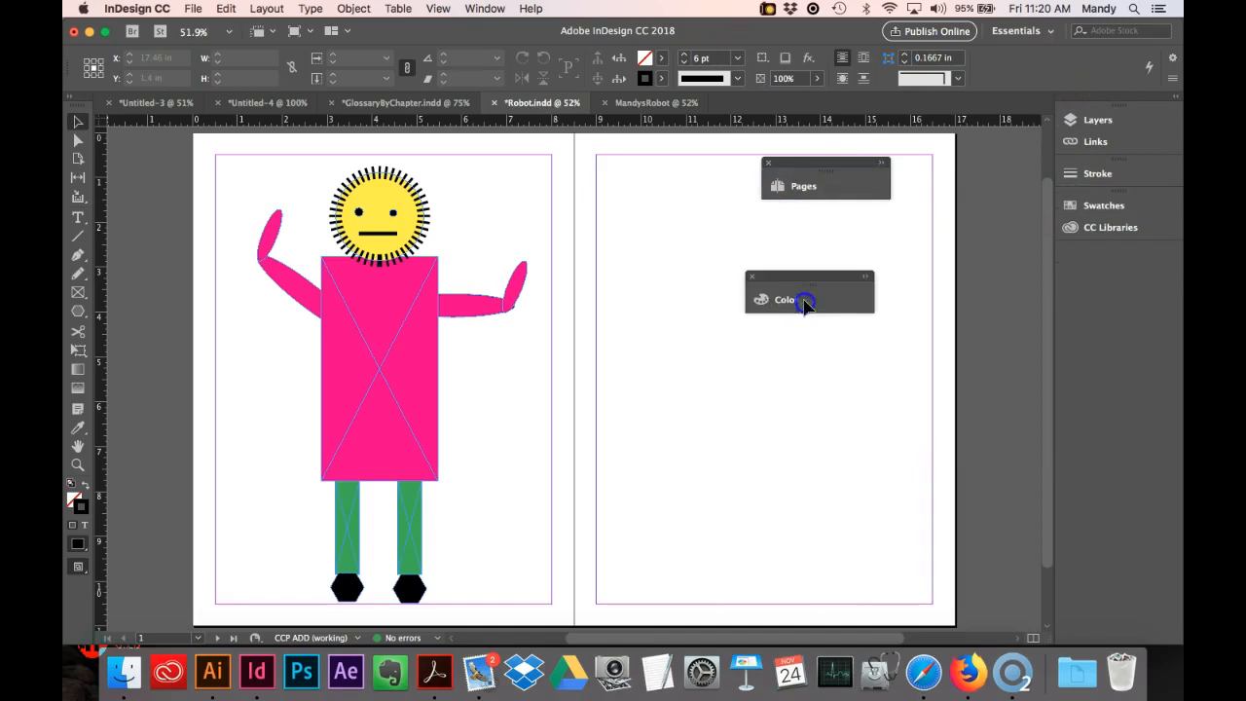
{"action": "left_click", "coordinate": [867, 278]}
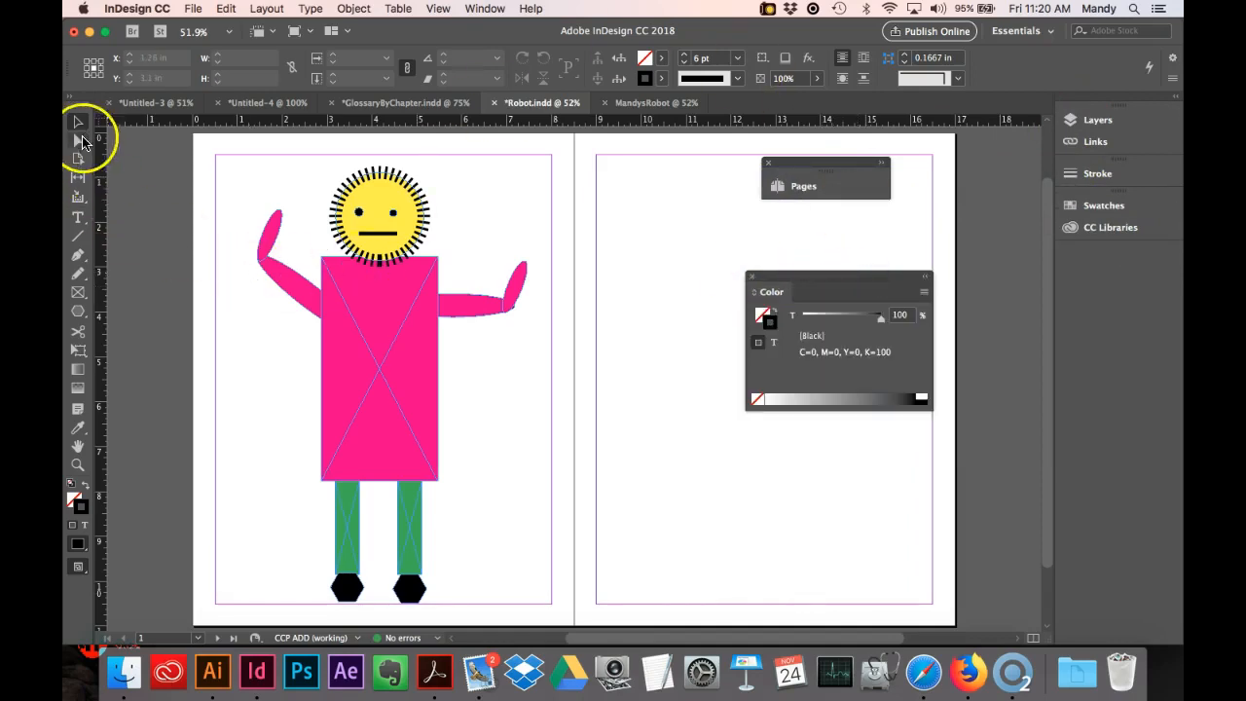
{"action": "left_click_drag", "start_coordinate": [78, 95], "coordinate": [238, 244]}
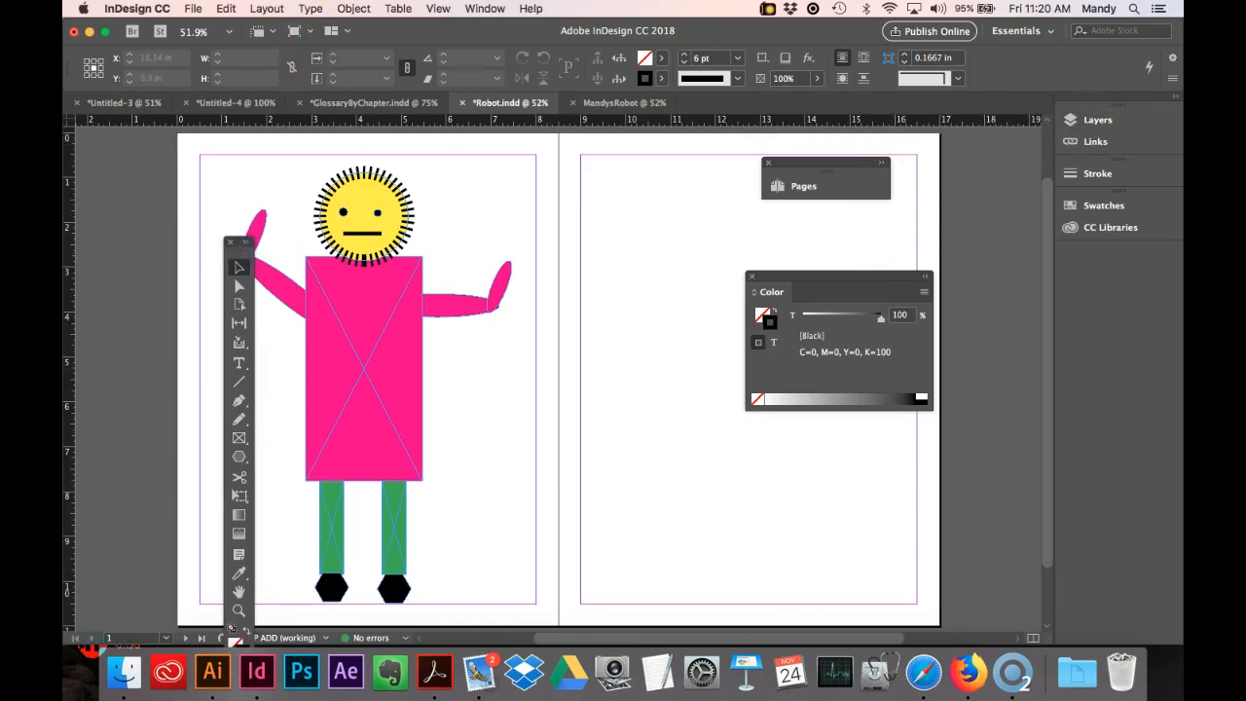
Open the Animation panel and move it up beside the floating Pages and Color panels.
{"action": "left_click", "coordinate": [485, 9]}
{"action": "mouse_move", "coordinate": [526, 184]}
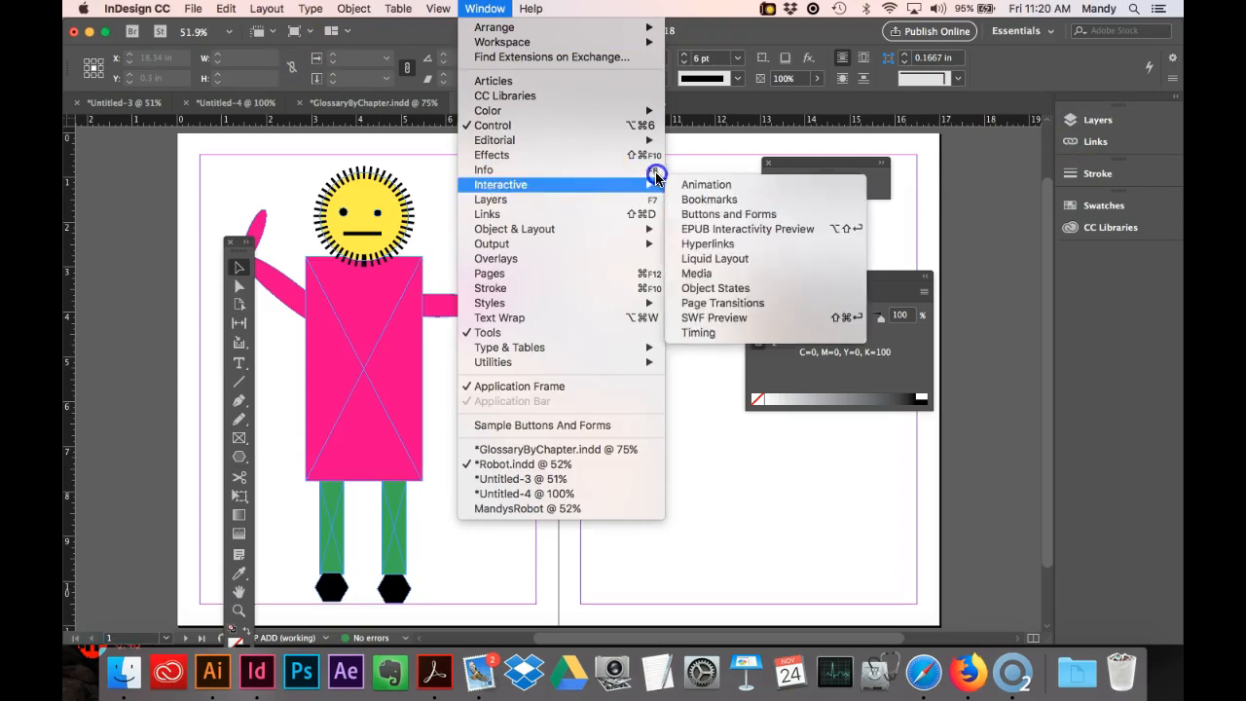
{"action": "left_click", "coordinate": [695, 183]}
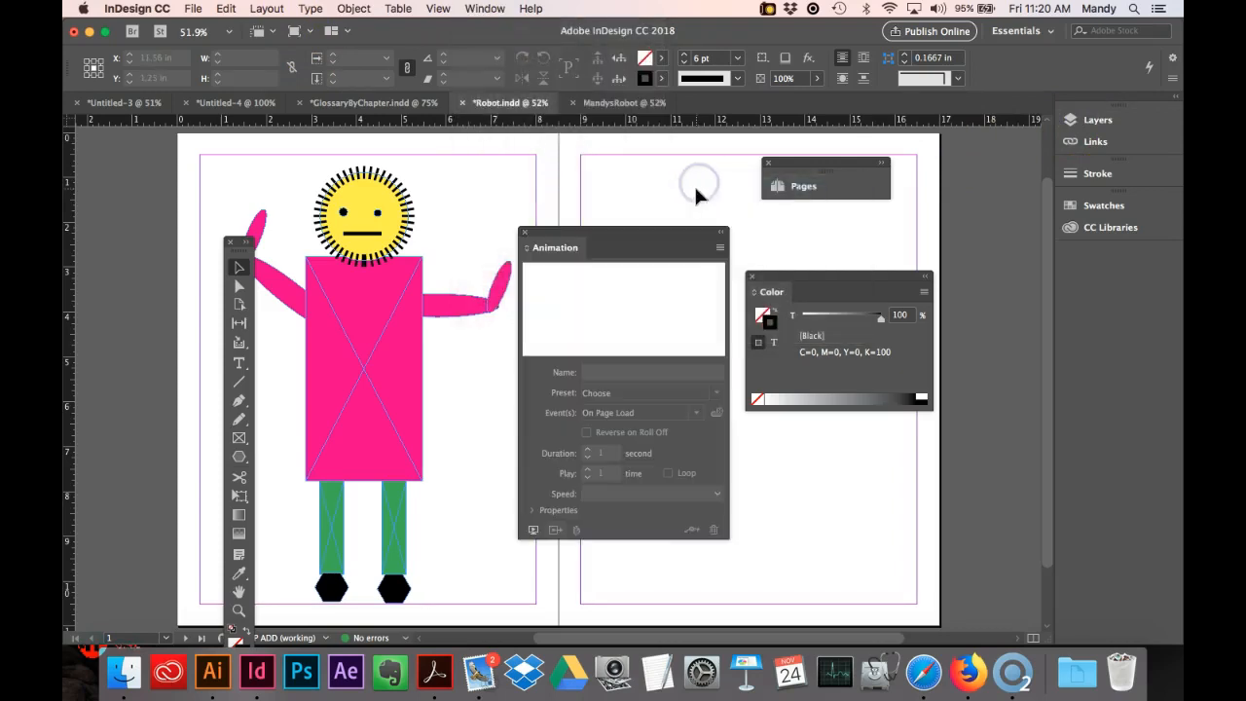
{"action": "left_click_drag", "start_coordinate": [623, 242], "coordinate": [638, 151]}
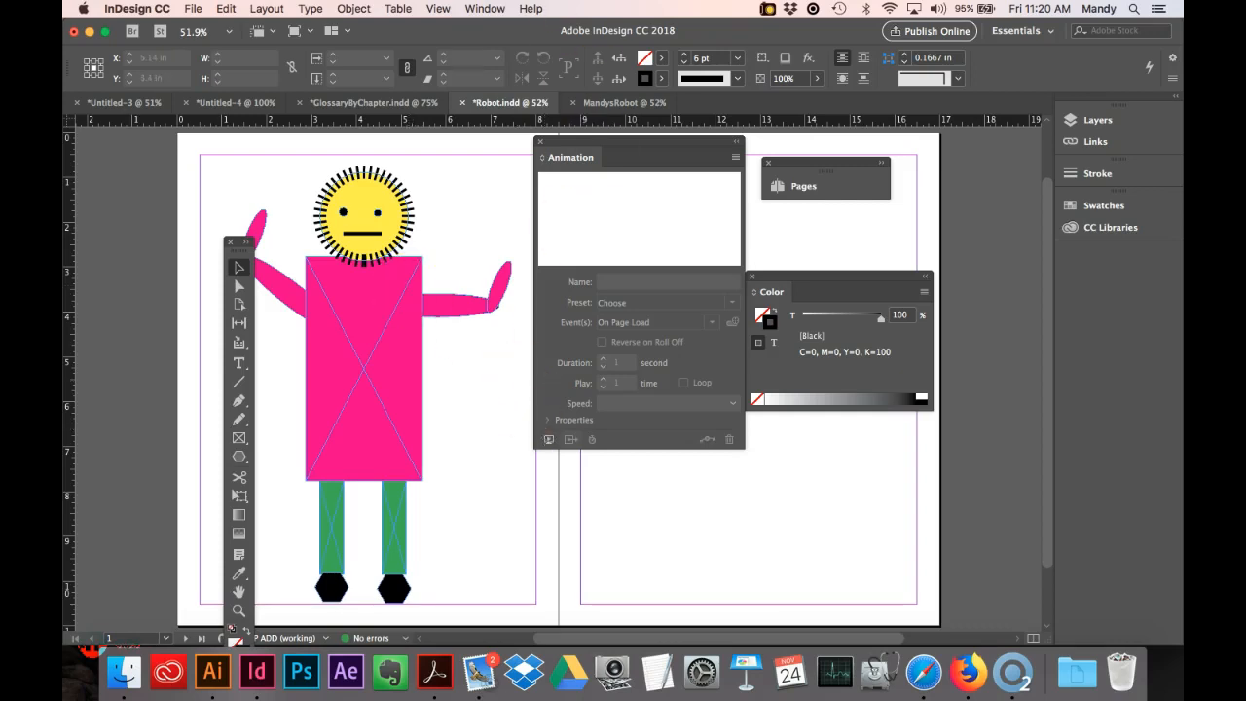
Reset the Essentials workspace and collapse the expanded CC Libraries panel.
{"action": "left_click", "coordinate": [489, 12]}
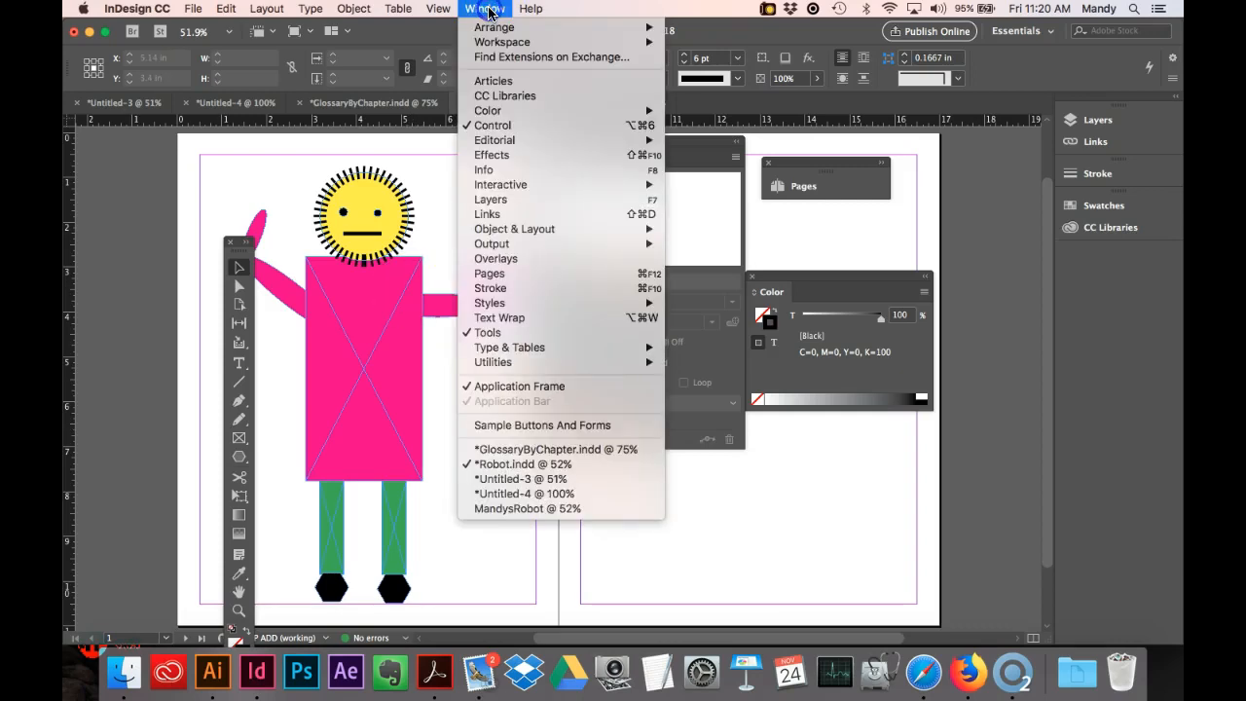
{"action": "mouse_move", "coordinate": [498, 45]}
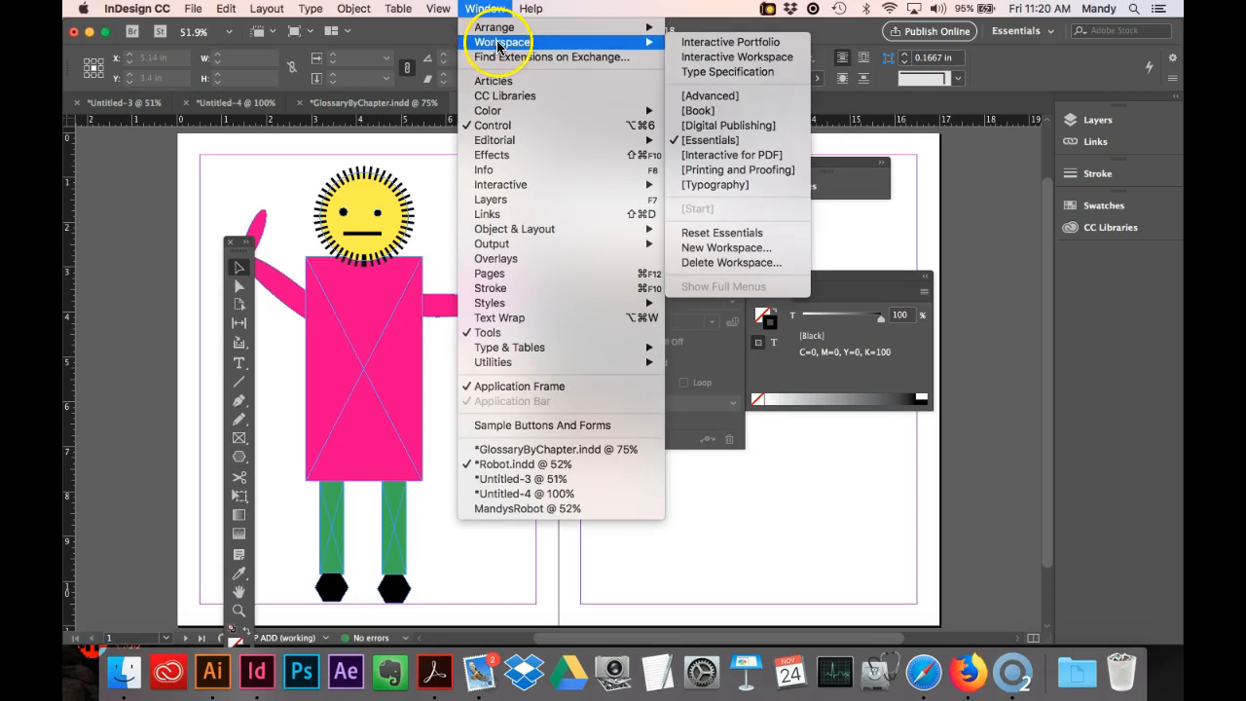
{"action": "left_click", "coordinate": [768, 236]}
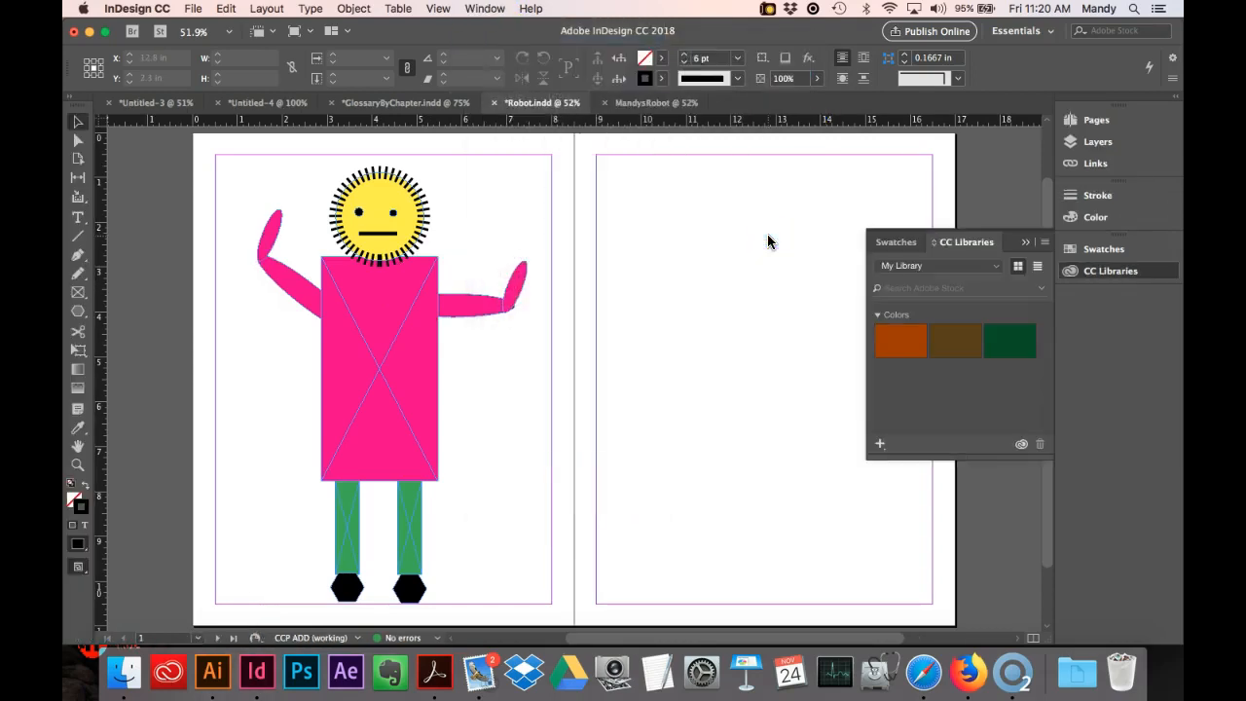
{"action": "left_click", "coordinate": [1024, 245]}
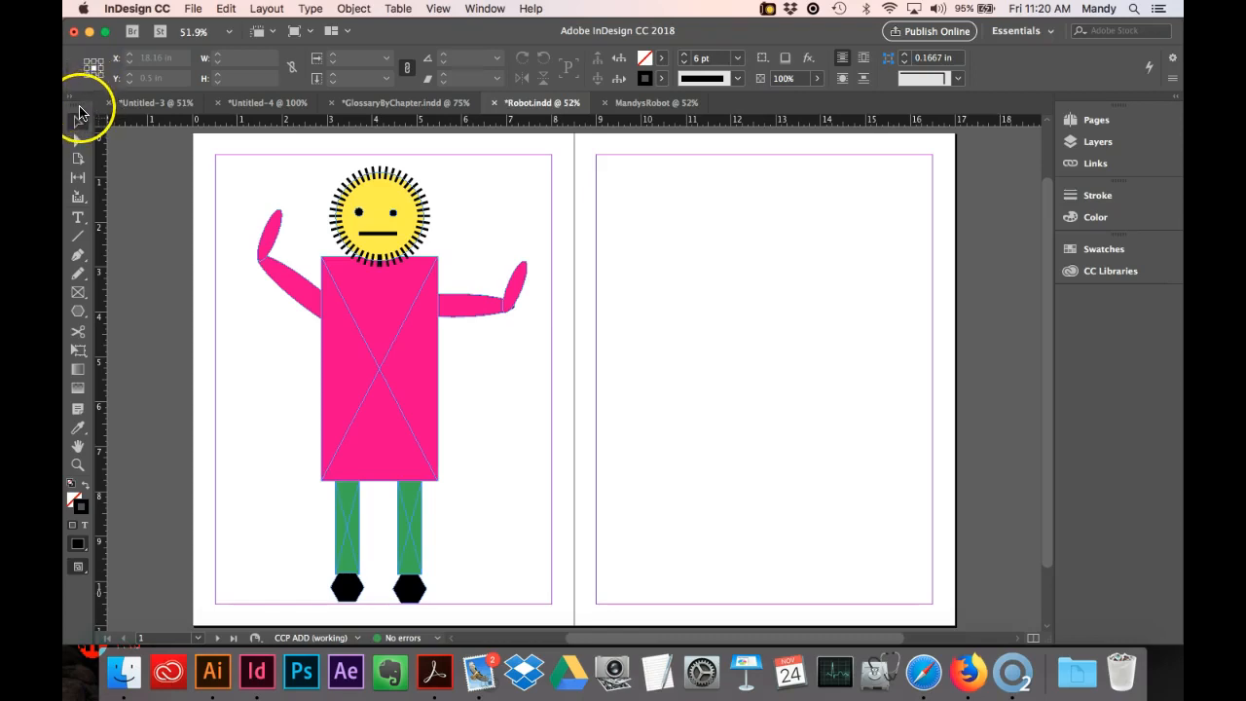
Float the Tools panel between the two pages, then open the Align panel and place it beside the blank page.
{"action": "left_click_drag", "start_coordinate": [85, 111], "coordinate": [545, 156]}
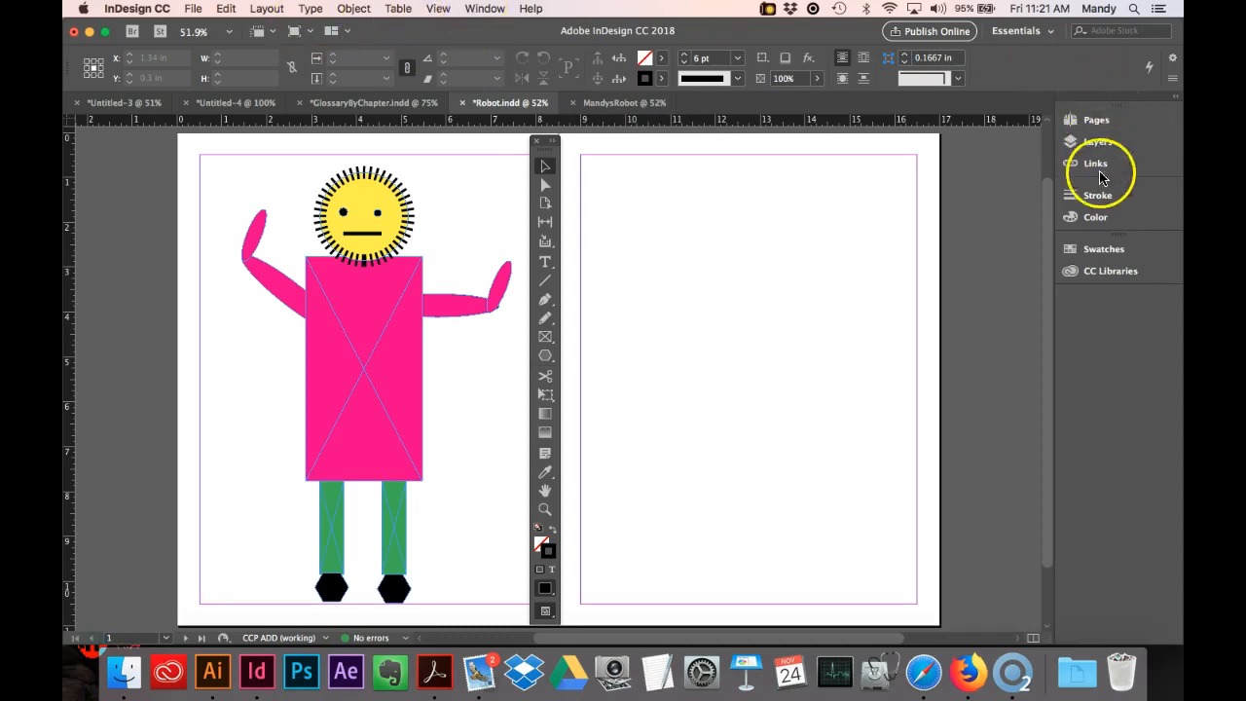
{"action": "left_click", "coordinate": [483, 8]}
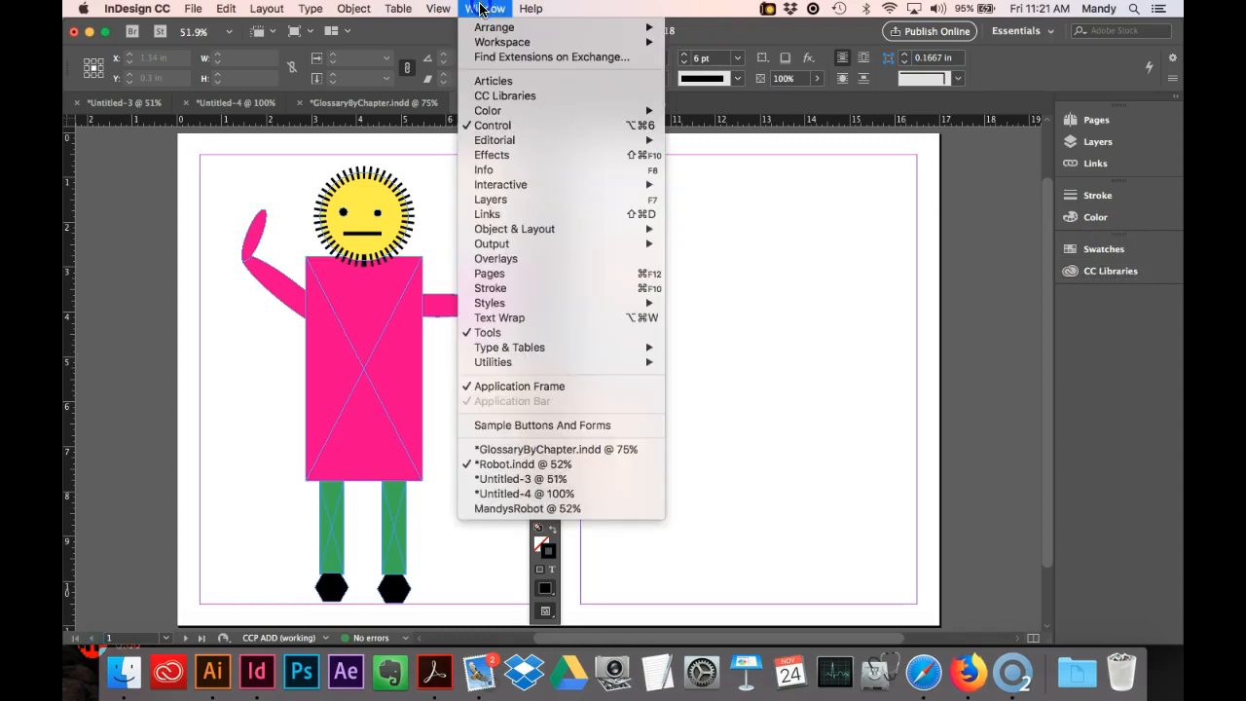
{"action": "left_click", "coordinate": [481, 29]}
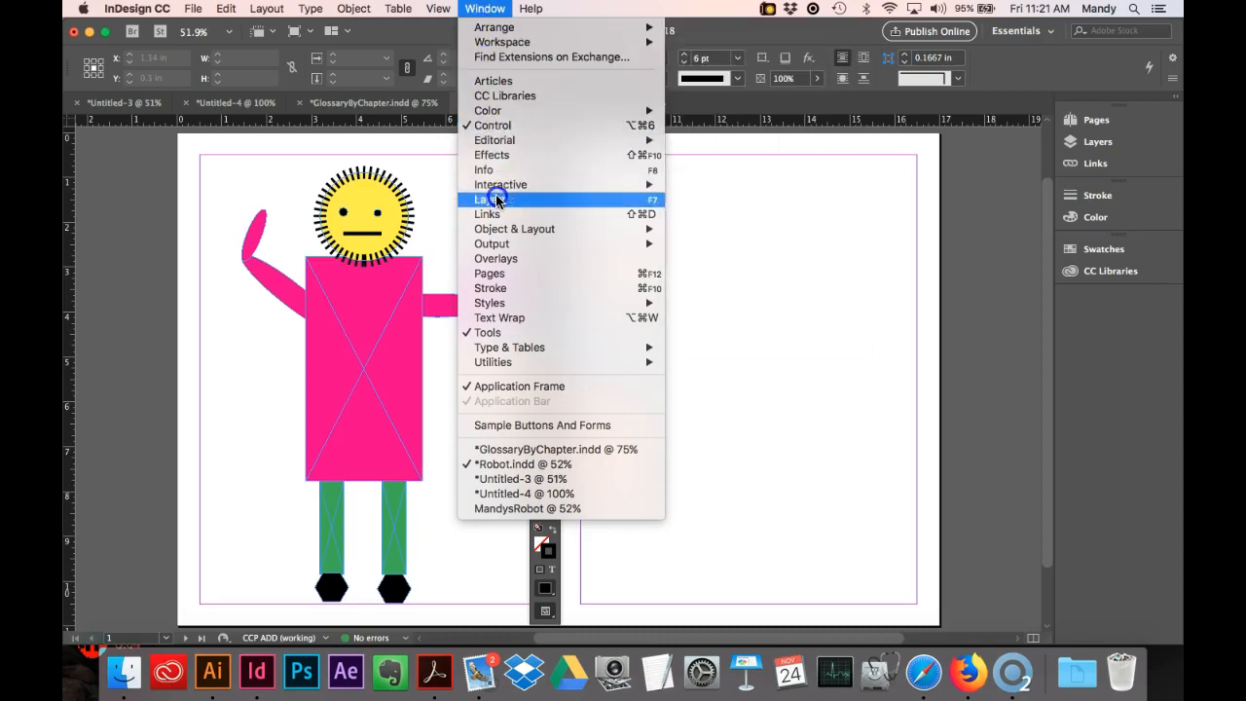
{"action": "mouse_move", "coordinate": [498, 229]}
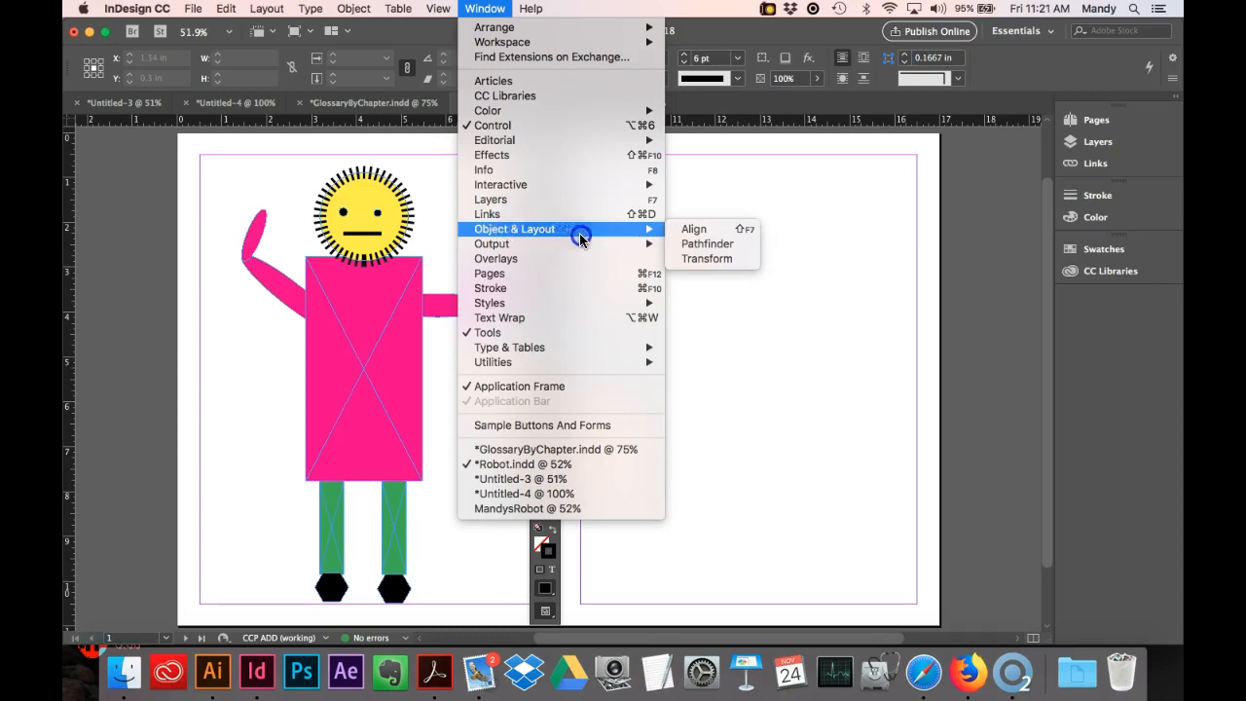
{"action": "left_click", "coordinate": [697, 239]}
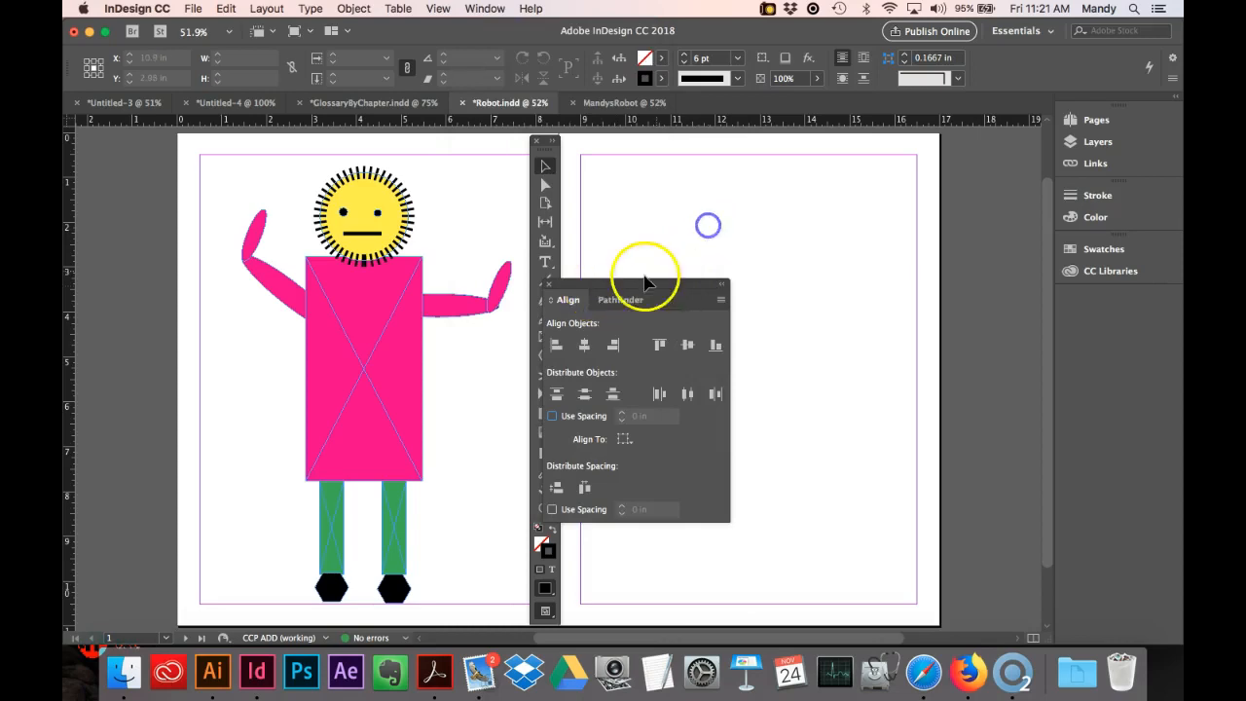
{"action": "left_click_drag", "start_coordinate": [610, 286], "coordinate": [1009, 320]}
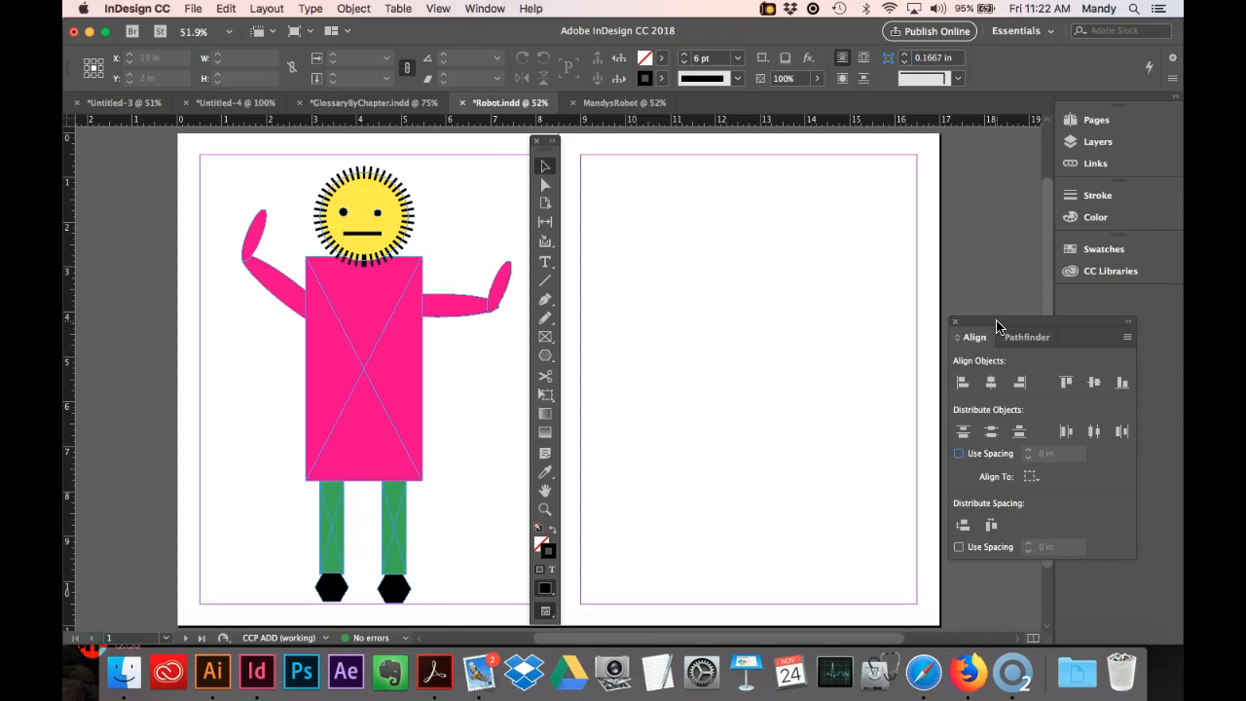
Draw the robot's body on the blank page with the Rectangle tool, about 2.62 in wide and 4.96 in high.
{"action": "left_click", "coordinate": [551, 363]}
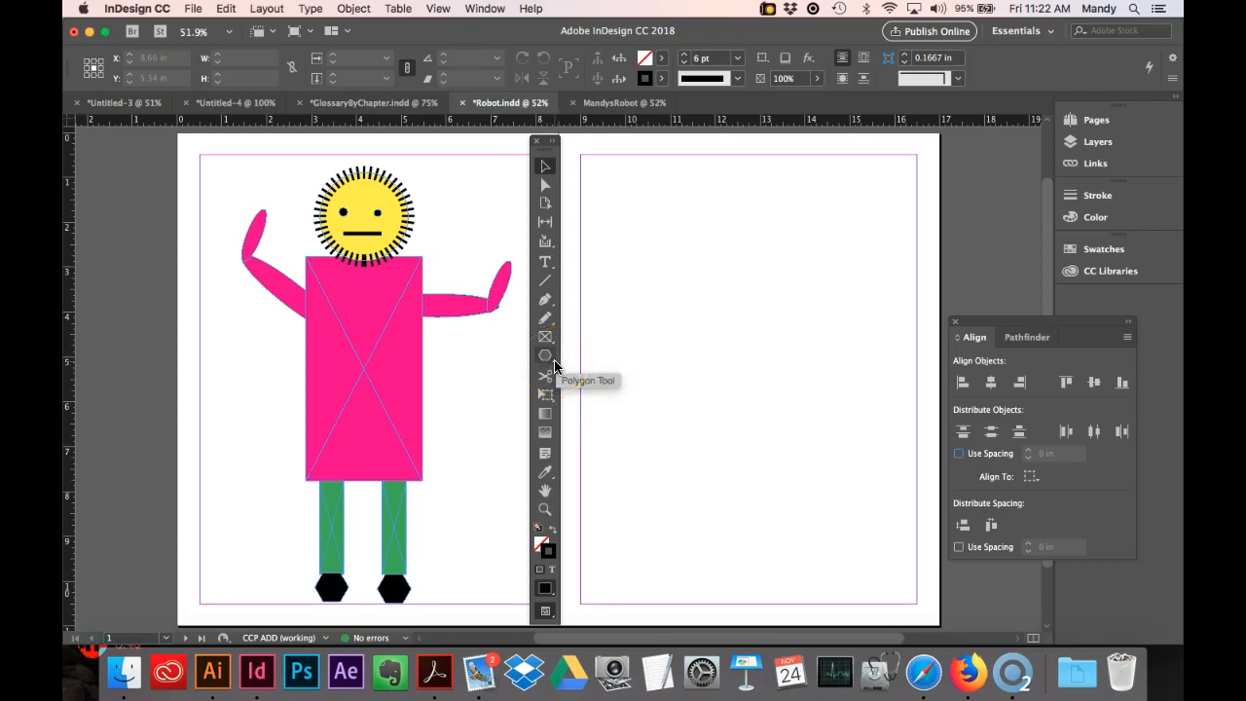
{"action": "left_click", "coordinate": [554, 361]}
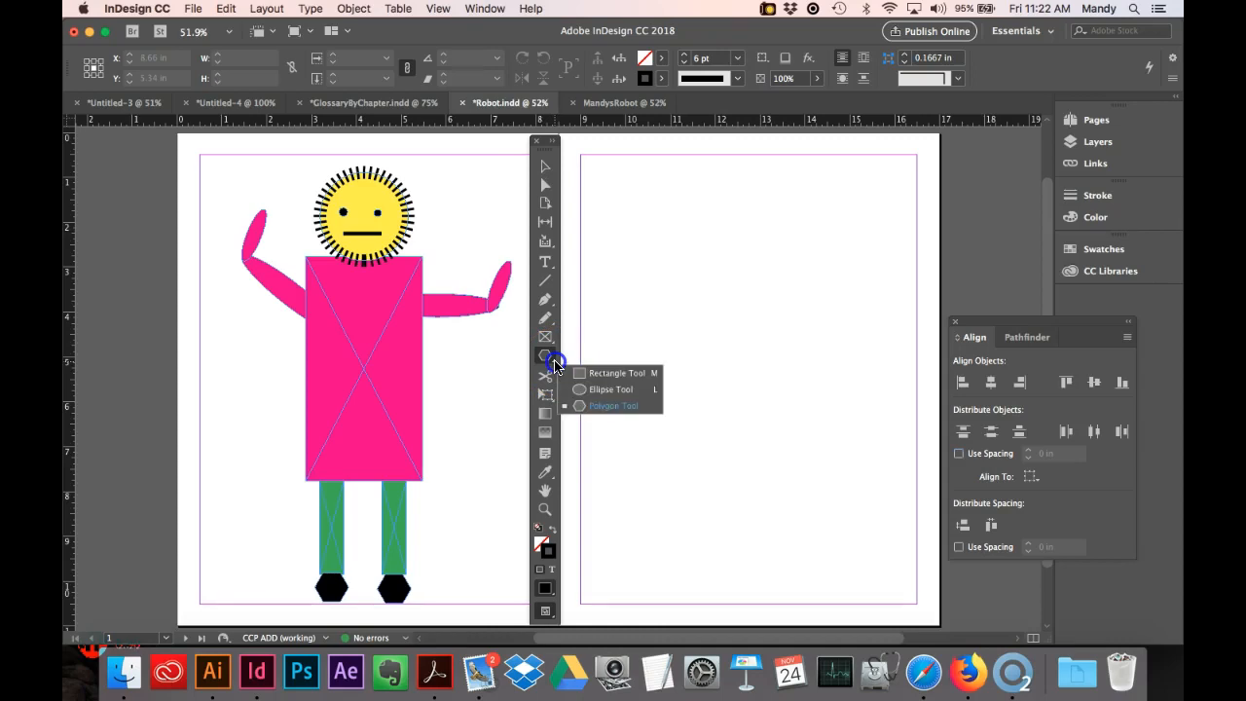
{"action": "left_click_drag", "start_coordinate": [554, 364], "coordinate": [583, 374]}
{"action": "left_click_drag", "start_coordinate": [582, 374], "coordinate": [654, 380]}
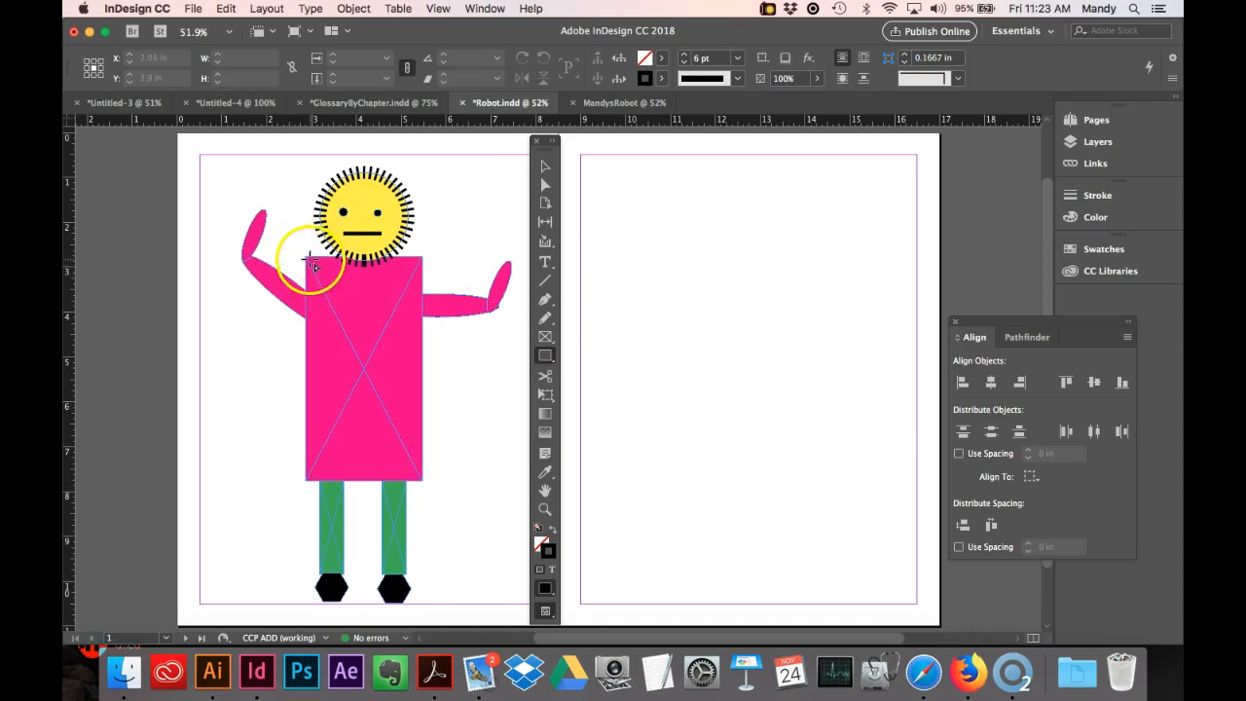
{"action": "mouse_move", "coordinate": [681, 274]}
{"action": "left_mouse_down"}
{"action": "mouse_move", "coordinate": [798, 422]}
{"action": "mouse_move", "coordinate": [795, 481]}
{"action": "mouse_move", "coordinate": [757, 448]}
{"action": "mouse_move", "coordinate": [783, 461]}
{"action": "mouse_move", "coordinate": [817, 411]}
{"action": "mouse_move", "coordinate": [807, 275]}
{"action": "mouse_move", "coordinate": [773, 419]}
{"action": "mouse_move", "coordinate": [768, 393]}
{"action": "mouse_move", "coordinate": [779, 495]}
{"action": "mouse_move", "coordinate": [800, 496]}
{"action": "left_mouse_up"}
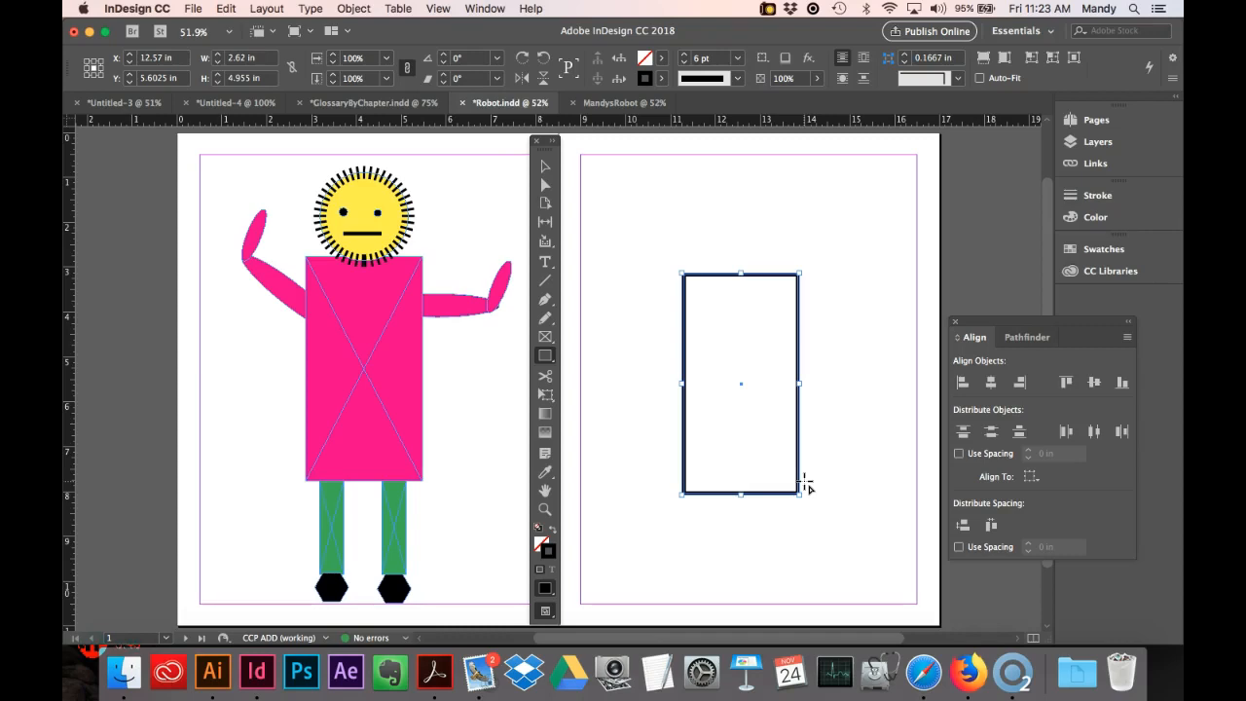
Fill the body rectangle with the magenta swatch C=0 M=100 Y=0 K=0 and remove its stroke.
{"action": "left_click", "coordinate": [549, 554]}
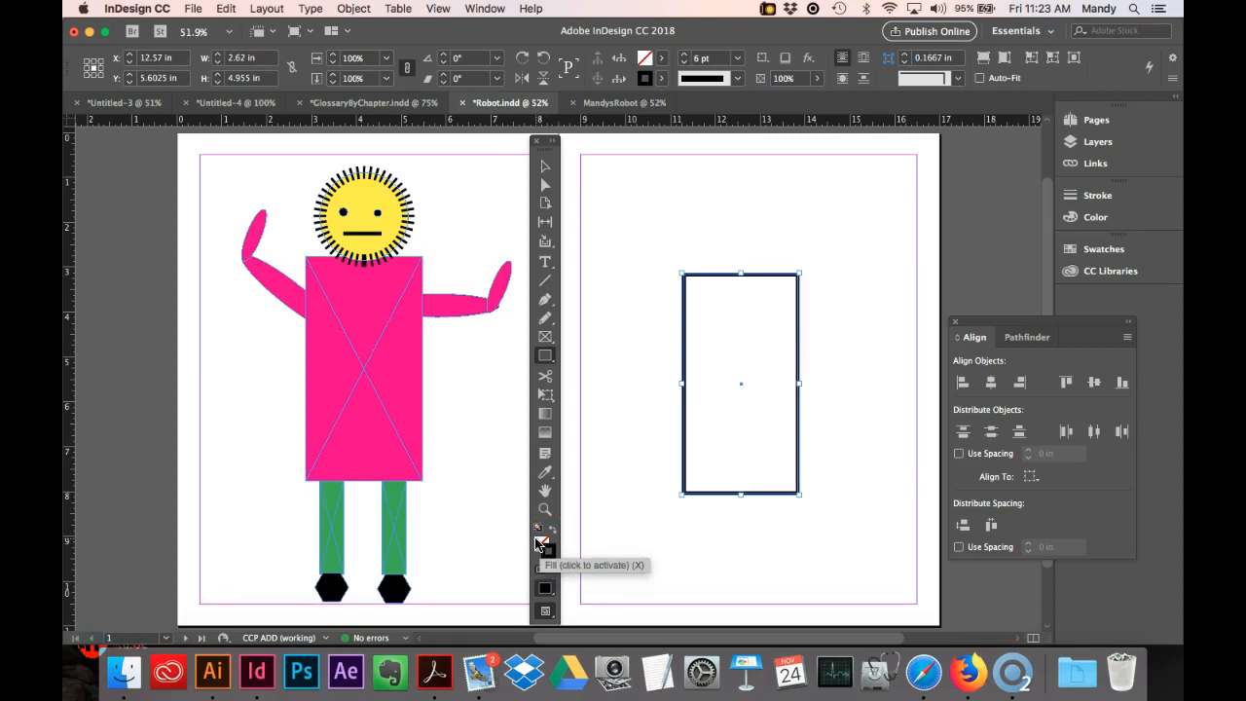
{"action": "left_click", "coordinate": [549, 554]}
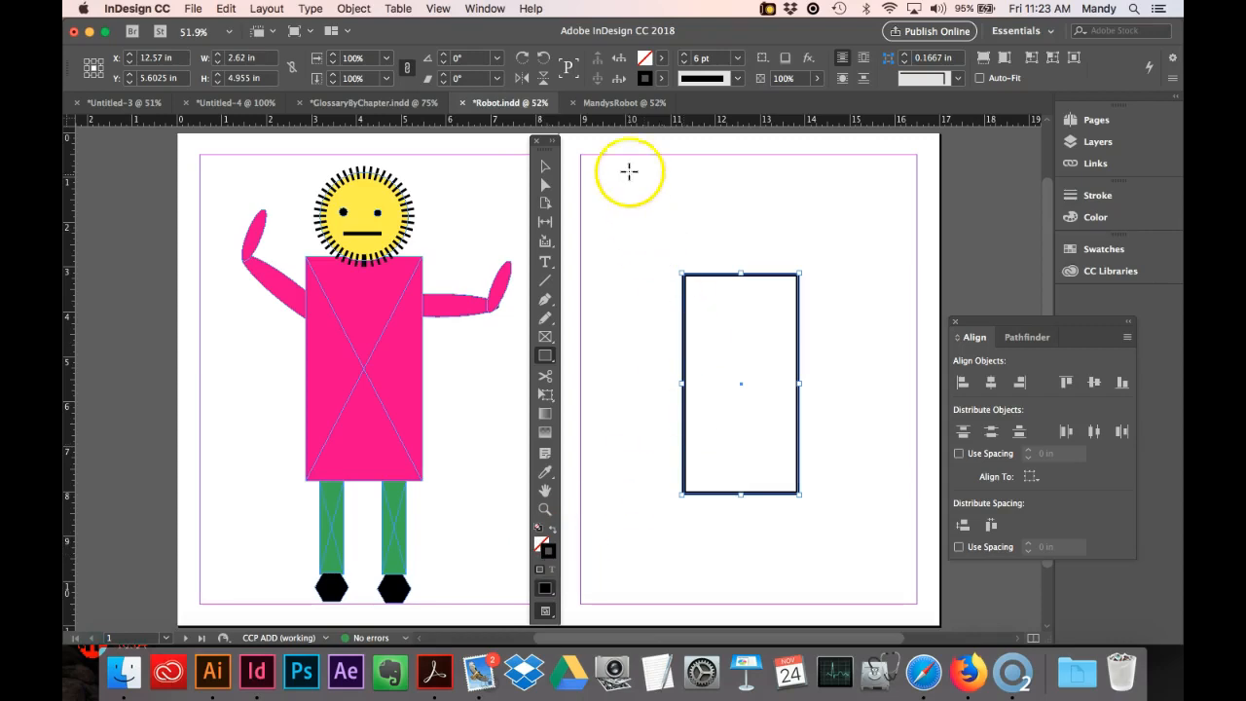
{"action": "left_click", "coordinate": [663, 62]}
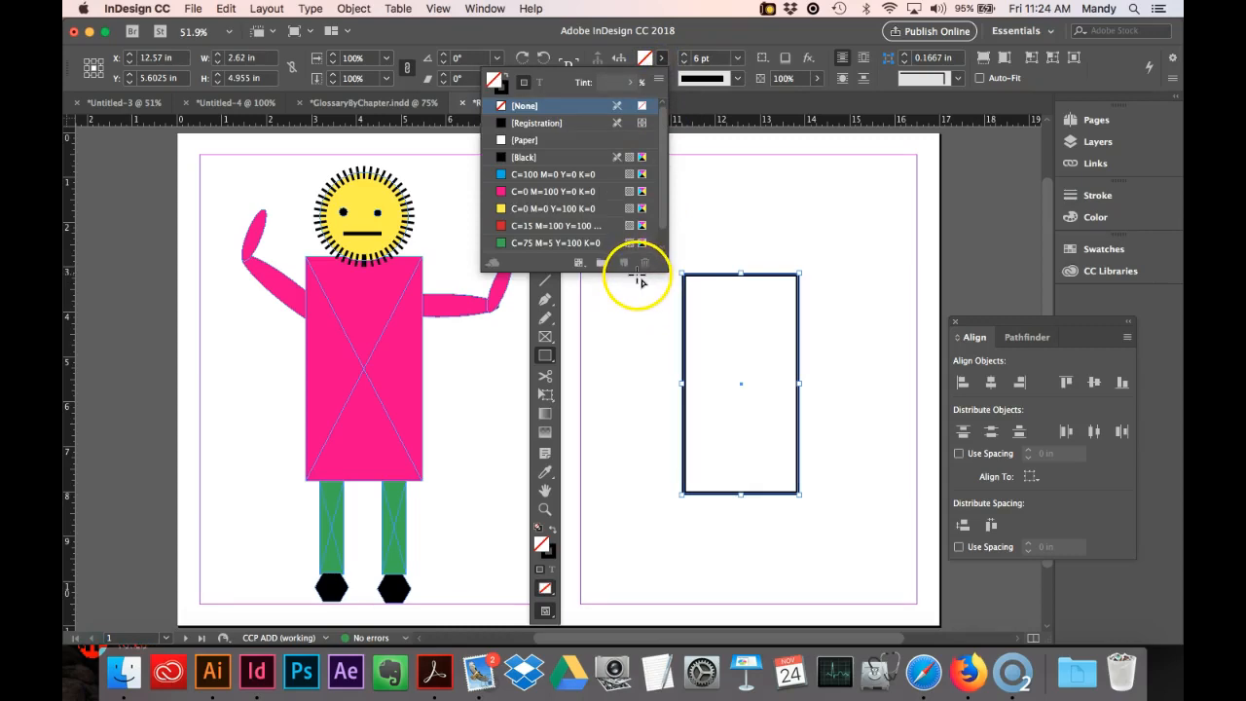
{"action": "mouse_move", "coordinate": [663, 160]}
{"action": "left_mouse_down"}
{"action": "mouse_move", "coordinate": [663, 180]}
{"action": "mouse_move", "coordinate": [654, 160]}
{"action": "left_mouse_up"}
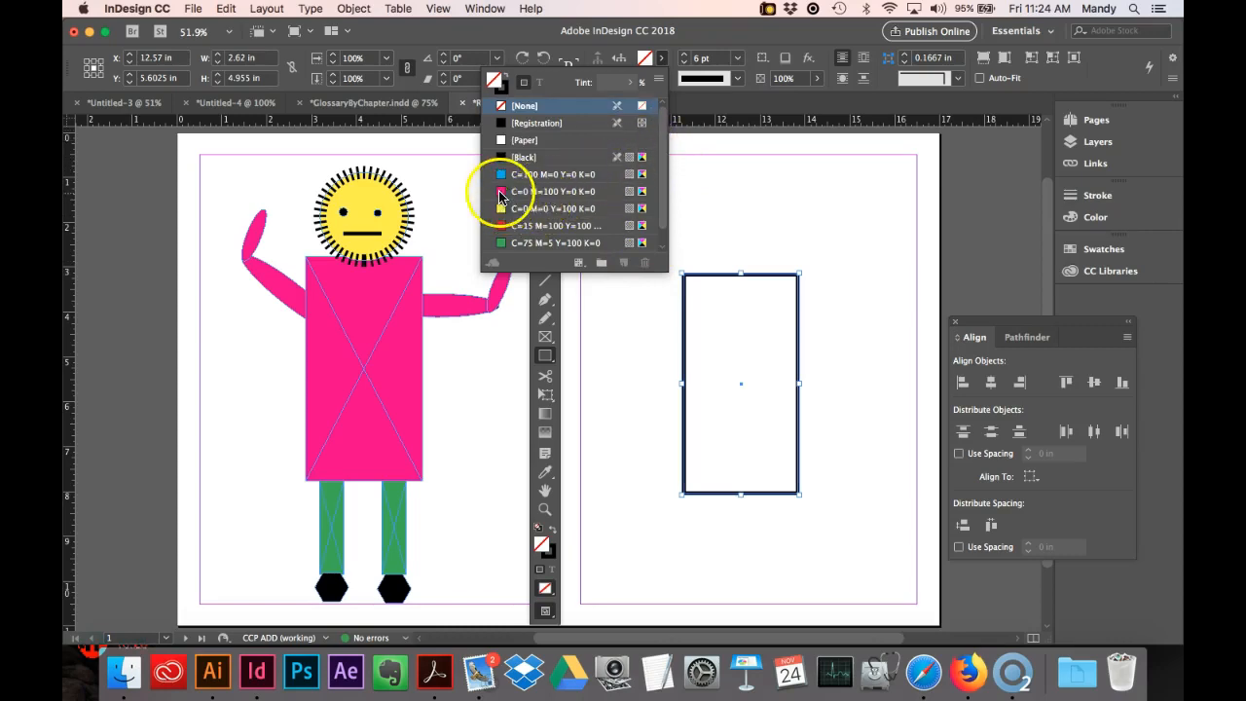
{"action": "left_click", "coordinate": [500, 193]}
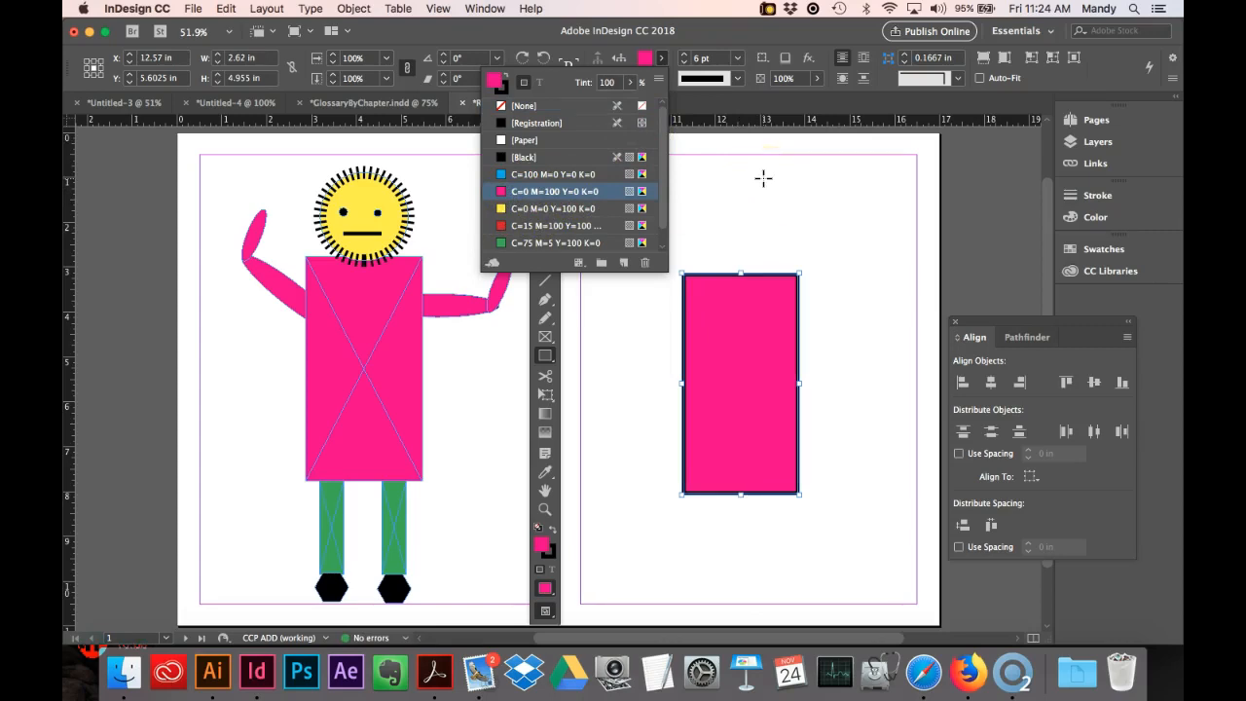
{"action": "left_click", "coordinate": [662, 59]}
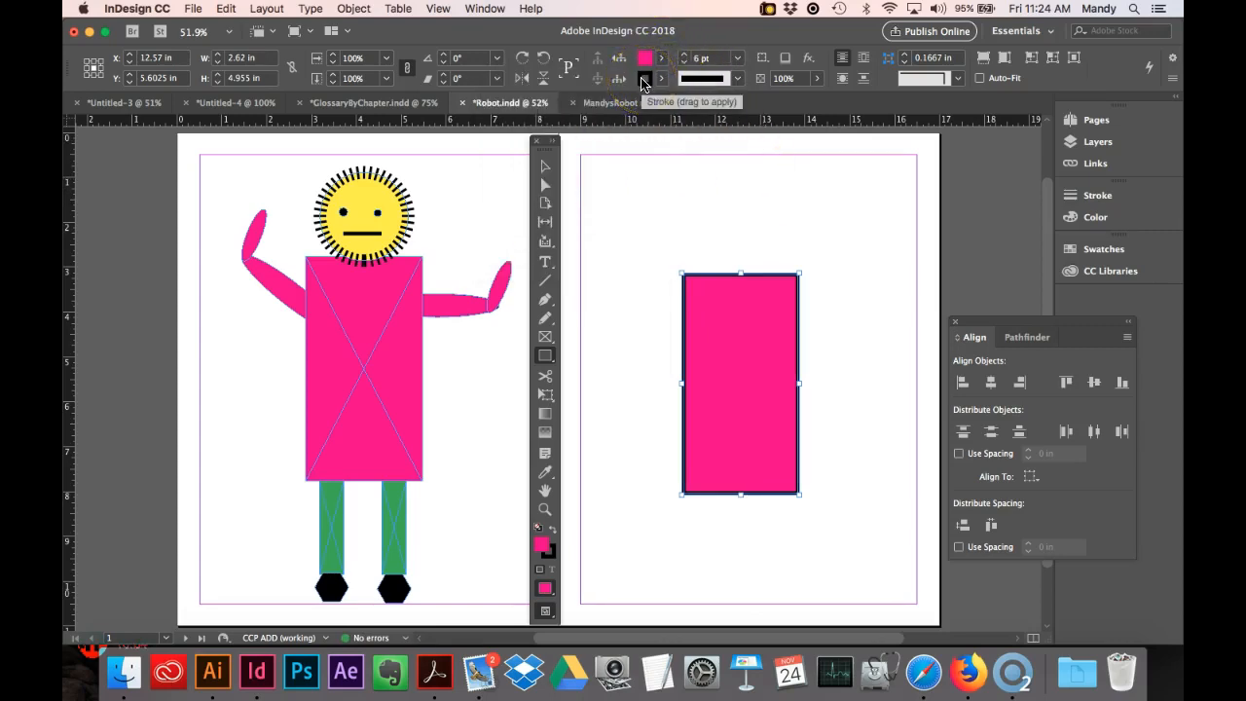
{"action": "left_click", "coordinate": [662, 78]}
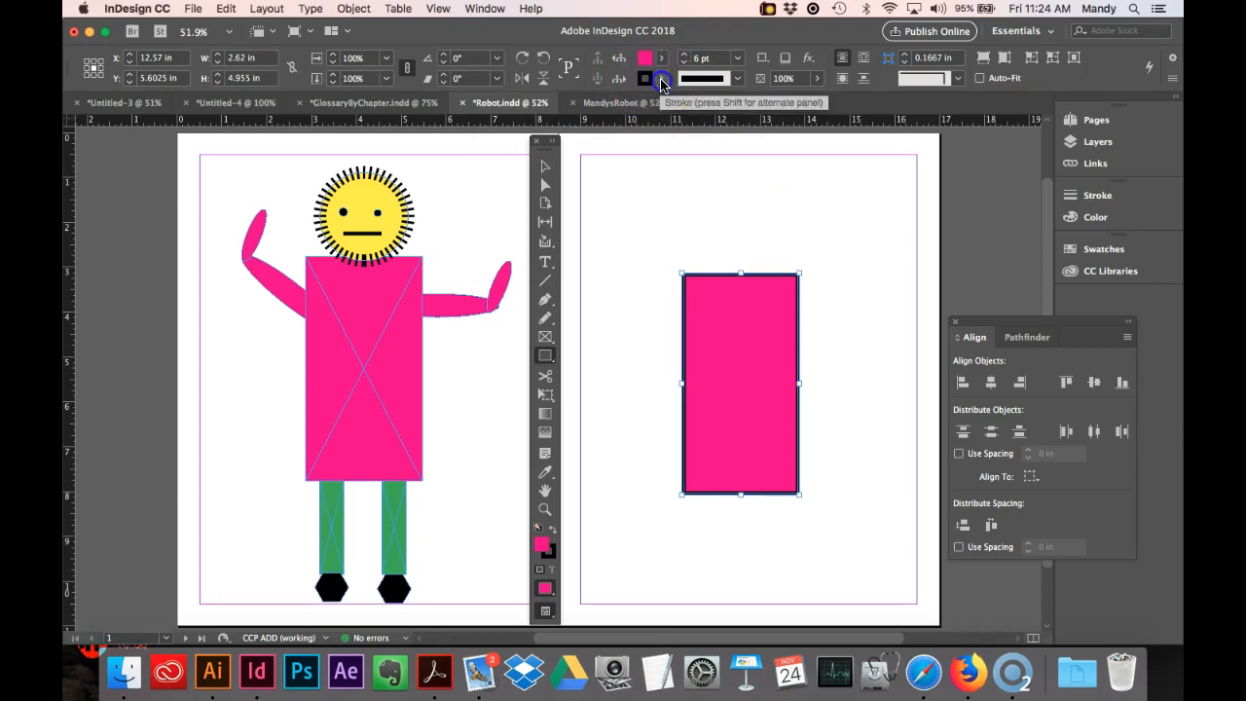
{"action": "left_click", "coordinate": [524, 126]}
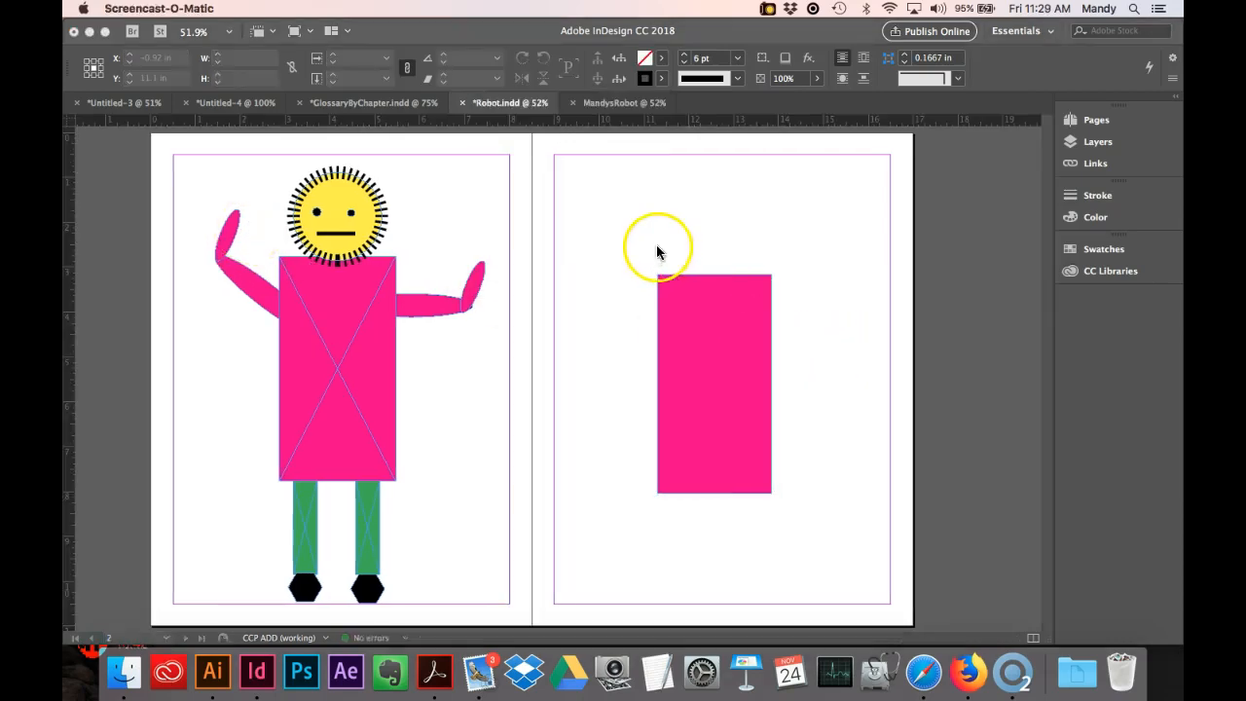
With nothing selected, set the default fill to magenta C=0 M=100 Y=0 K=0 and the stroke to None.
{"action": "left_click", "coordinate": [656, 247]}
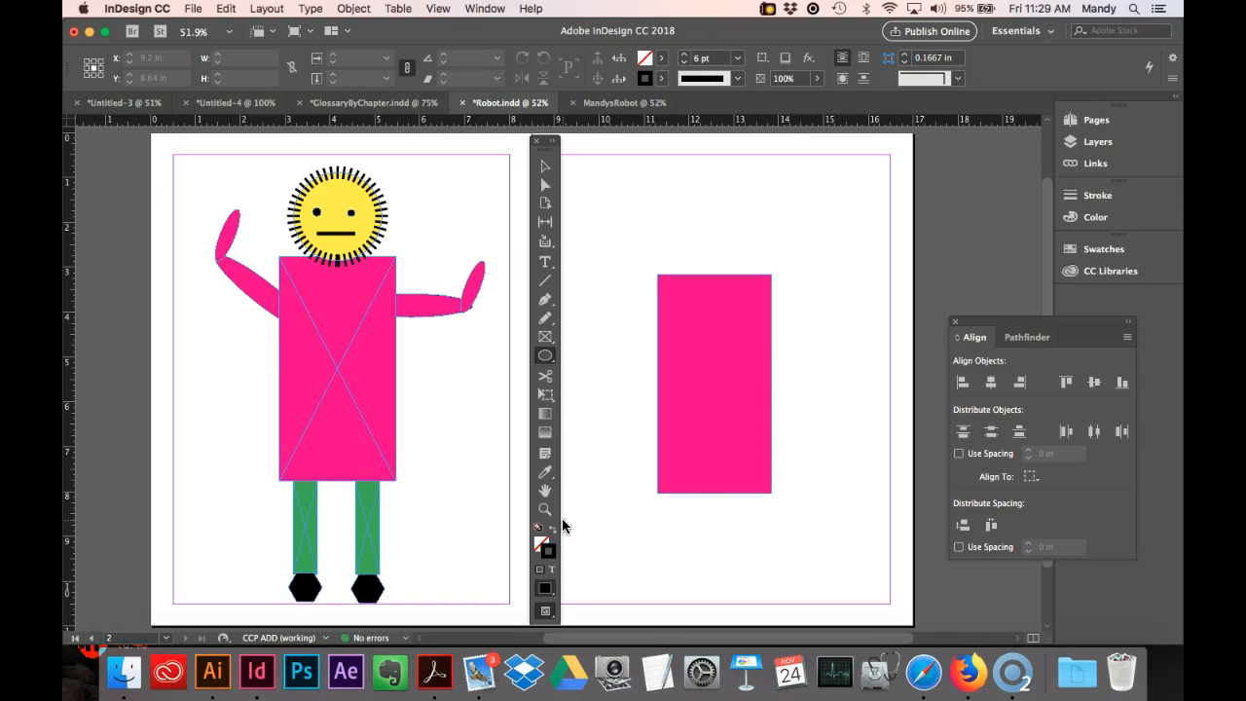
{"action": "left_click", "coordinate": [660, 62]}
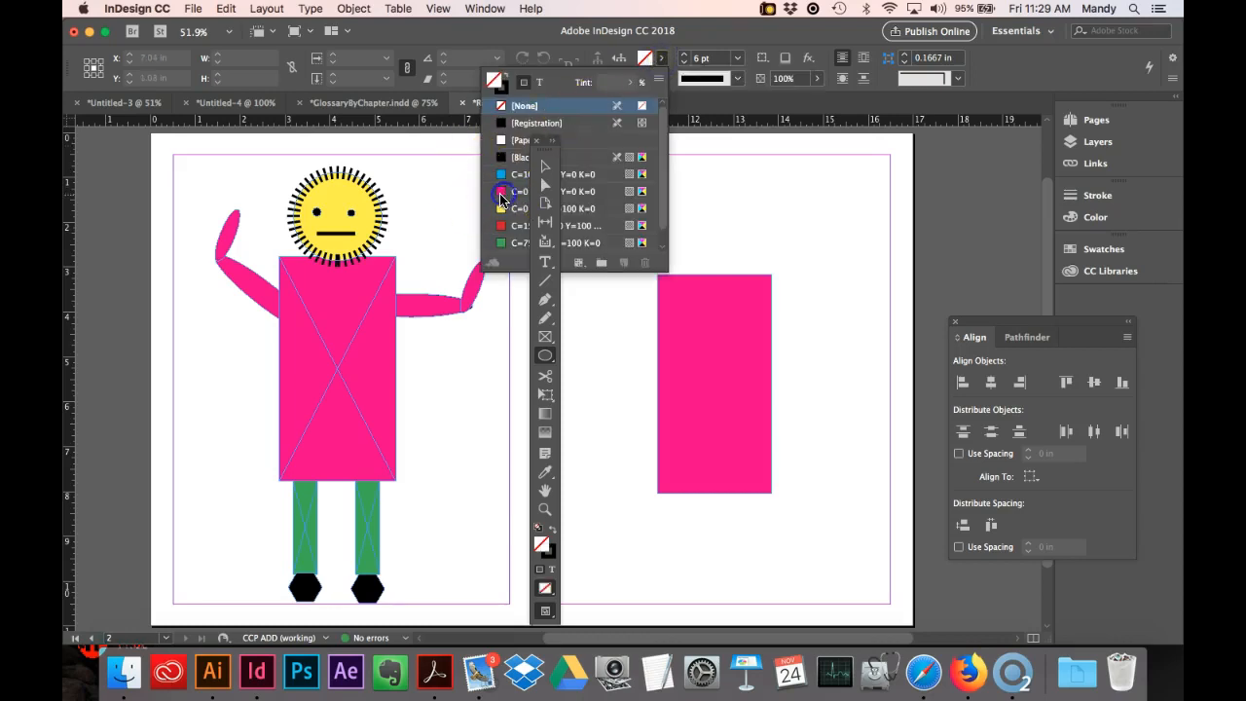
{"action": "left_click", "coordinate": [506, 195]}
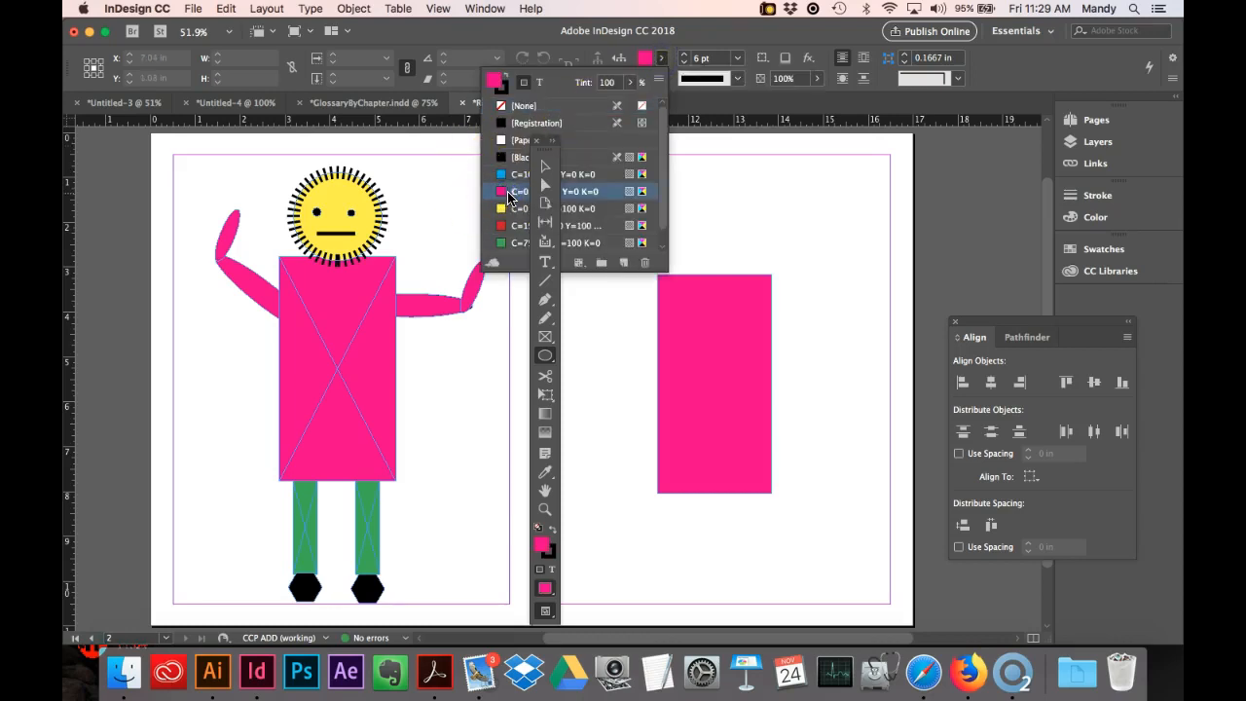
{"action": "left_click", "coordinate": [502, 94]}
{"action": "left_click", "coordinate": [500, 105]}
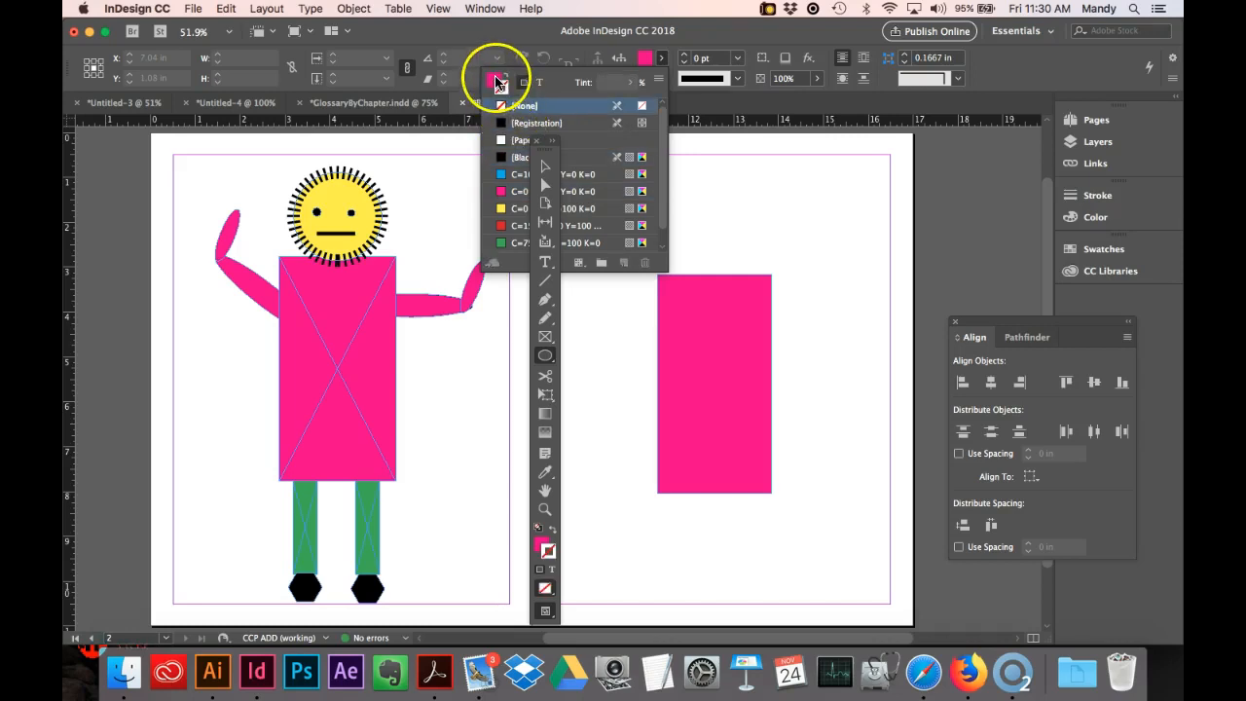
Draw a horizontal ellipse about 2.6 in wide and 0.5 in high on each side of the body as upper arms.
{"action": "left_click", "coordinate": [795, 350]}
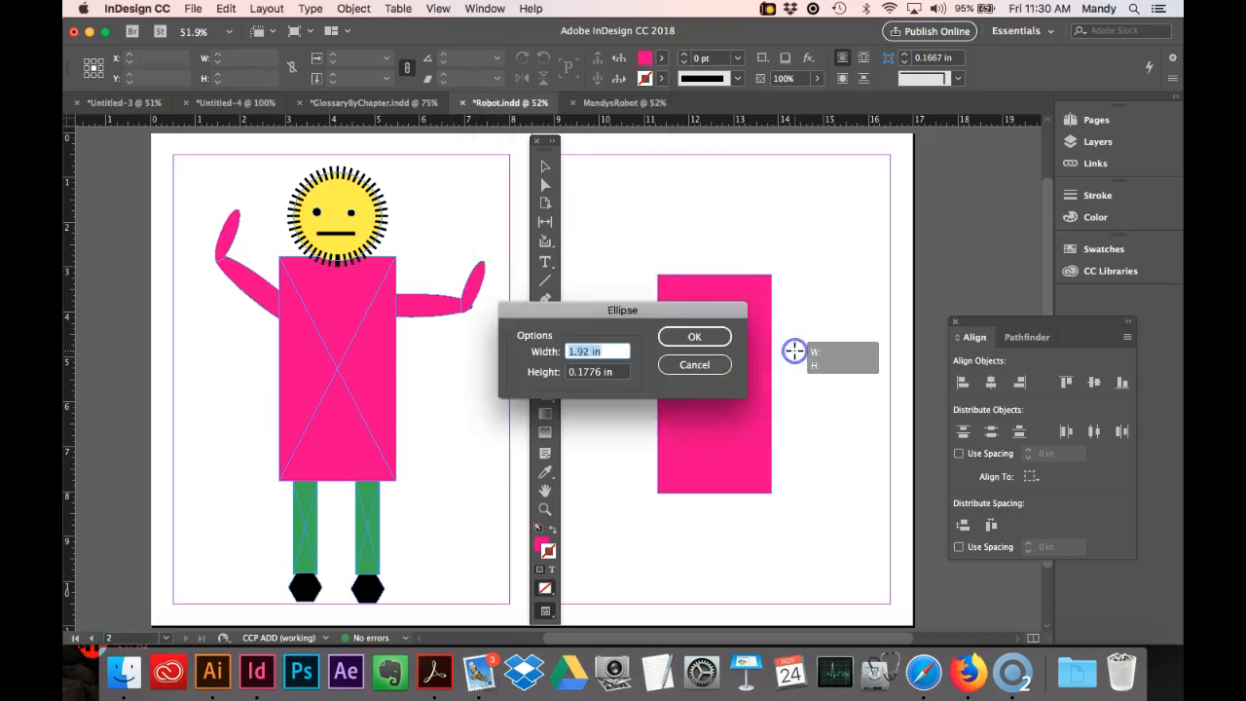
{"action": "left_click", "coordinate": [687, 366]}
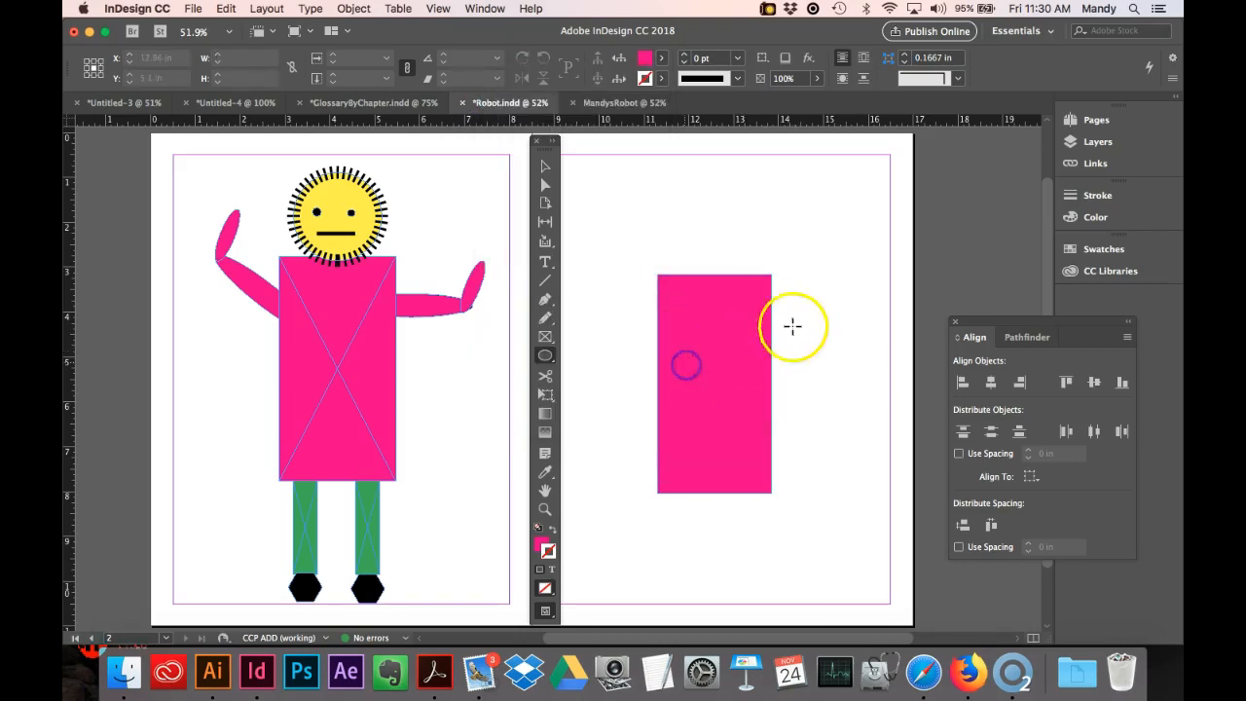
{"action": "mouse_move", "coordinate": [743, 337]}
{"action": "left_mouse_down"}
{"action": "mouse_move", "coordinate": [874, 358]}
{"action": "mouse_move", "coordinate": [858, 358]}
{"action": "left_mouse_up"}
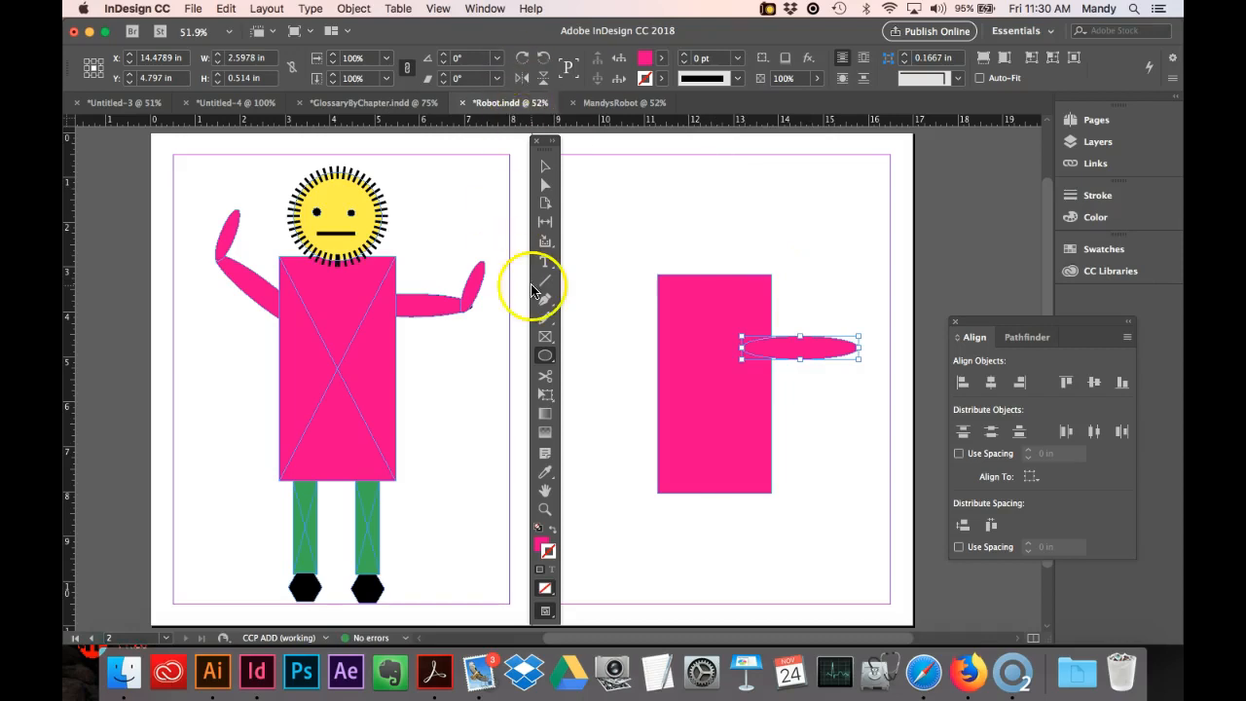
{"action": "left_click_drag", "start_coordinate": [574, 338], "coordinate": [693, 360]}
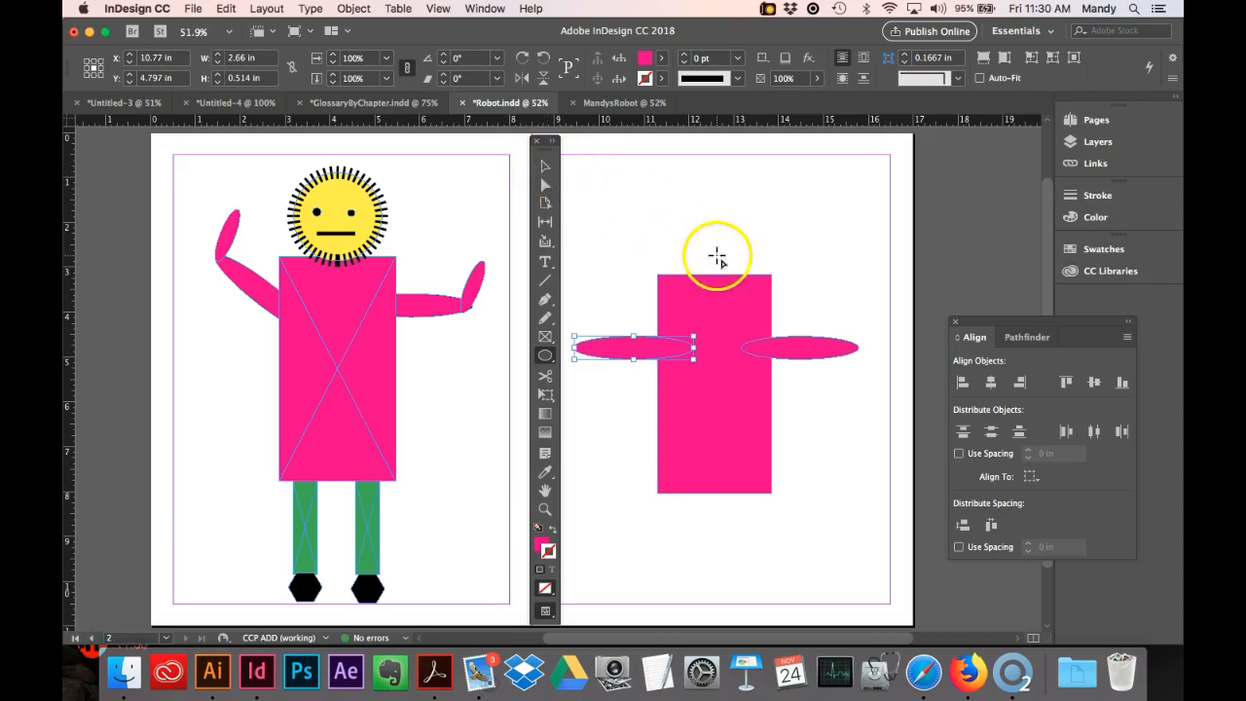
Draw a vertical ellipse forearm about 0.33 by 1.63 in at the right arm's end and move it to meet the arm's tip.
{"action": "left_click_drag", "start_coordinate": [857, 351], "coordinate": [872, 278]}
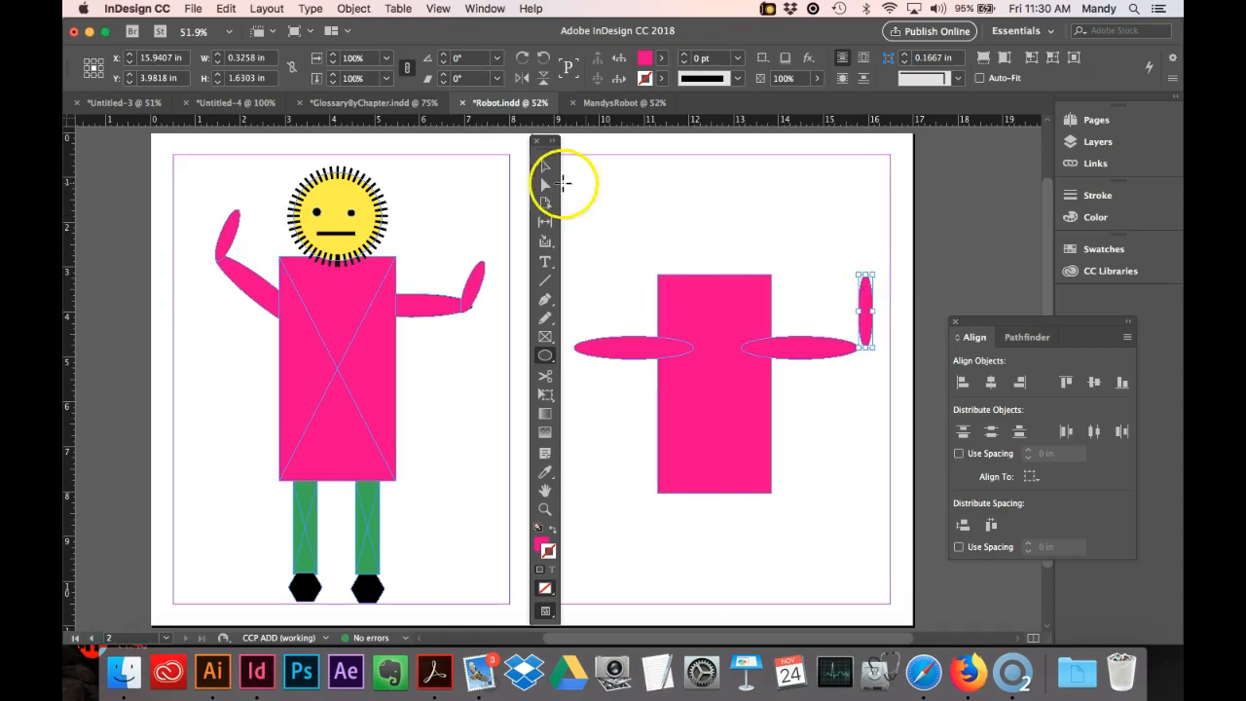
{"action": "left_click", "coordinate": [545, 166]}
{"action": "left_click", "coordinate": [866, 304]}
{"action": "left_click_drag", "start_coordinate": [866, 305], "coordinate": [865, 310]}
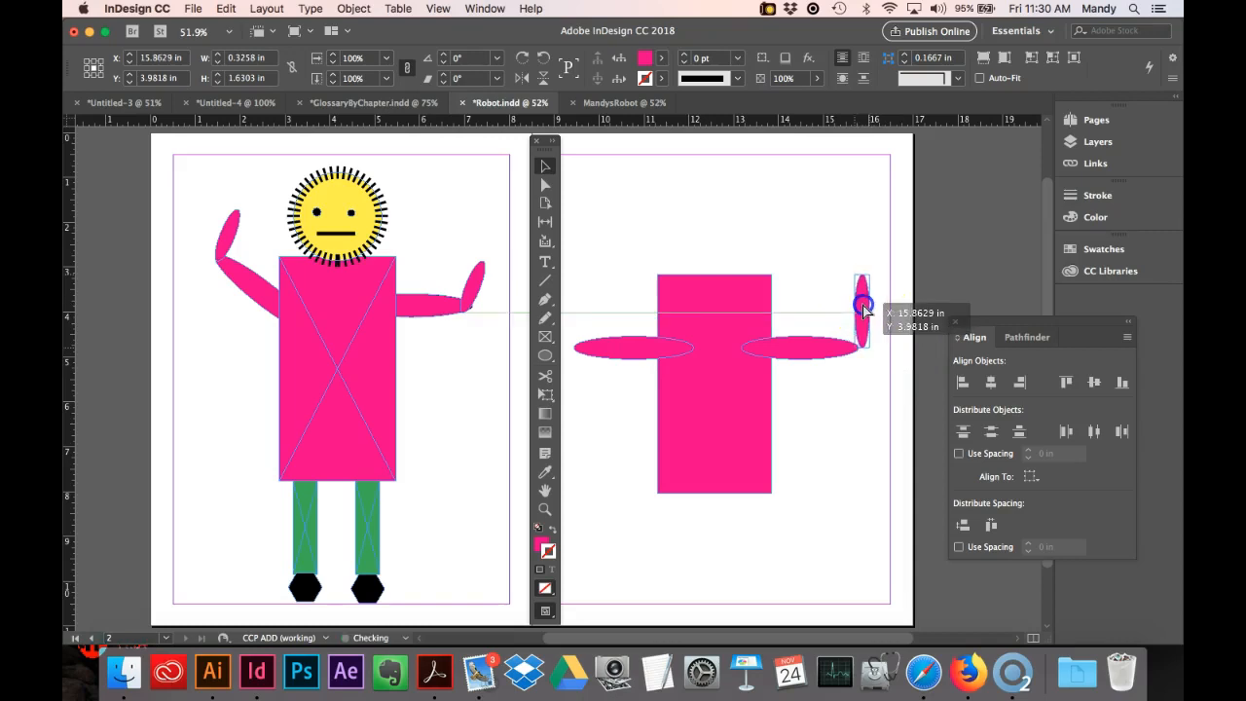
Duplicate the right forearm ellipse onto the left arm's end, and move the right forearm inward to meet its arm's tip.
{"action": "left_click_drag", "start_coordinate": [865, 309], "coordinate": [579, 314]}
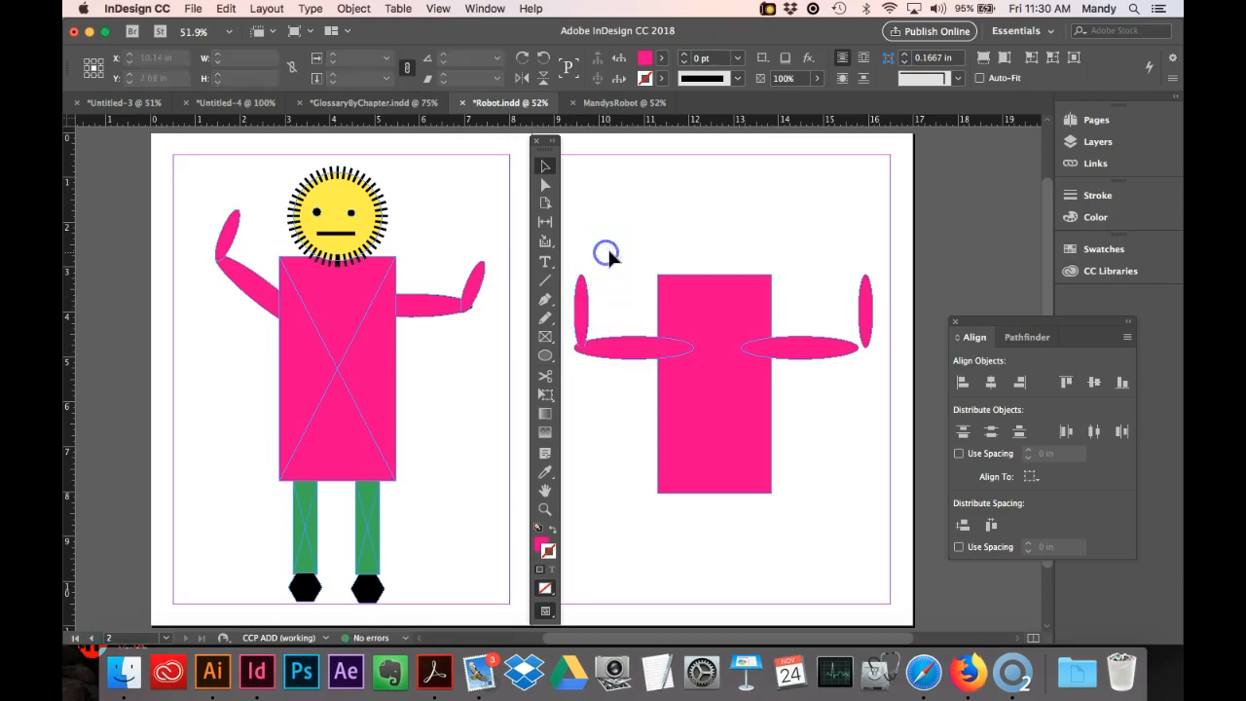
{"action": "left_click", "coordinate": [578, 341]}
{"action": "left_click_drag", "start_coordinate": [579, 341], "coordinate": [581, 341]}
{"action": "left_click", "coordinate": [865, 322]}
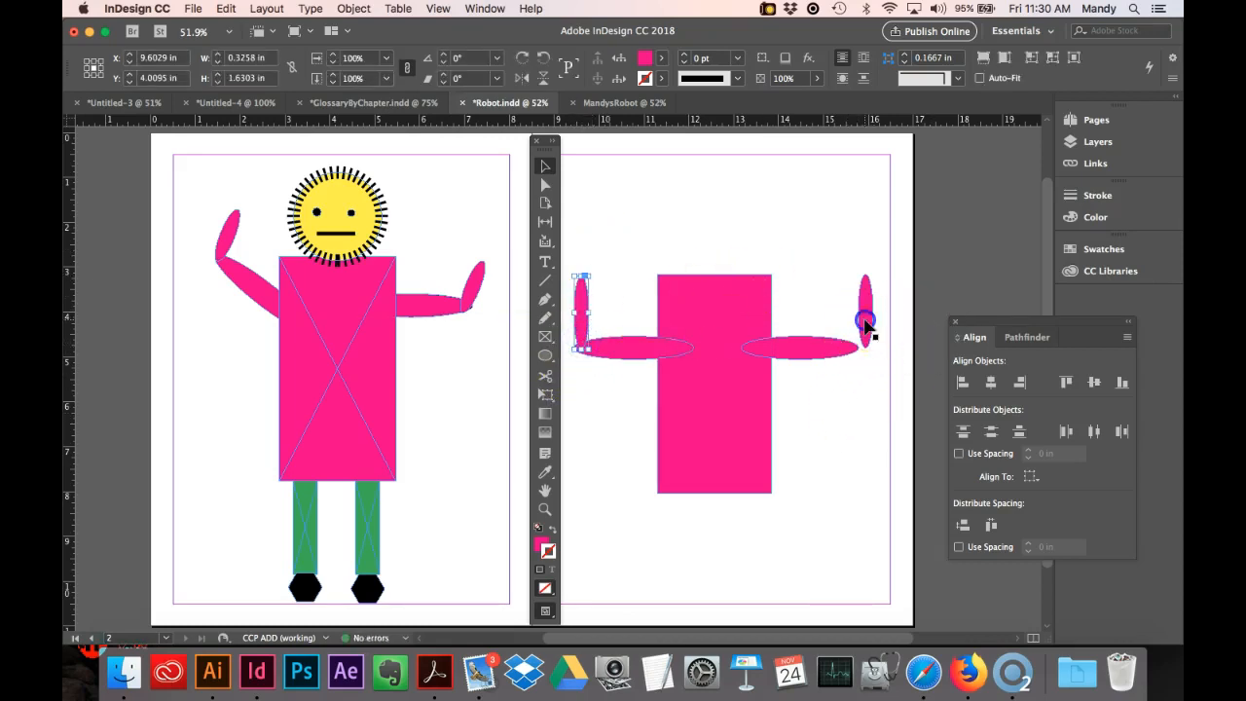
{"action": "left_click_drag", "start_coordinate": [866, 322], "coordinate": [848, 325]}
{"action": "left_click", "coordinate": [869, 326]}
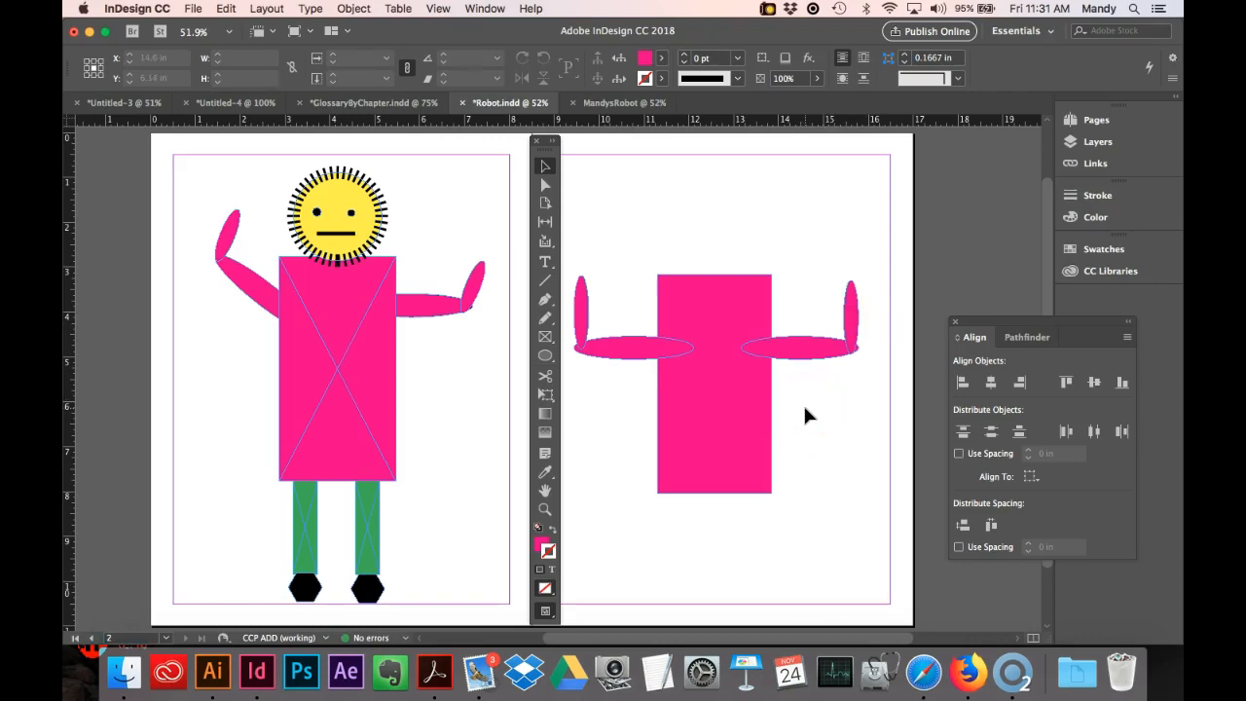
Select the left upper arm and forearm together and rotate them clockwise so the upper arm slopes down toward the body.
{"action": "left_click", "coordinate": [731, 371]}
{"action": "left_click", "coordinate": [879, 209]}
{"action": "left_click", "coordinate": [847, 336]}
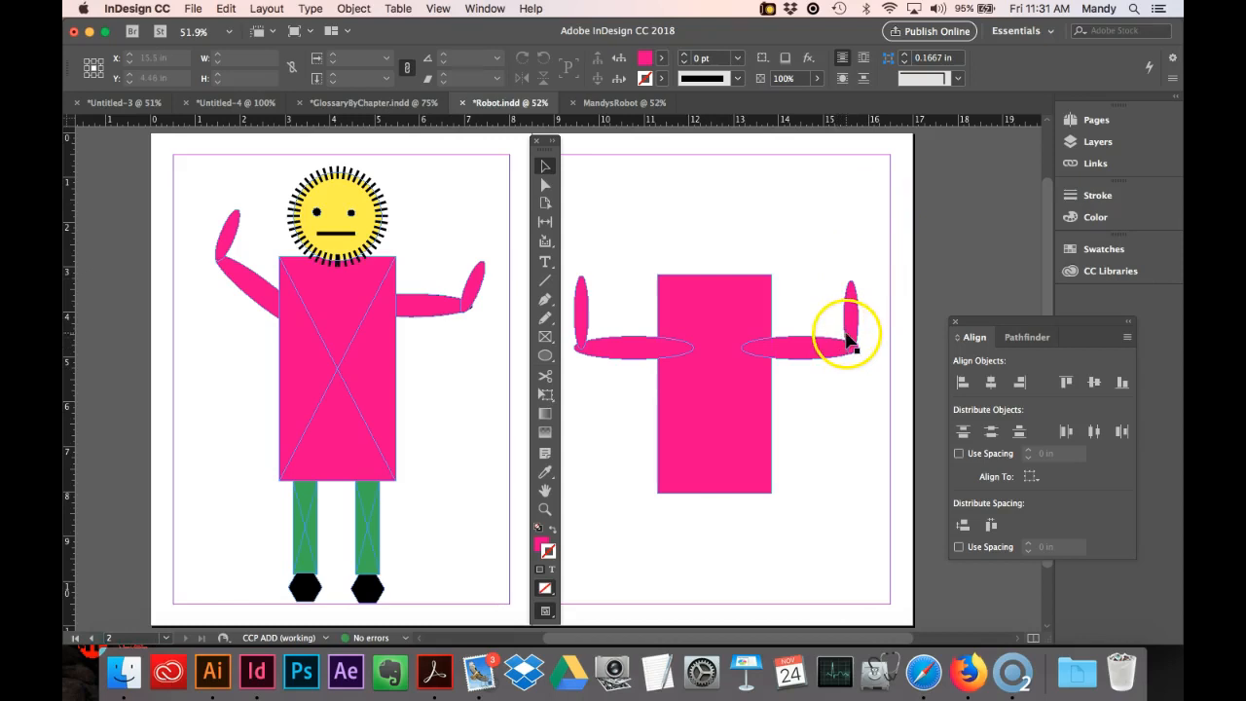
{"action": "left_click", "coordinate": [624, 349]}
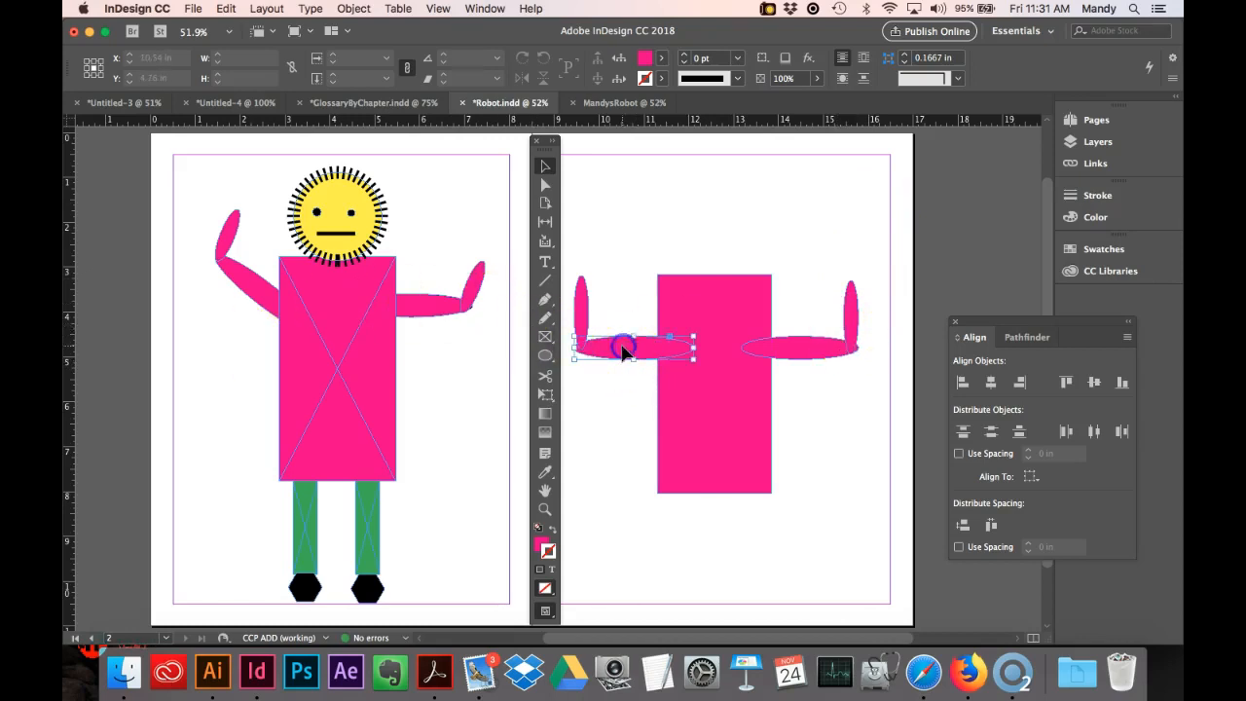
{"action": "left_click", "coordinate": [573, 308]}
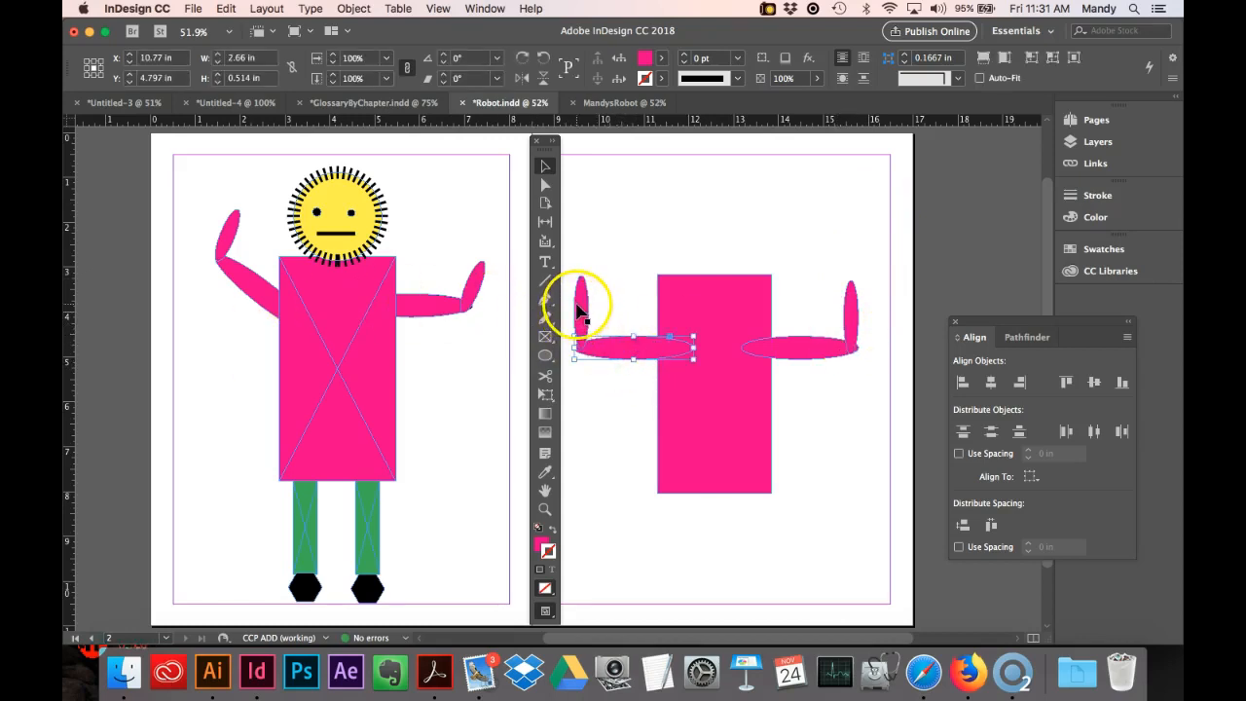
{"action": "left_click", "coordinate": [579, 308], "text": "shift"}
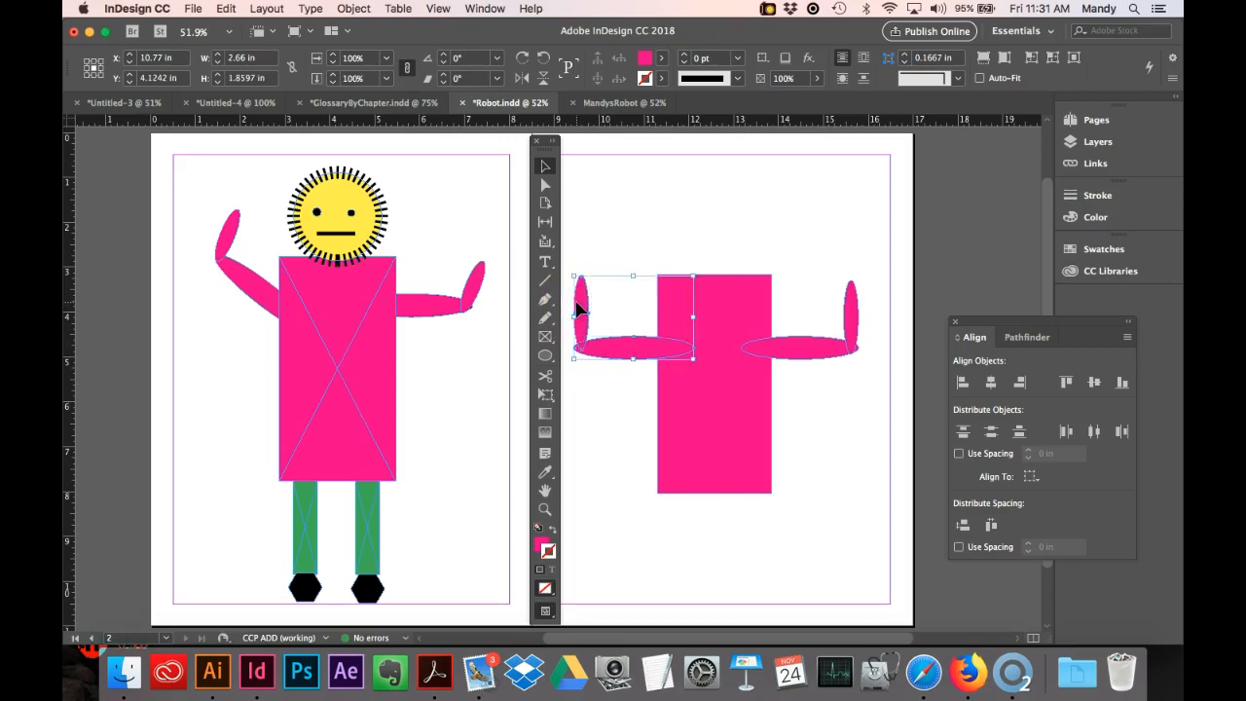
{"action": "left_click", "coordinate": [584, 293]}
{"action": "left_click_drag", "start_coordinate": [570, 271], "coordinate": [598, 242]}
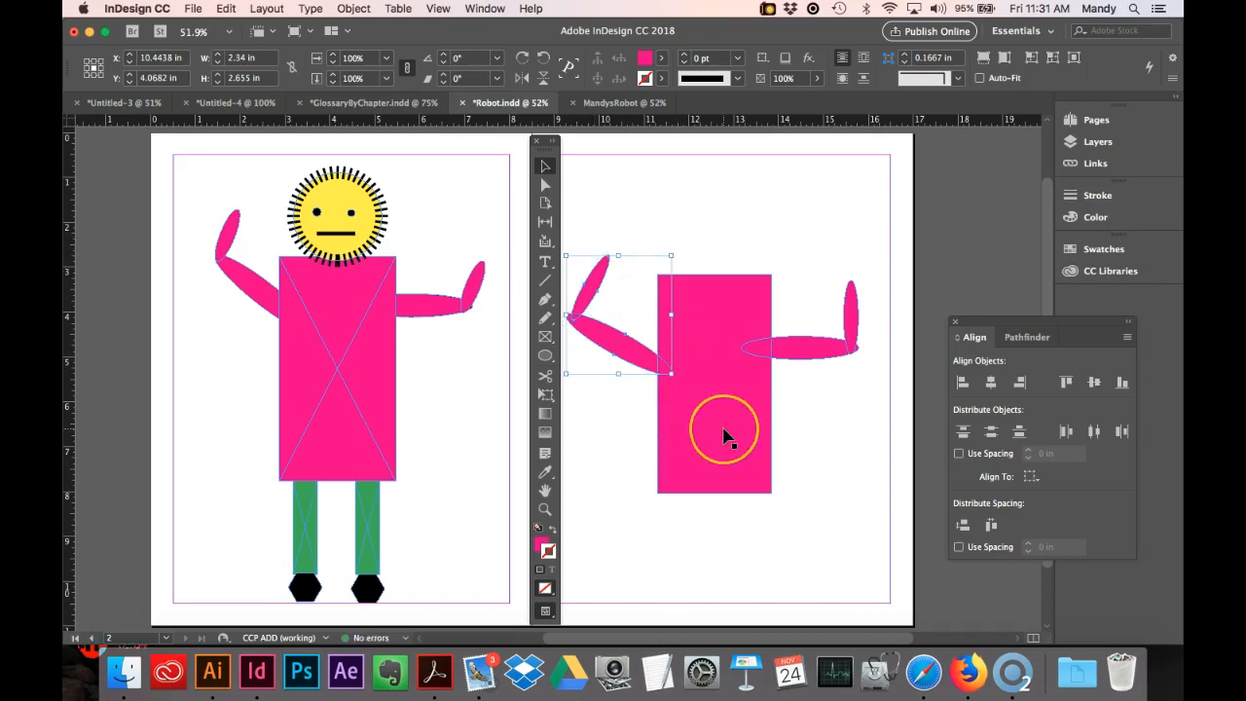
{"action": "left_click", "coordinate": [822, 491]}
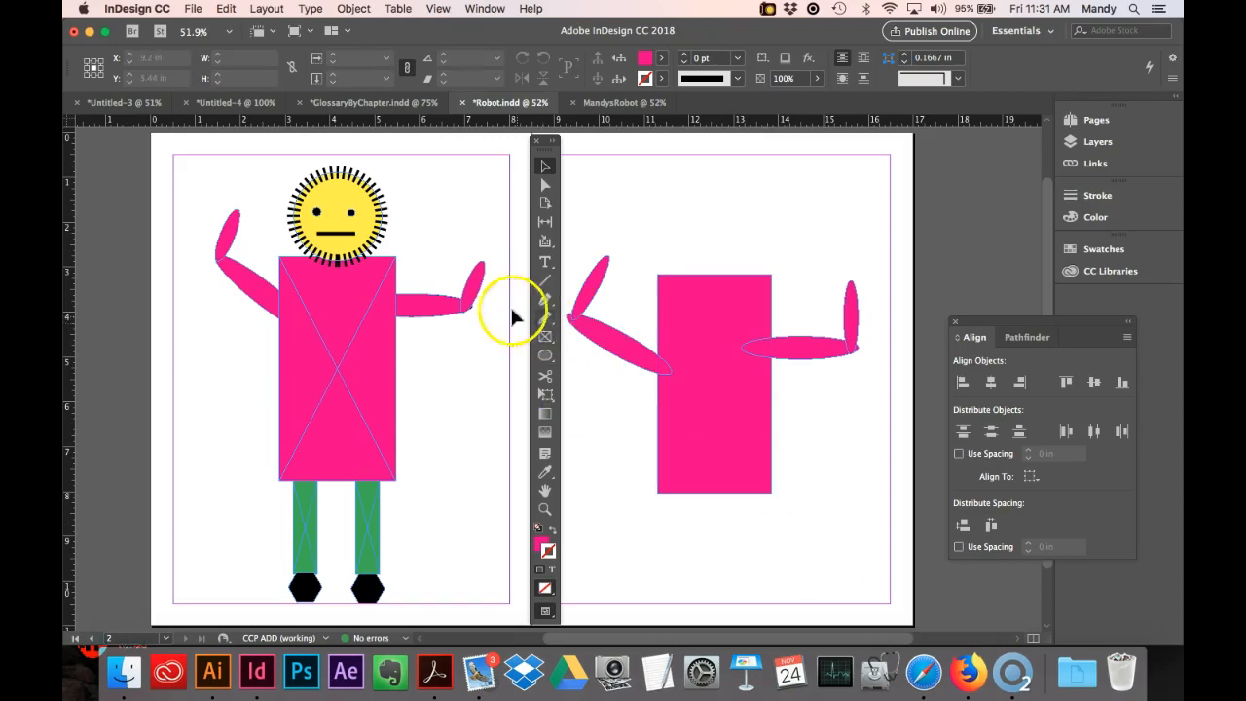
Choose the Ellipse tool and, with nothing selected, set the default fill to the yellow swatch.
{"action": "left_click", "coordinate": [552, 359]}
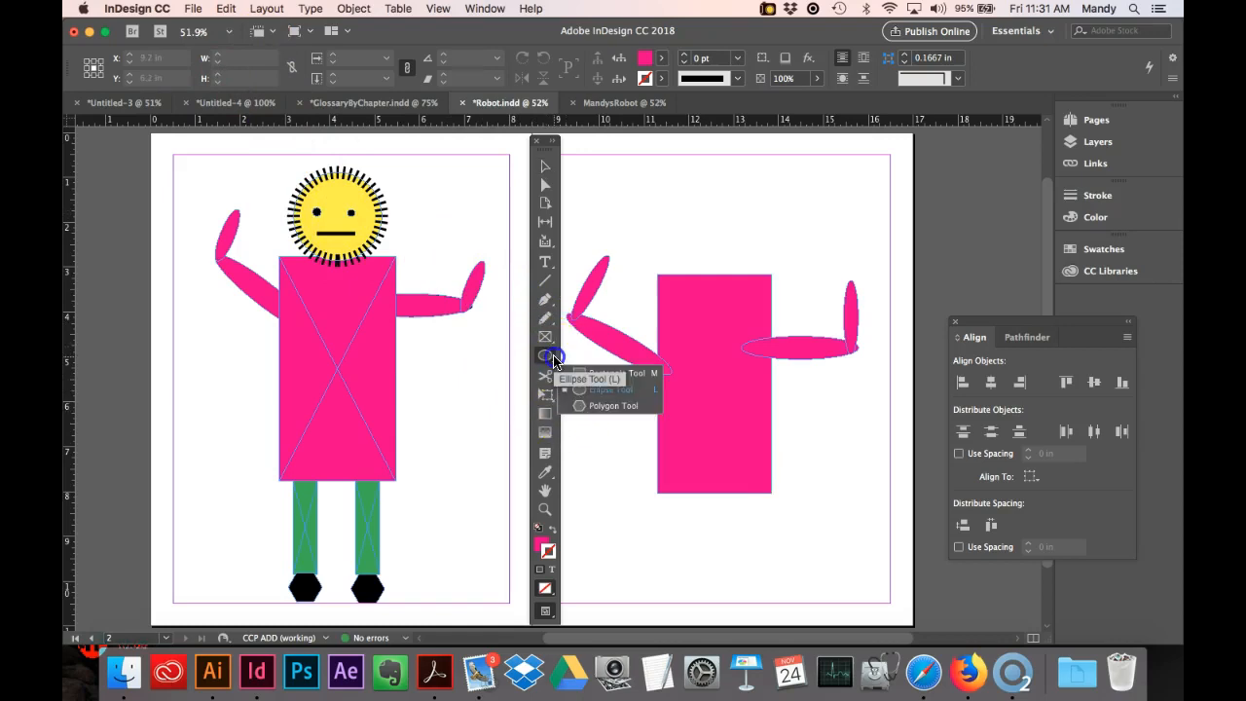
{"action": "left_click", "coordinate": [715, 212]}
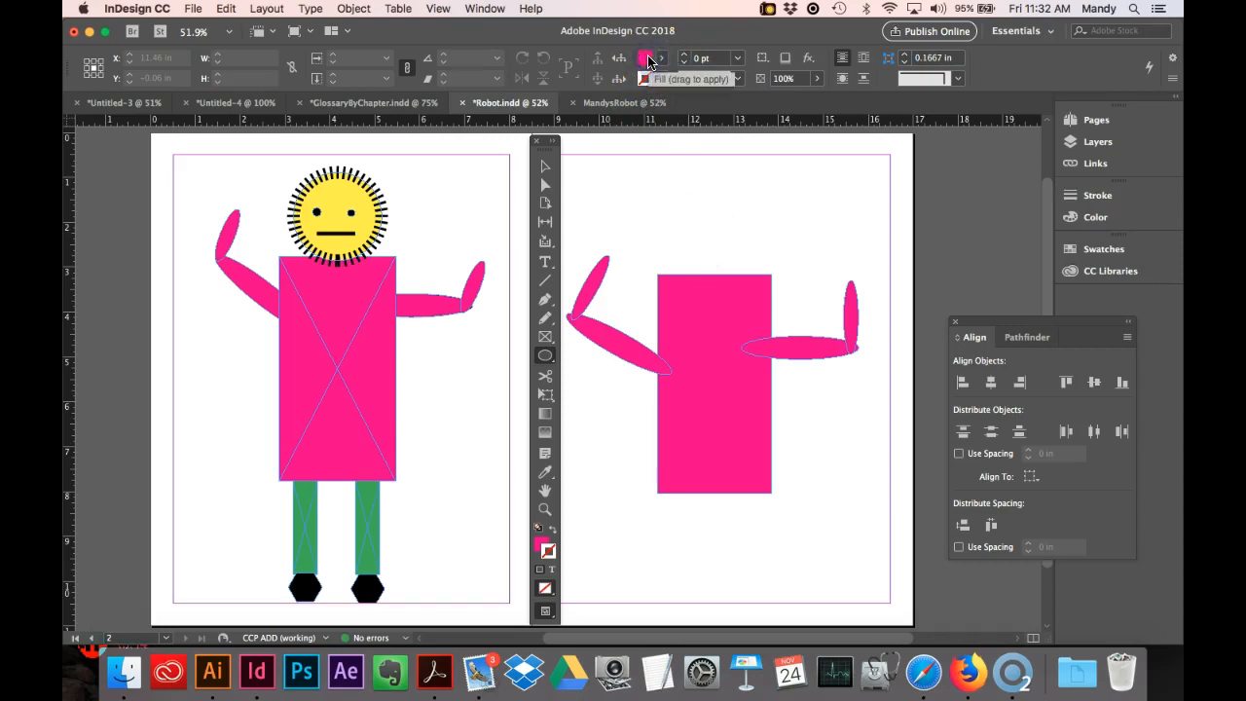
{"action": "left_click", "coordinate": [659, 61]}
{"action": "left_click", "coordinate": [511, 209]}
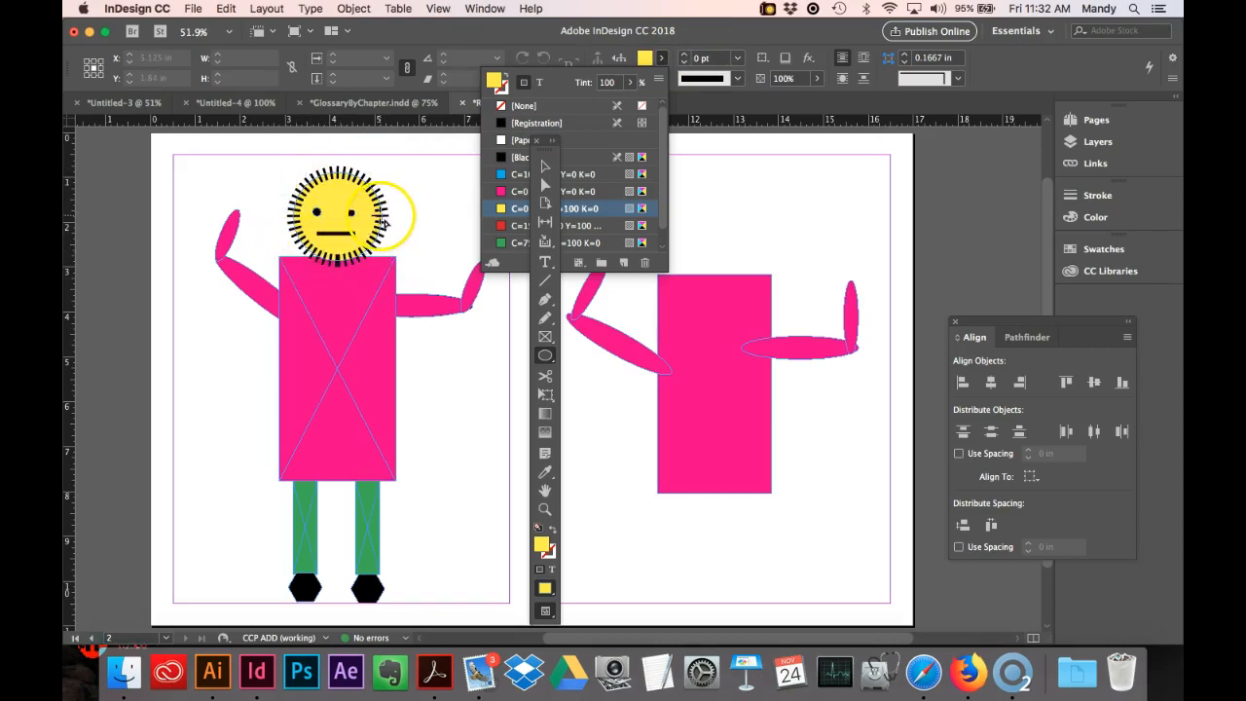
{"action": "left_click", "coordinate": [674, 44]}
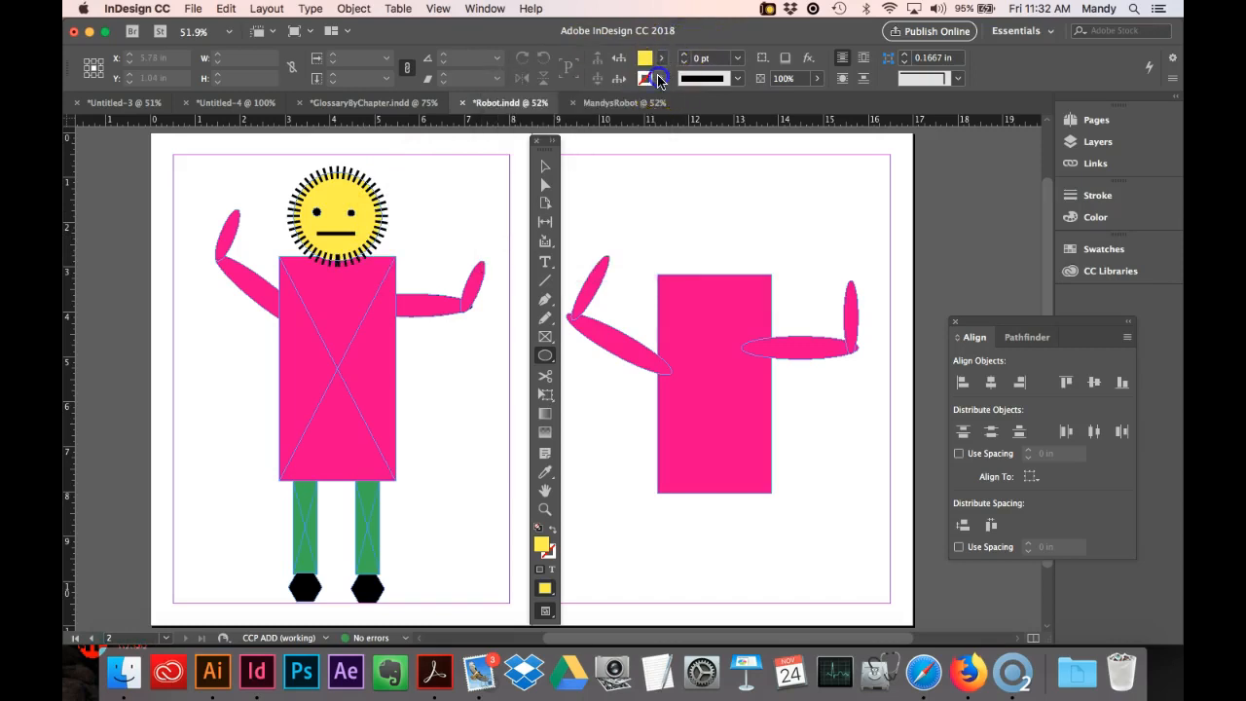
Set the default stroke colour to Black and the stroke type to Left Slant Hash.
{"action": "left_click", "coordinate": [662, 77]}
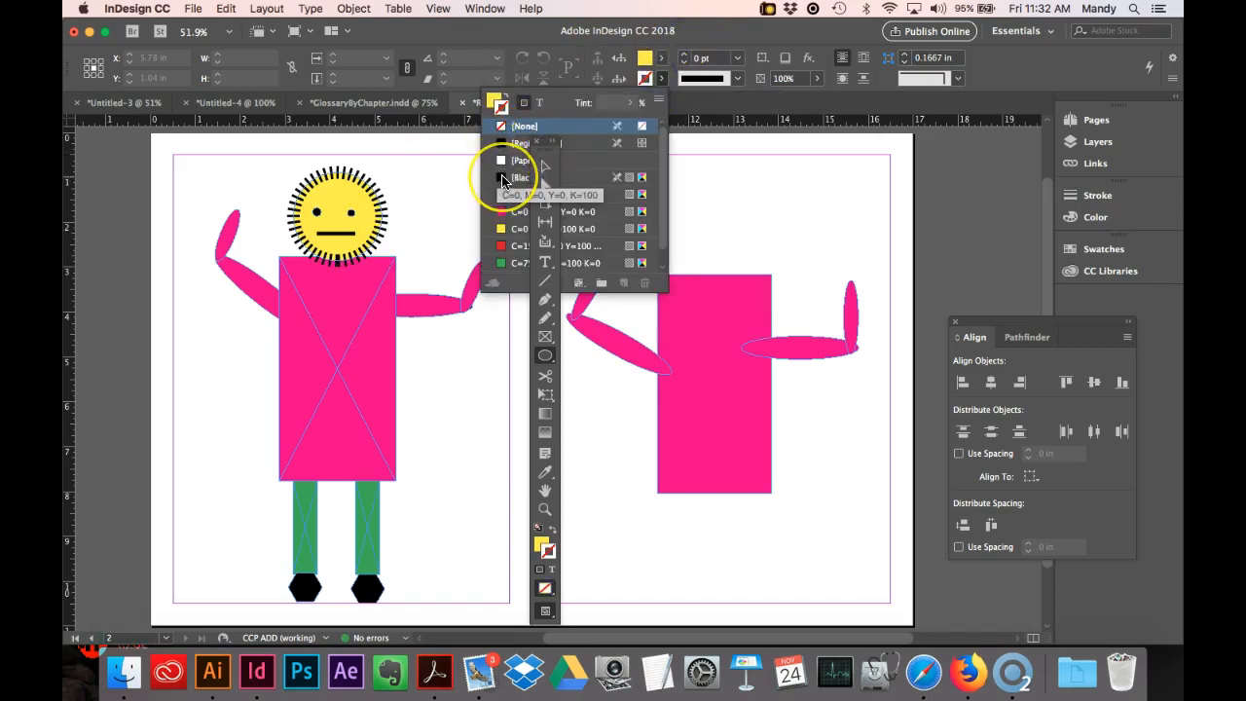
{"action": "left_click", "coordinate": [502, 180]}
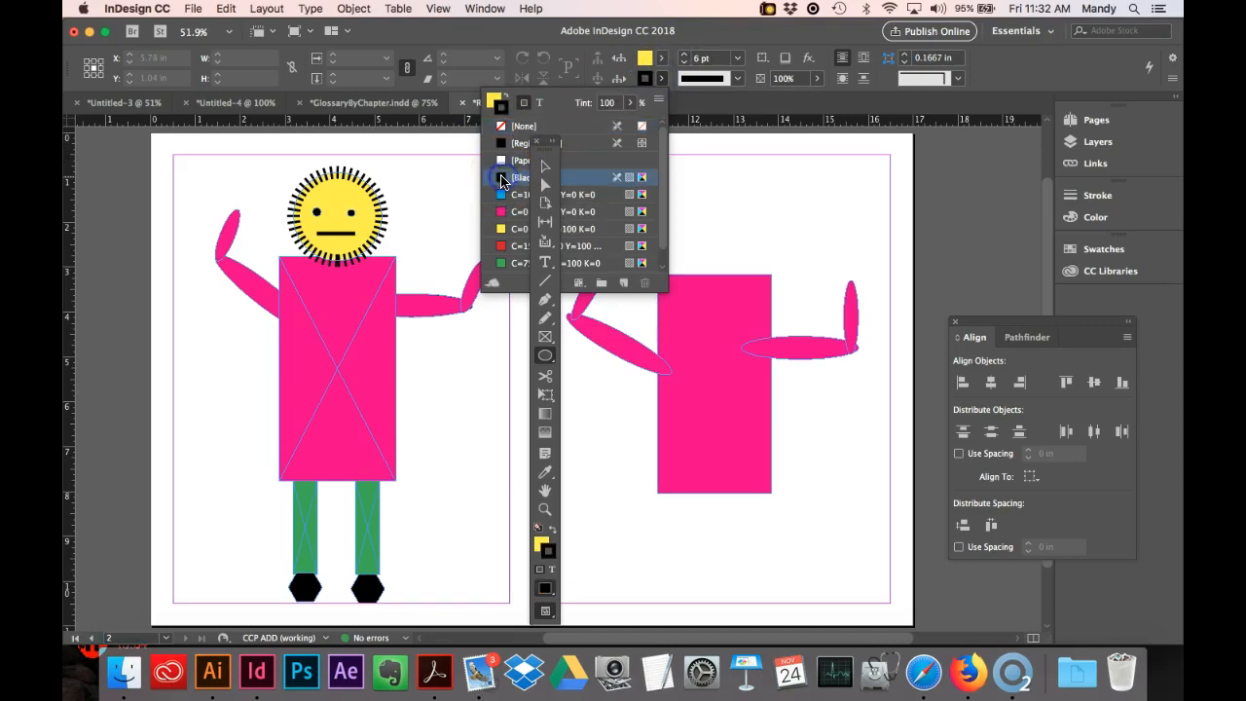
{"action": "left_click", "coordinate": [740, 82]}
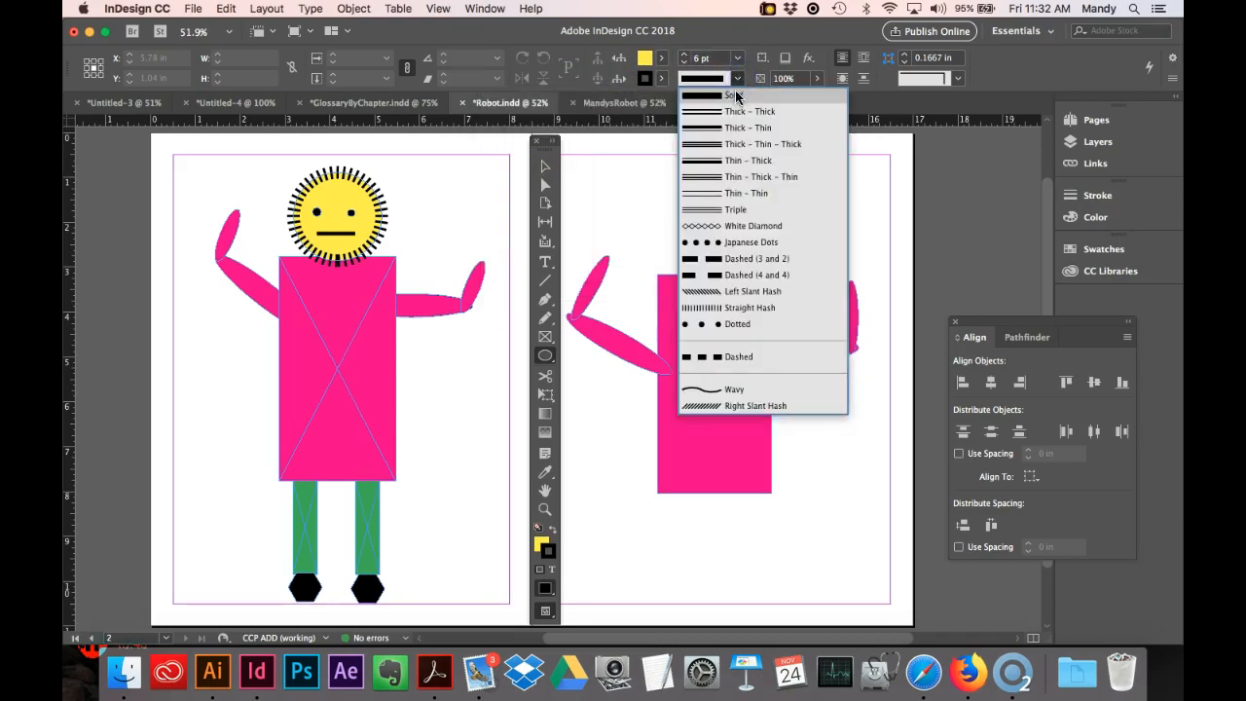
{"action": "left_click", "coordinate": [713, 261]}
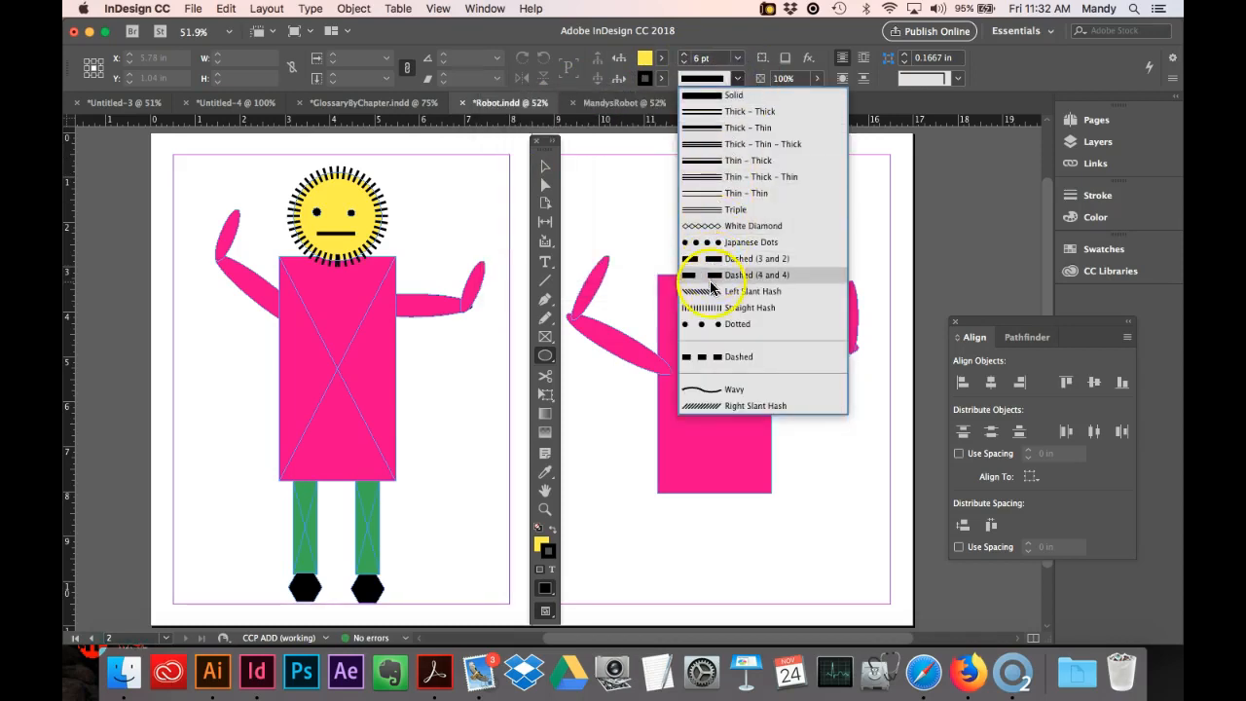
{"action": "left_click", "coordinate": [708, 295]}
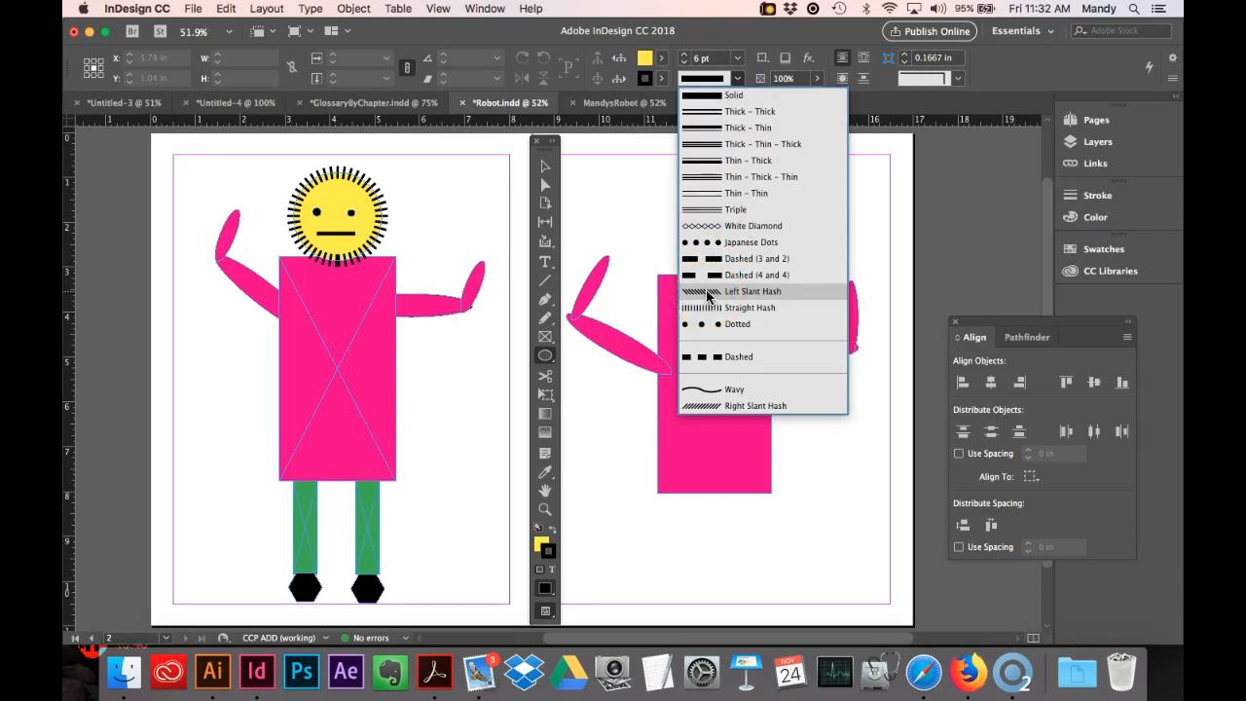
{"action": "left_click", "coordinate": [708, 292]}
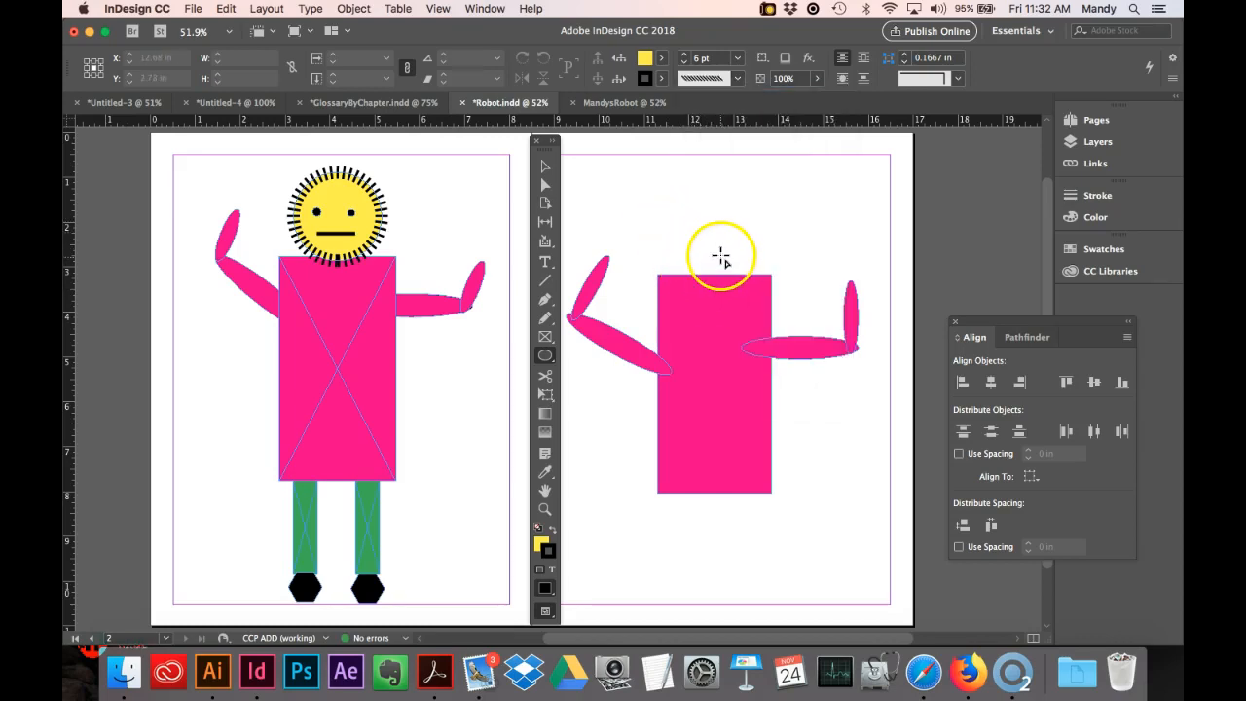
Draw a circular head about 2.35 in in diameter and move it to sit centred on the body's top edge.
{"action": "left_click_drag", "start_coordinate": [714, 232], "coordinate": [854, 162]}
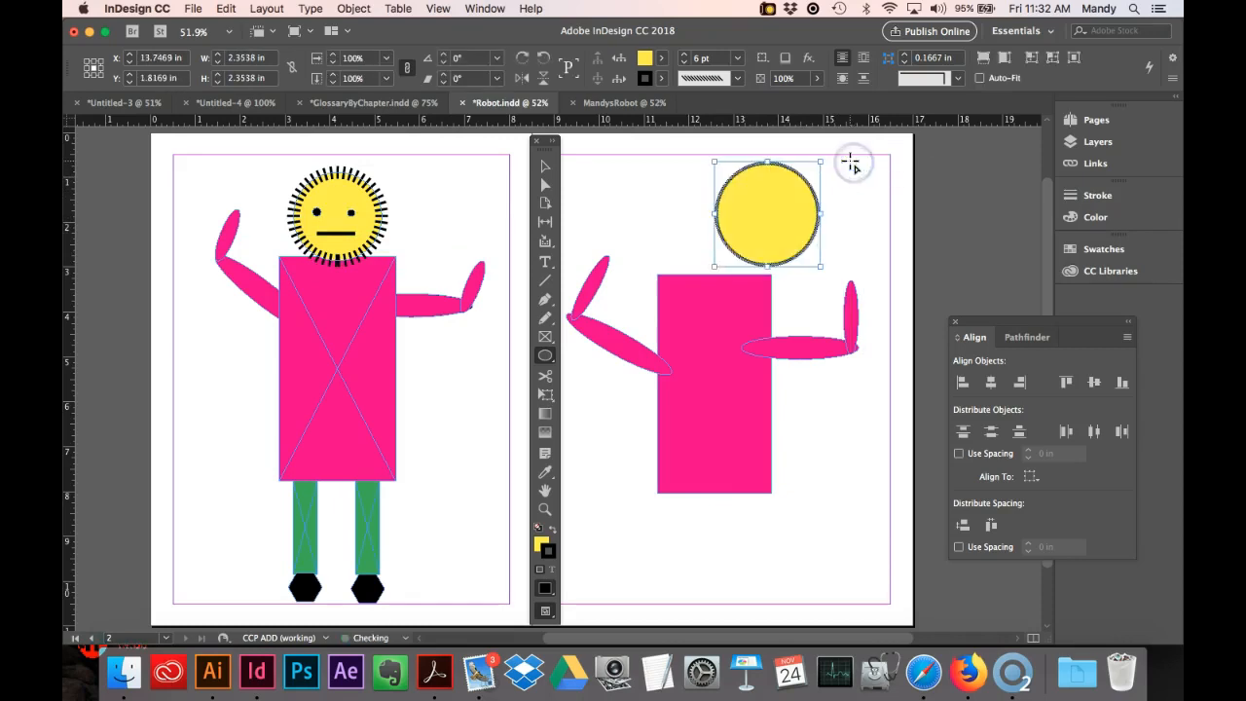
{"action": "left_click", "coordinate": [545, 166]}
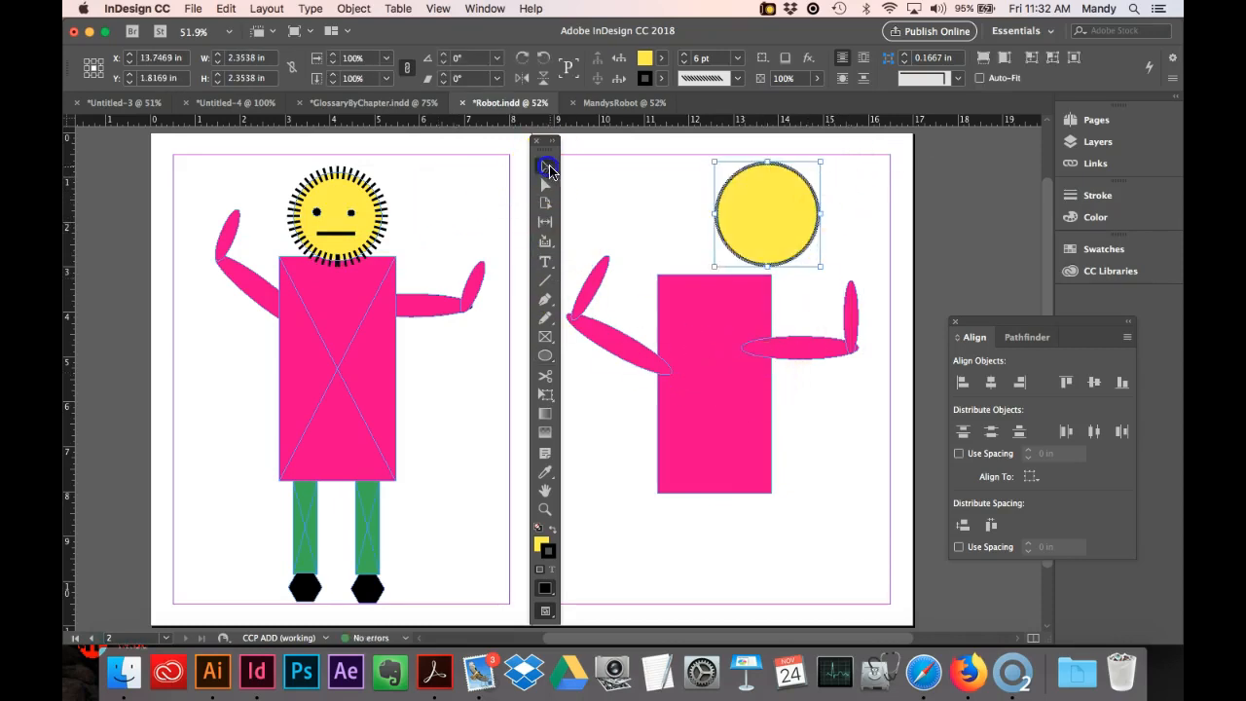
{"action": "left_click_drag", "start_coordinate": [752, 189], "coordinate": [701, 209]}
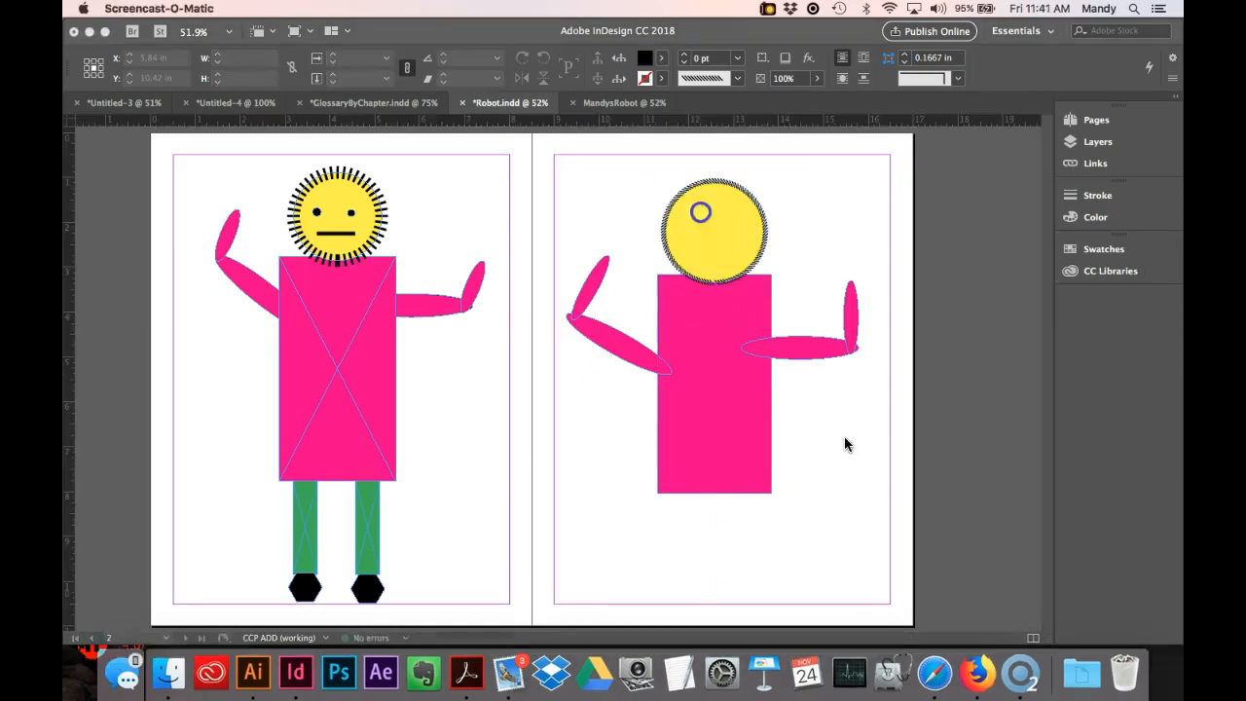
Set the stroke weight of the robot's head circle to 10 pt.
{"action": "left_click", "coordinate": [845, 444]}
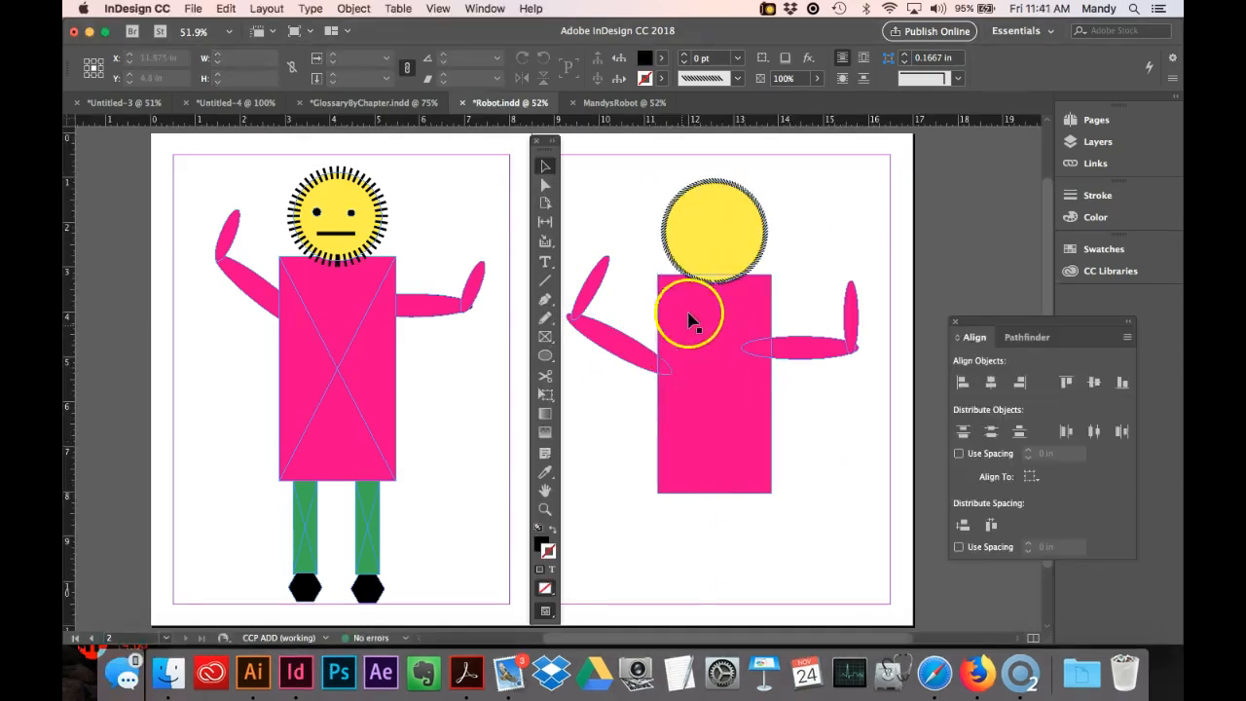
{"action": "left_click", "coordinate": [706, 284]}
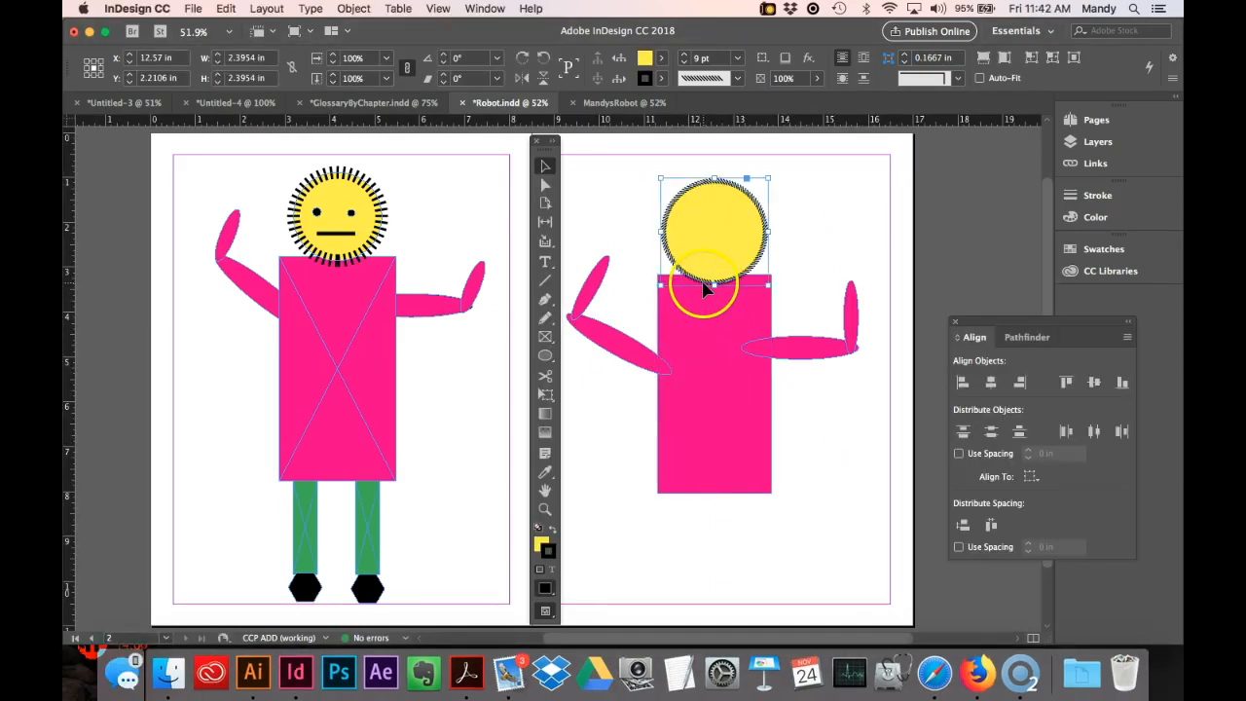
{"action": "left_click", "coordinate": [740, 58]}
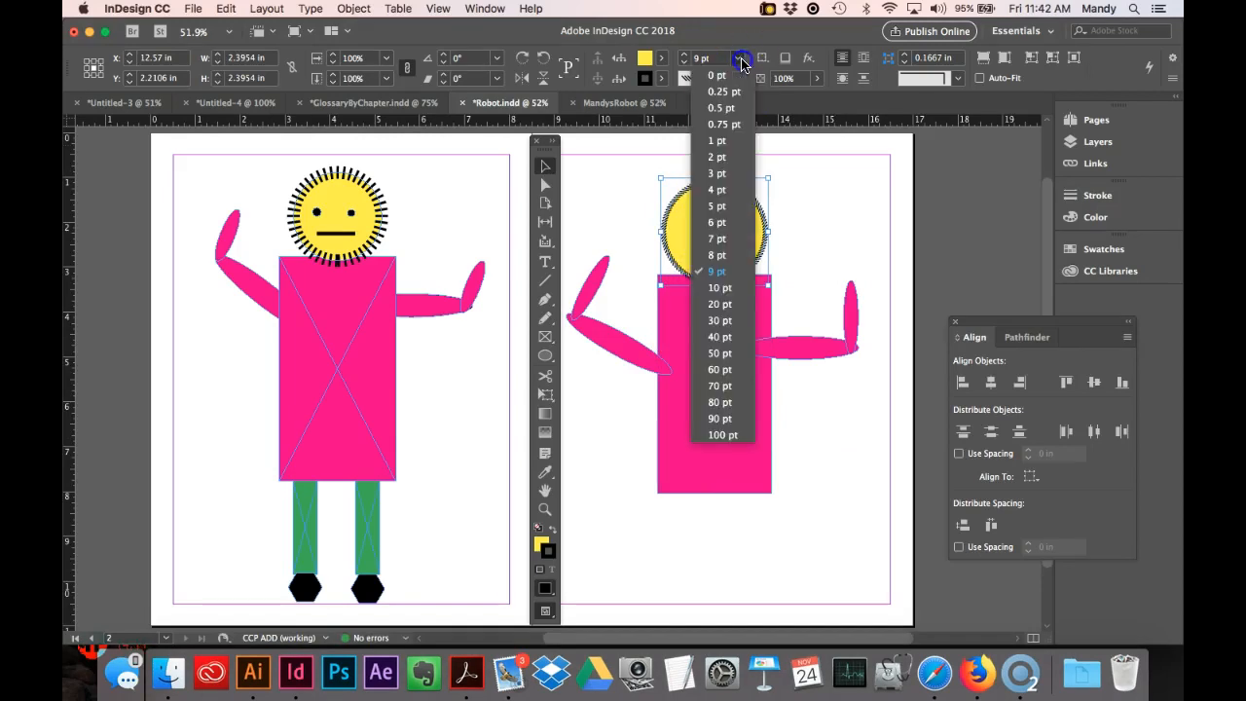
{"action": "left_click", "coordinate": [719, 292]}
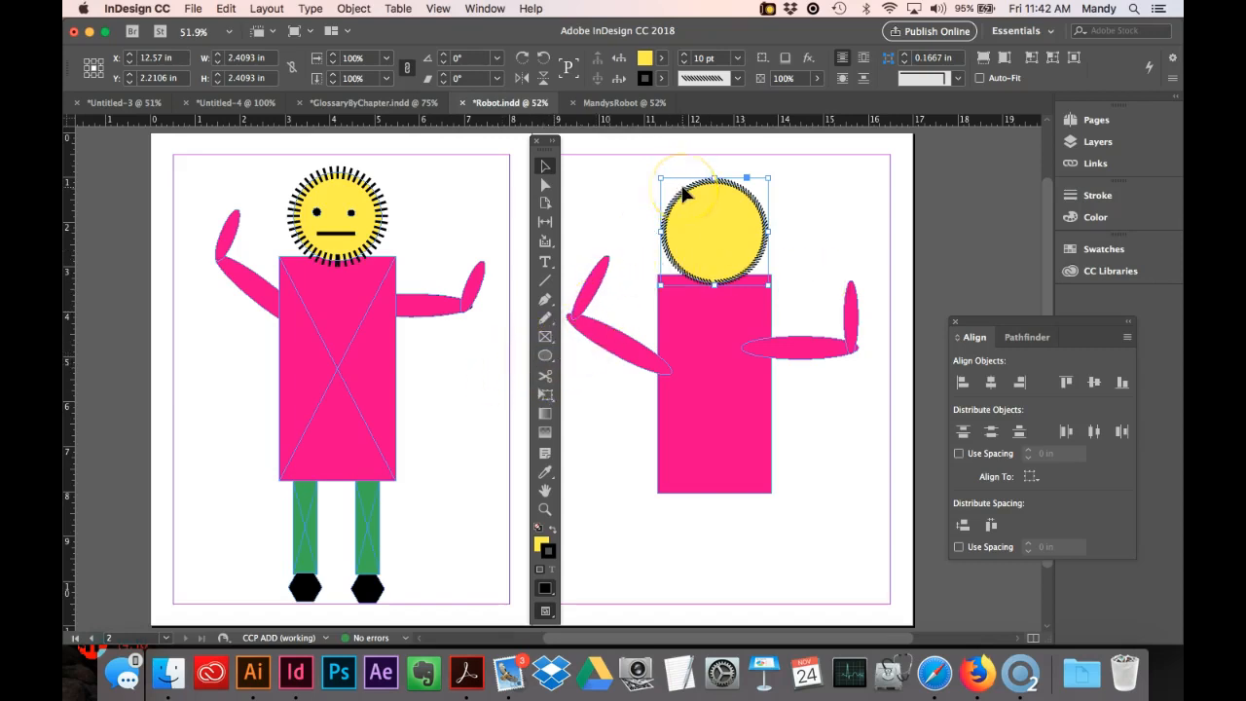
Try filling the selected head circle with Black, and undo the fill.
{"action": "left_click", "coordinate": [661, 60]}
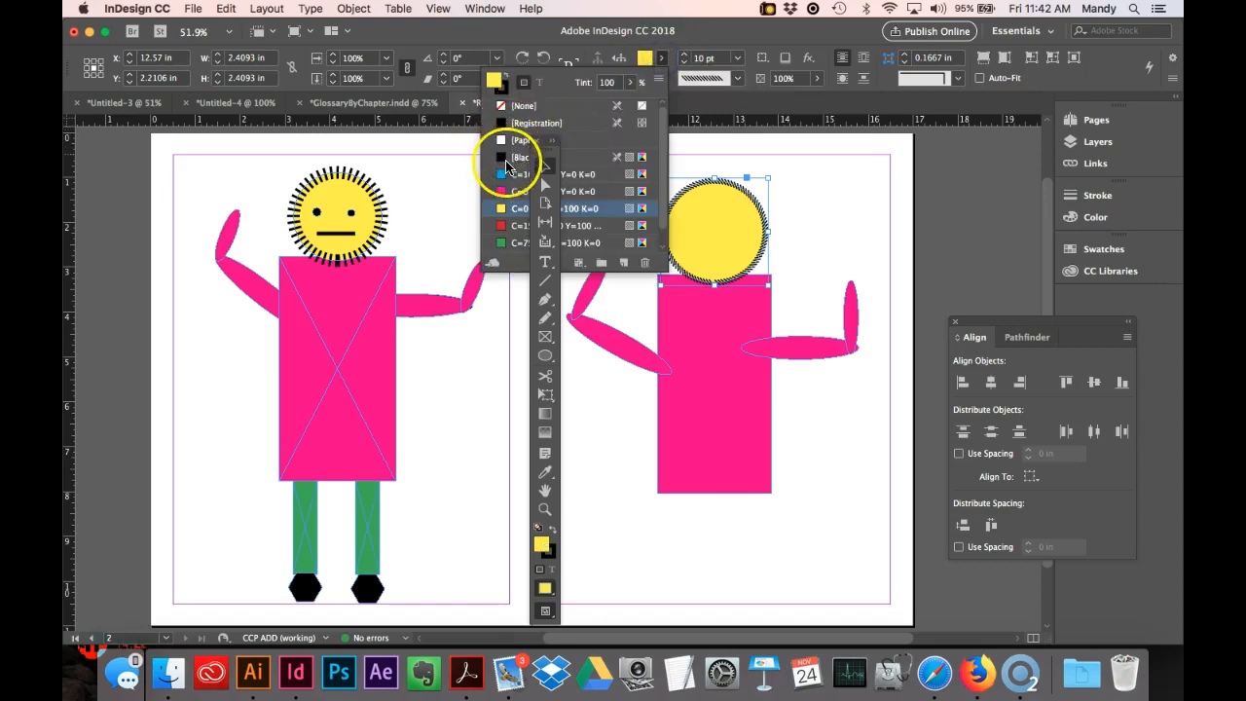
{"action": "left_click", "coordinate": [506, 157]}
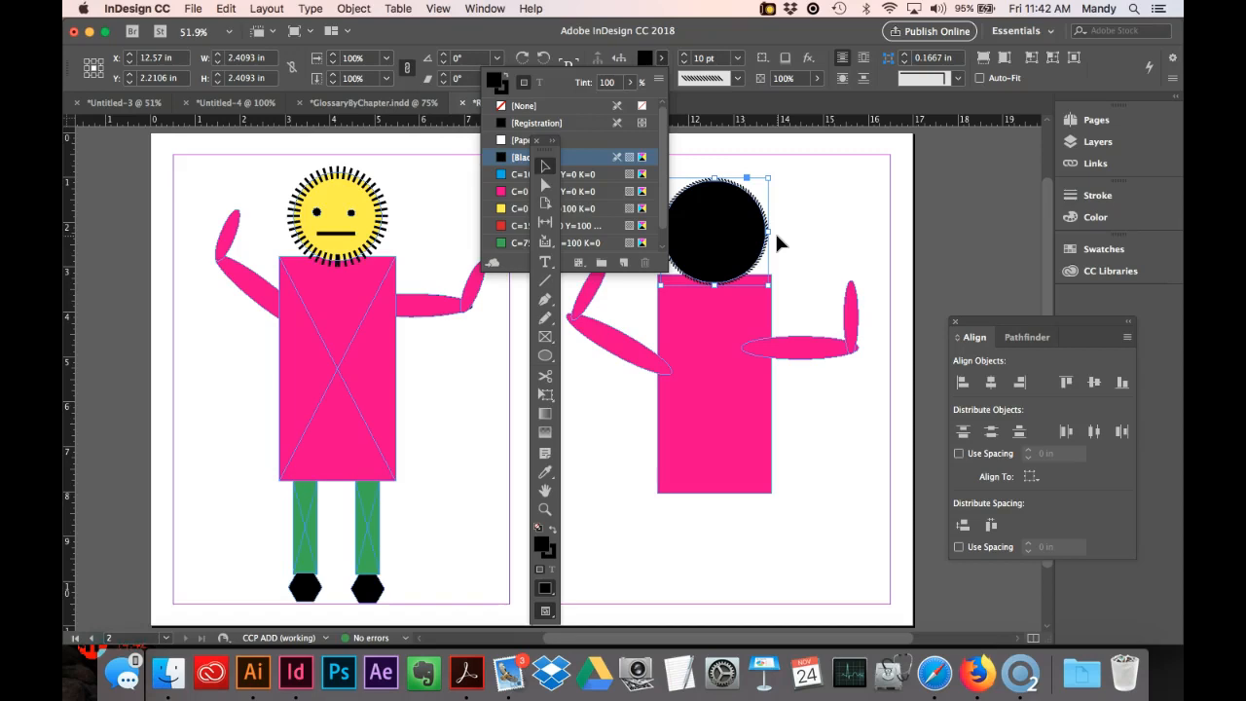
{"action": "left_click", "coordinate": [751, 206]}
{"action": "left_click", "coordinate": [825, 207]}
{"action": "key", "text": "super+z"}
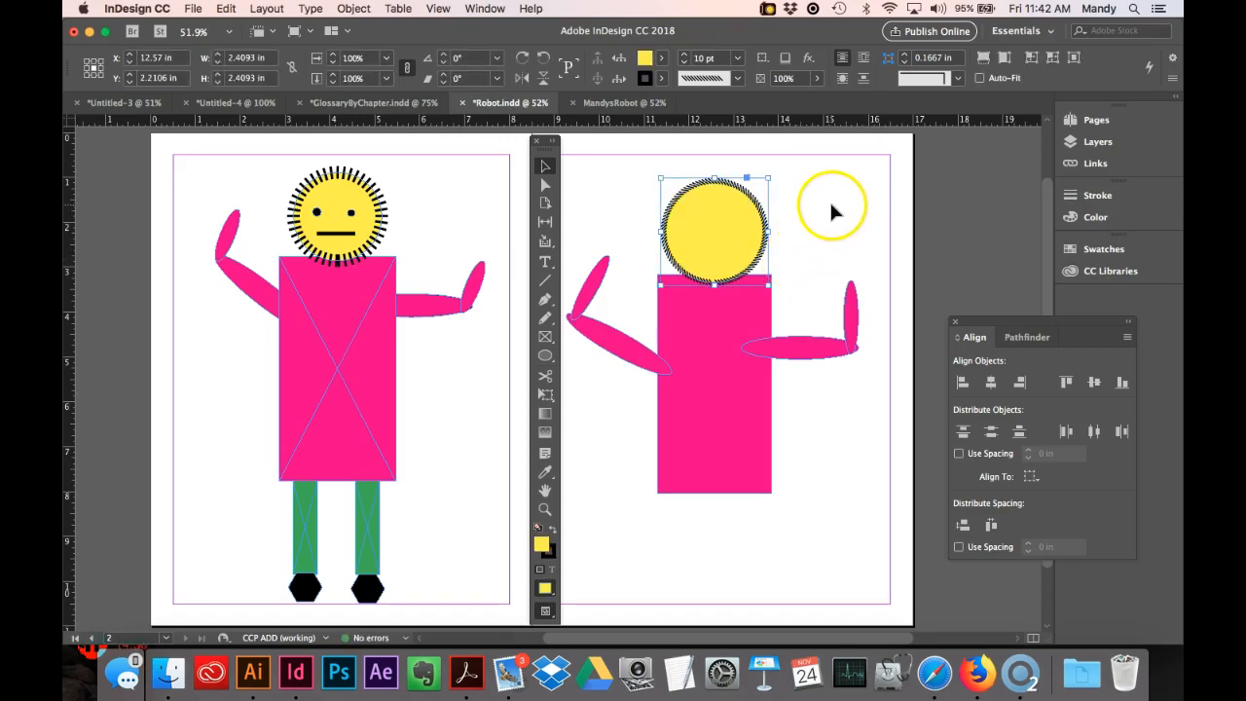
With nothing selected, draw two small black ellipses as eyes on the head, the right one about 0.18 by 0.15 in.
{"action": "left_click", "coordinate": [830, 199]}
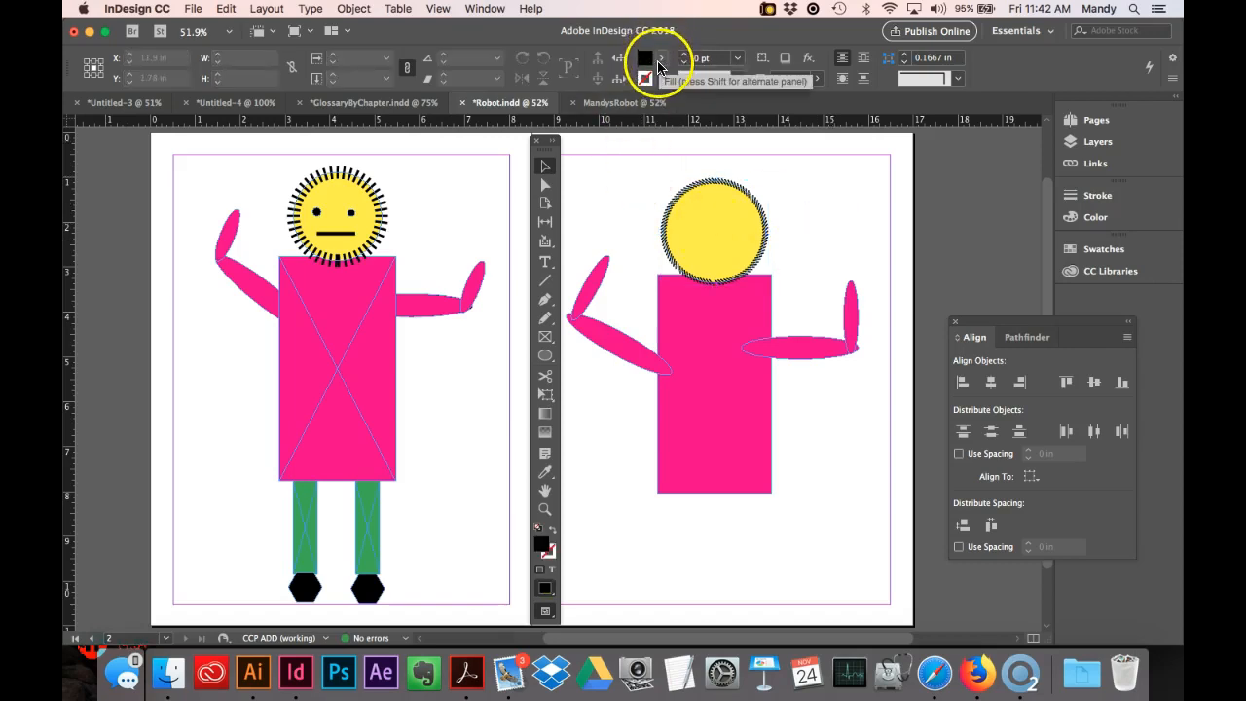
{"action": "left_click_drag", "start_coordinate": [646, 65], "coordinate": [666, 235]}
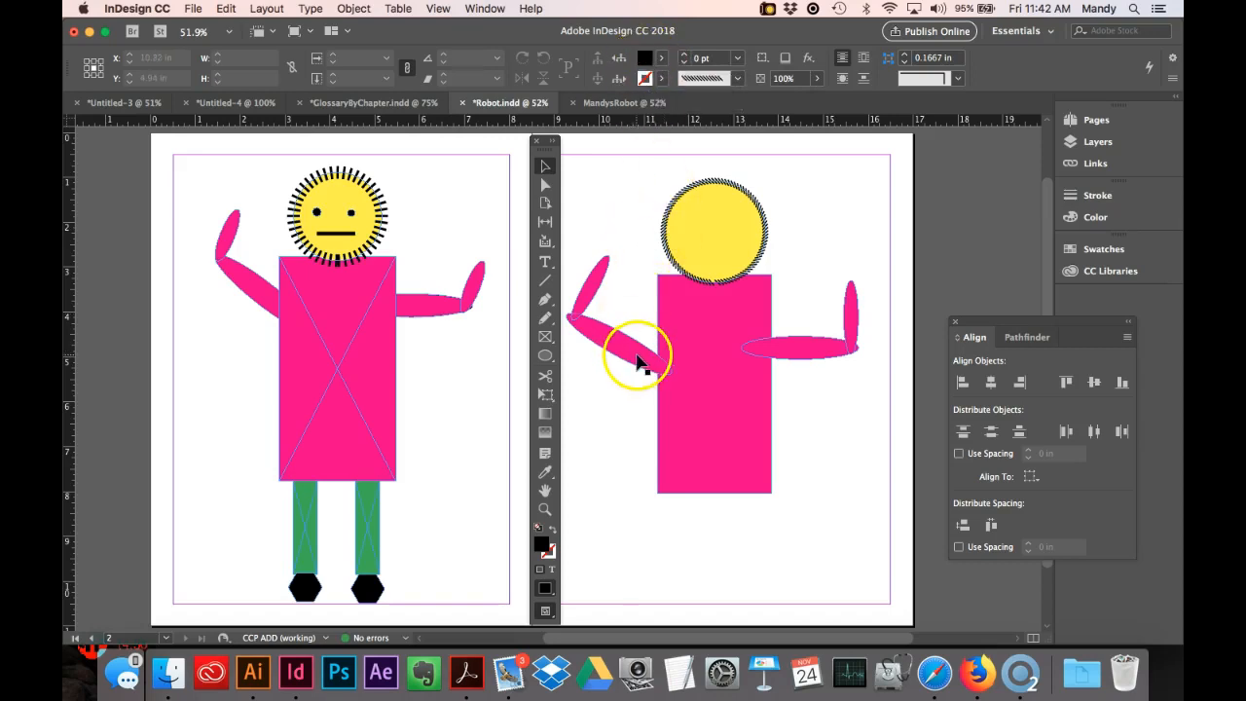
{"action": "key", "text": "l"}
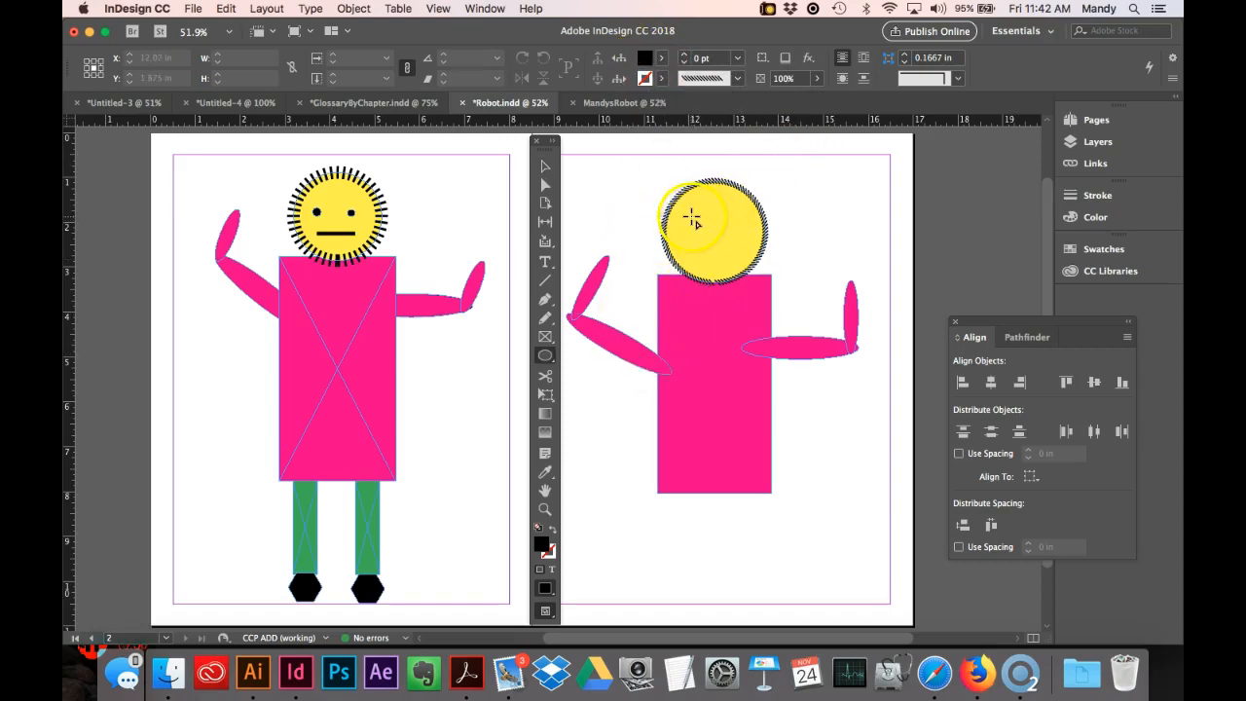
{"action": "left_click_drag", "start_coordinate": [693, 215], "coordinate": [736, 220]}
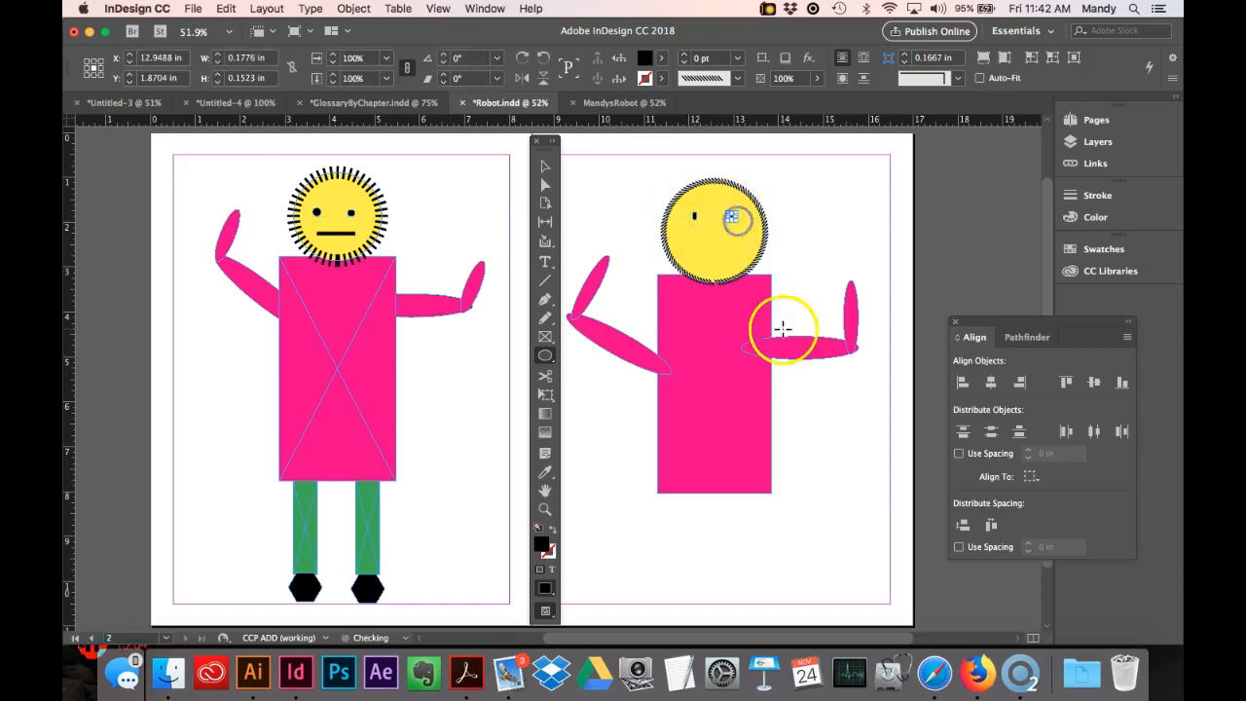
{"action": "left_click", "coordinate": [545, 167]}
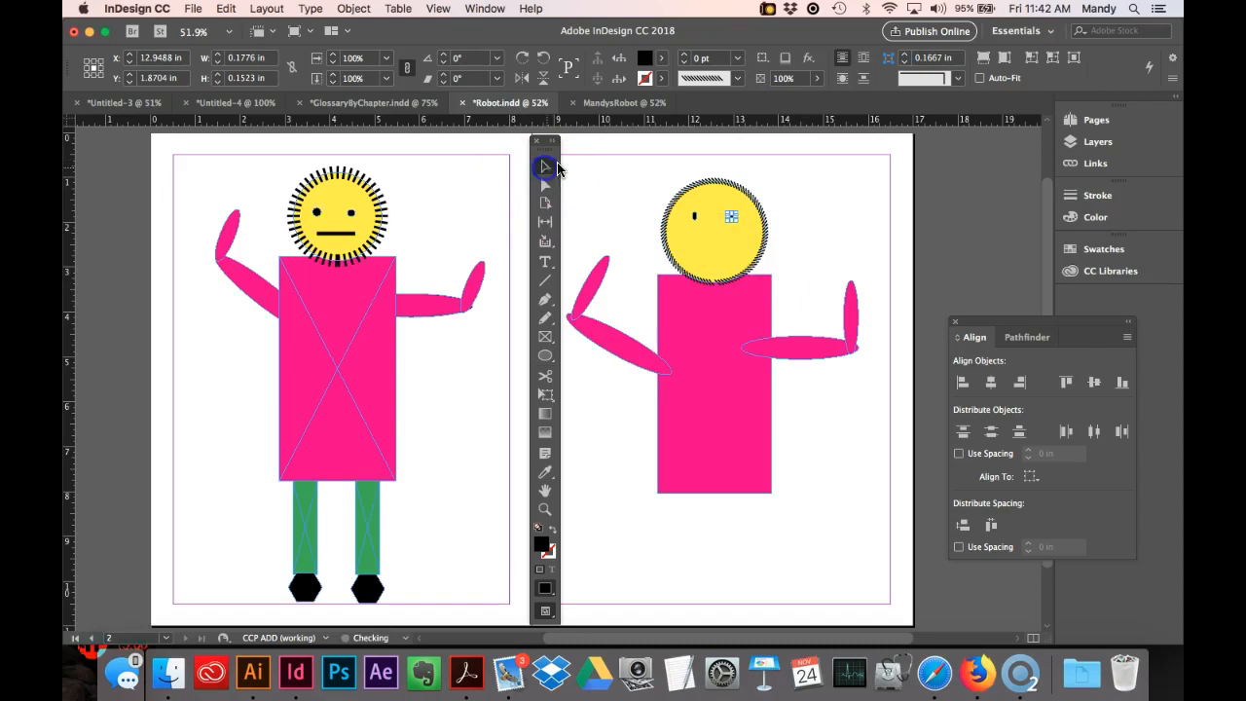
{"action": "left_click", "coordinate": [845, 224]}
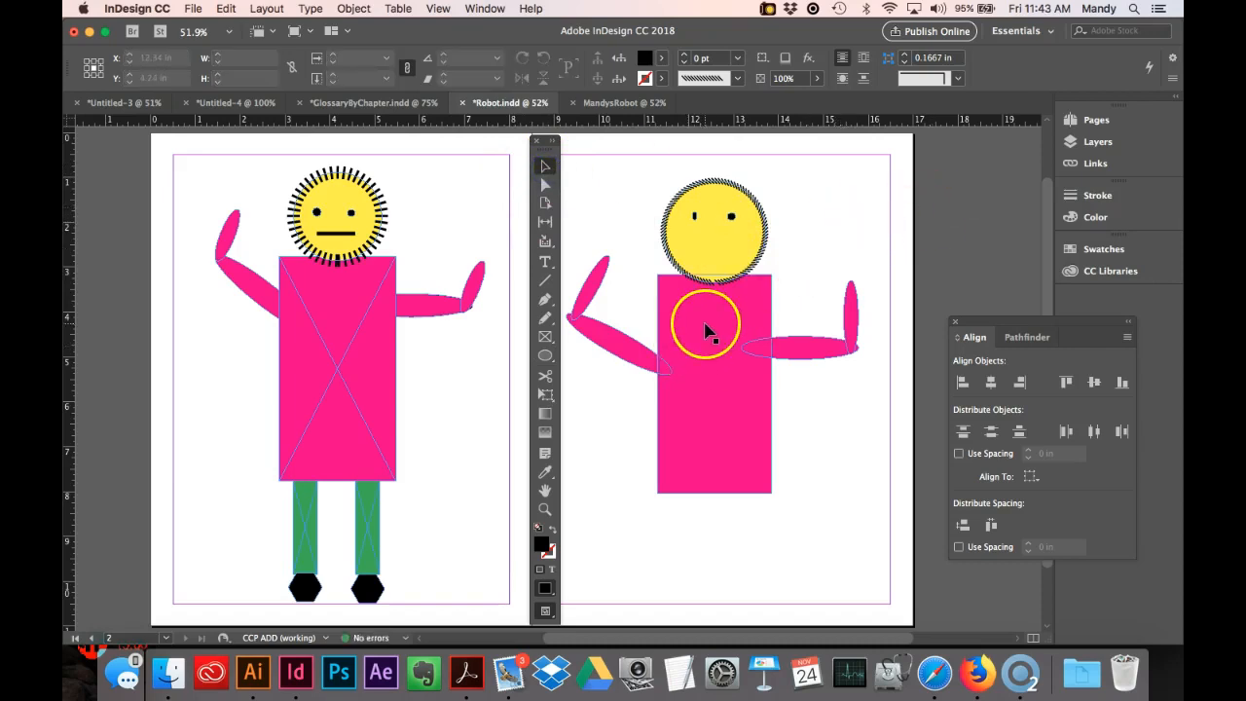
Draw a horizontal mouth line about 0.96 in long below the eyes on the head, and select it.
{"action": "left_click", "coordinate": [547, 281]}
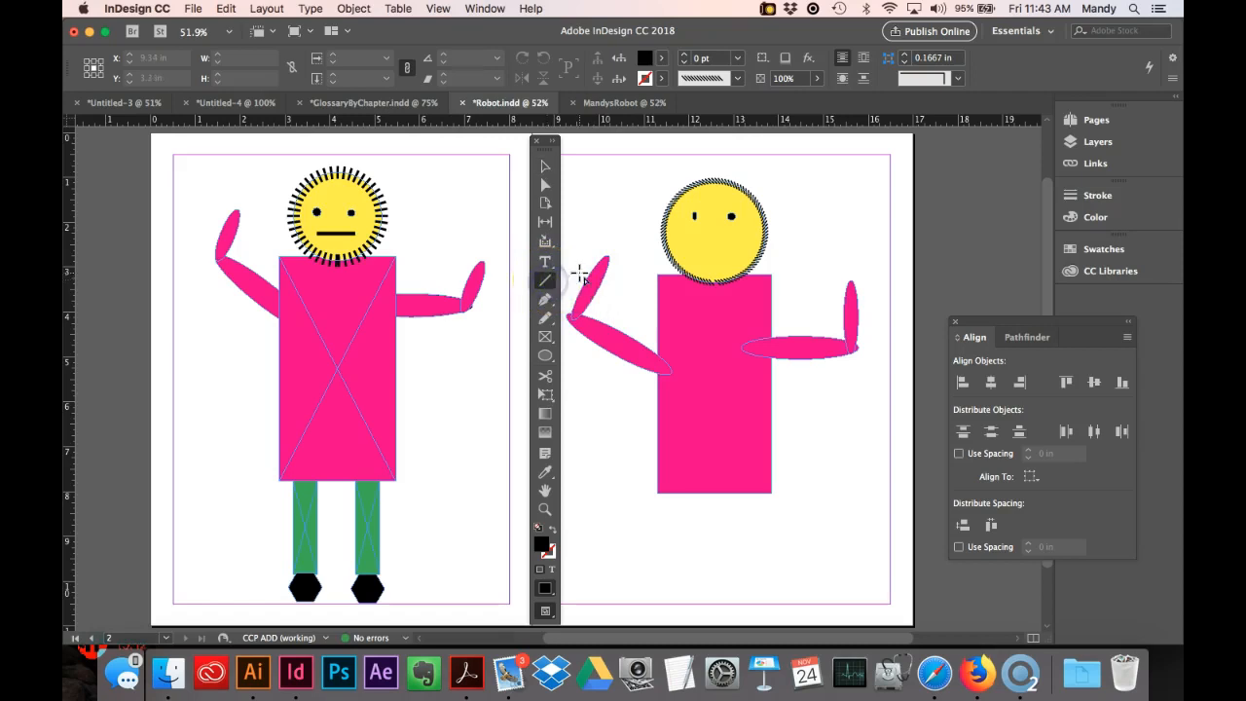
{"action": "left_click_drag", "start_coordinate": [691, 252], "coordinate": [738, 251]}
{"action": "left_click", "coordinate": [542, 167]}
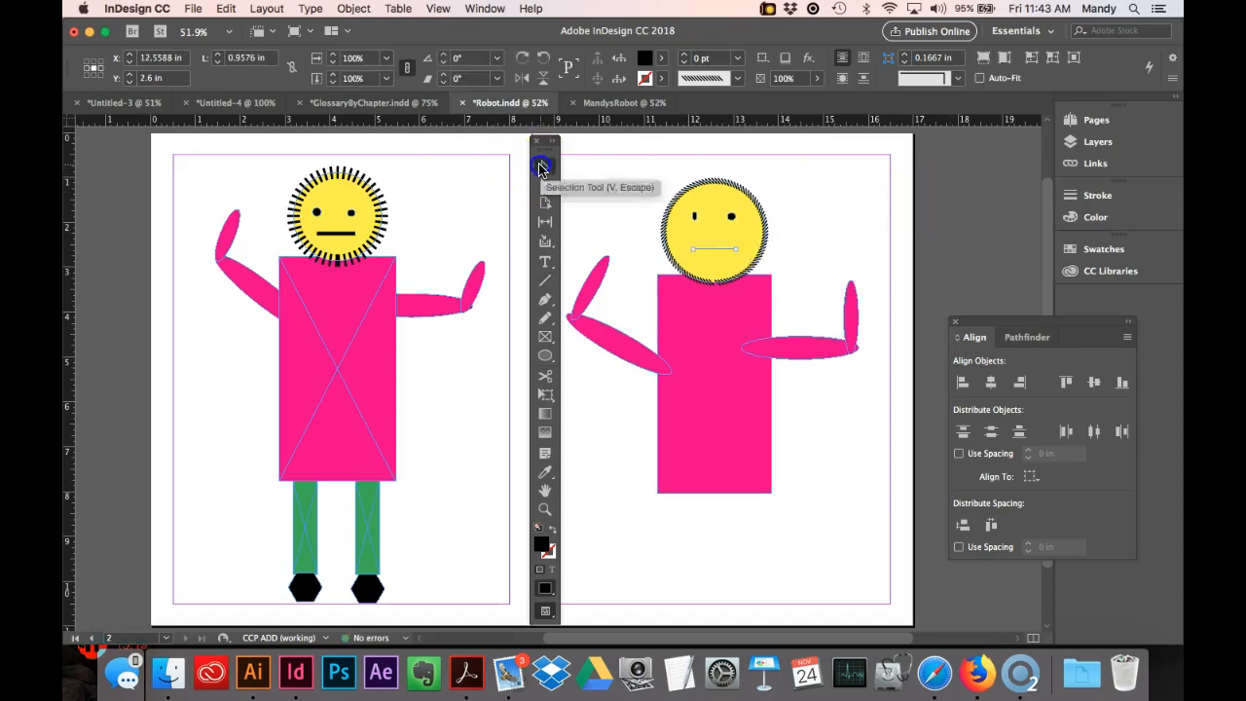
{"action": "left_click", "coordinate": [638, 183]}
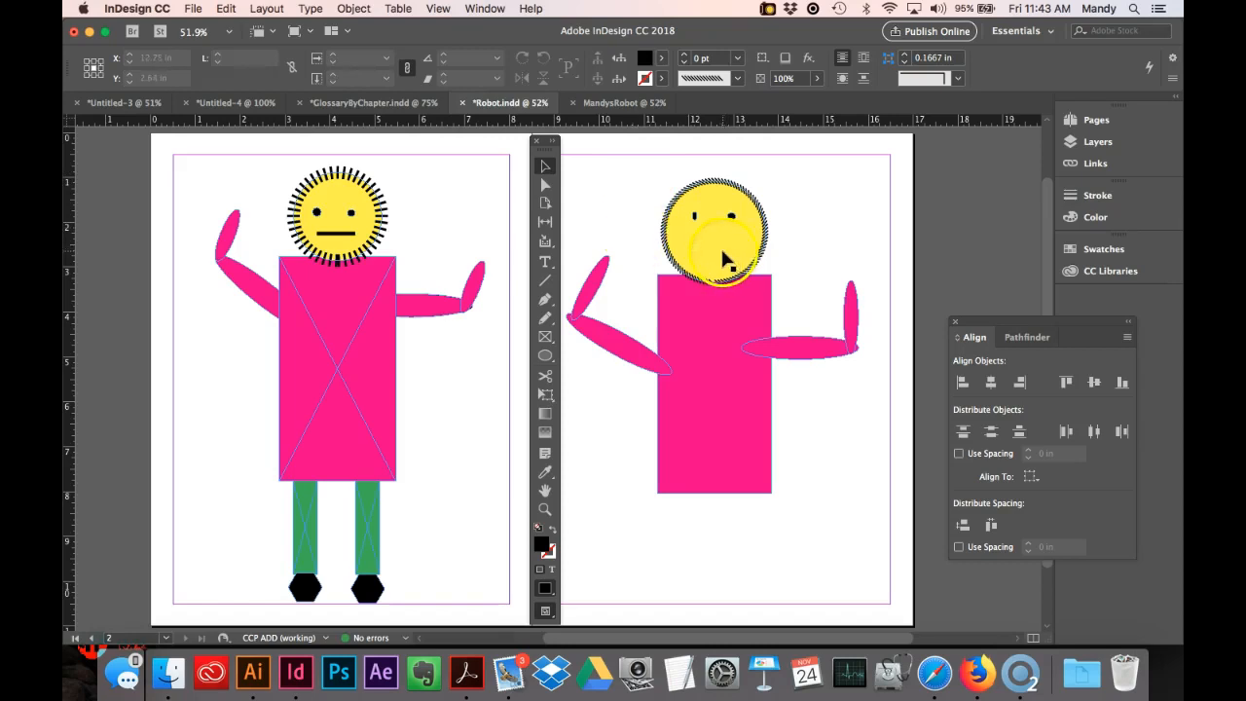
{"action": "mouse_move", "coordinate": [721, 241]}
{"action": "left_mouse_down"}
{"action": "mouse_move", "coordinate": [718, 264]}
{"action": "mouse_move", "coordinate": [713, 246]}
{"action": "mouse_move", "coordinate": [723, 256]}
{"action": "left_mouse_up"}
{"action": "left_click_drag", "start_coordinate": [725, 252], "coordinate": [725, 251]}
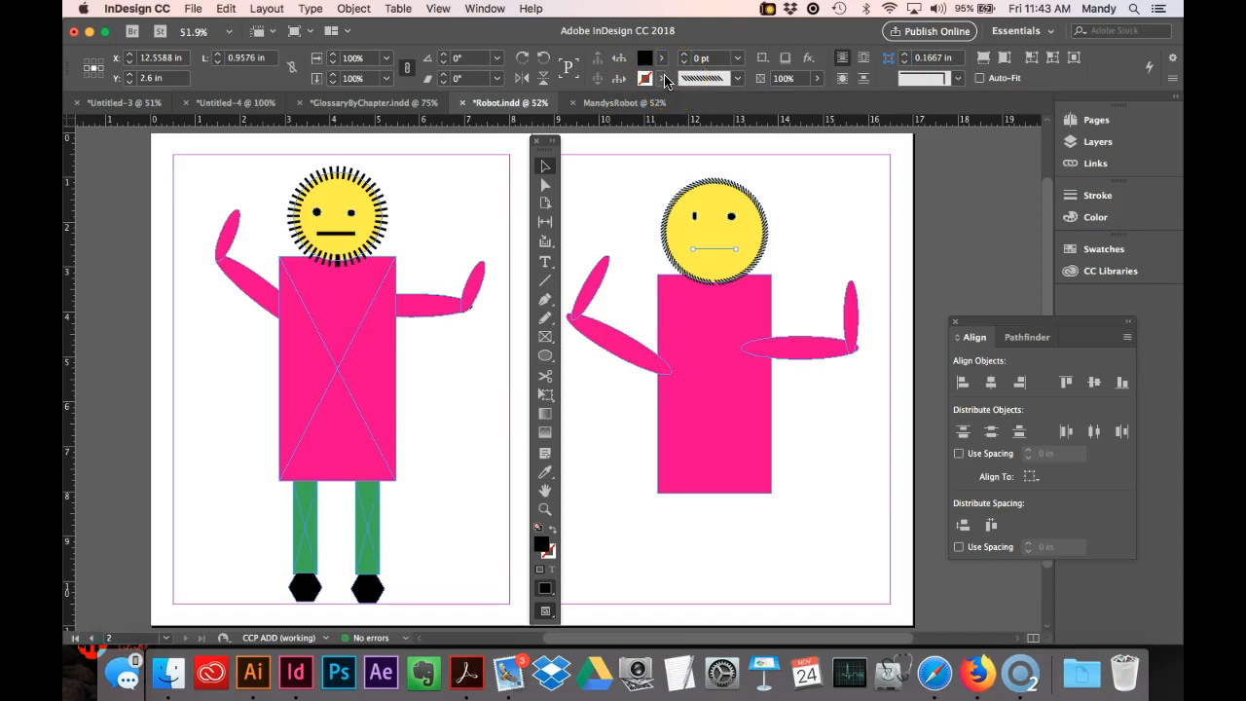
Give the mouth line a solid Black stroke with a weight of 3 pt, and deselect it.
{"action": "left_click", "coordinate": [665, 78]}
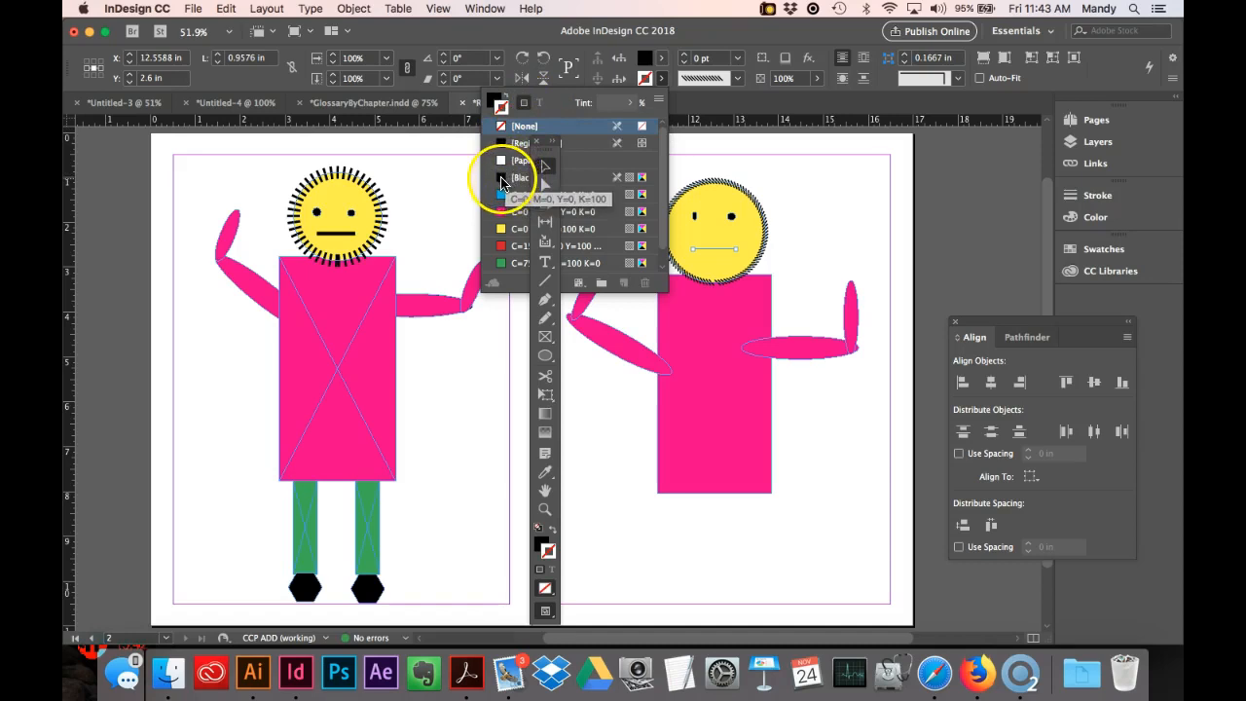
{"action": "left_click", "coordinate": [497, 180]}
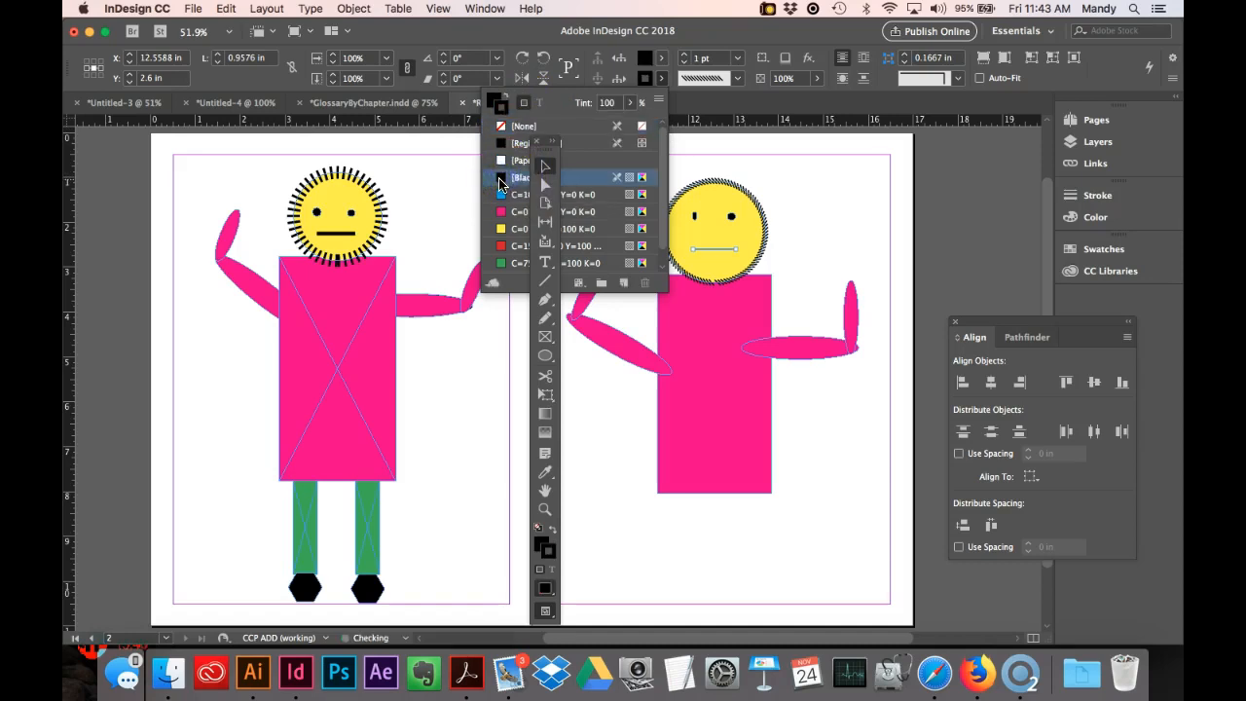
{"action": "left_click", "coordinate": [738, 60]}
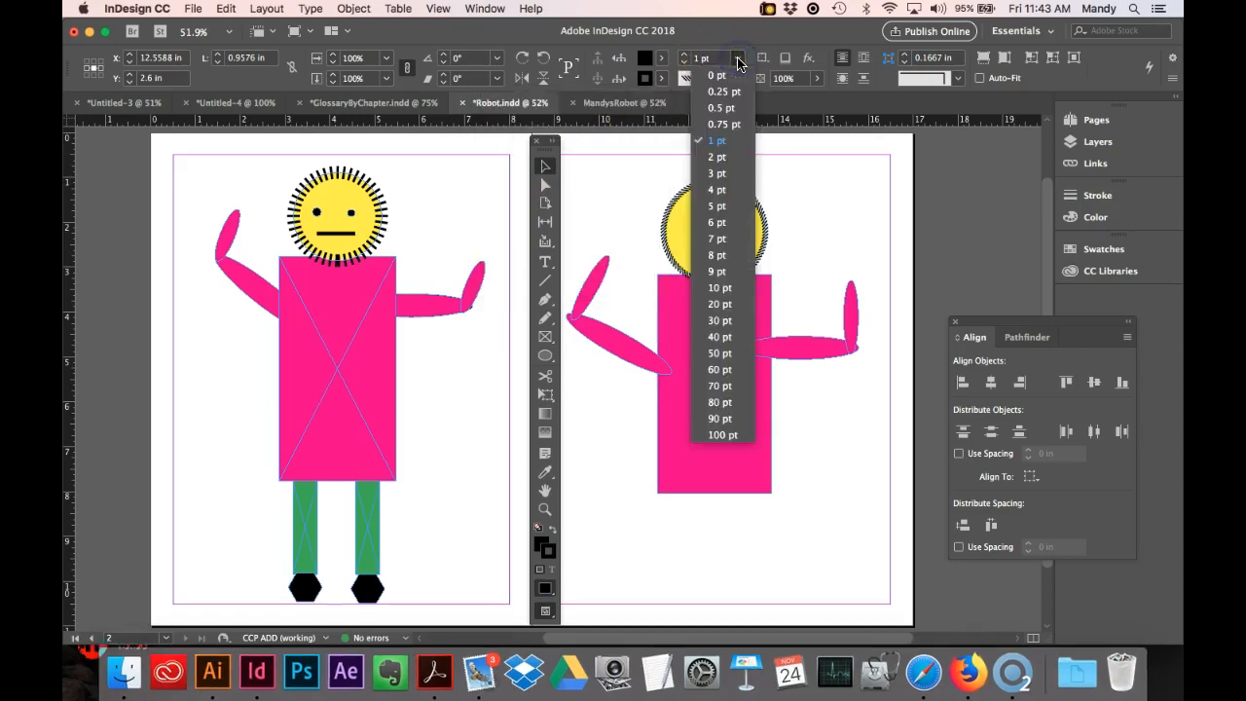
{"action": "left_click", "coordinate": [716, 173]}
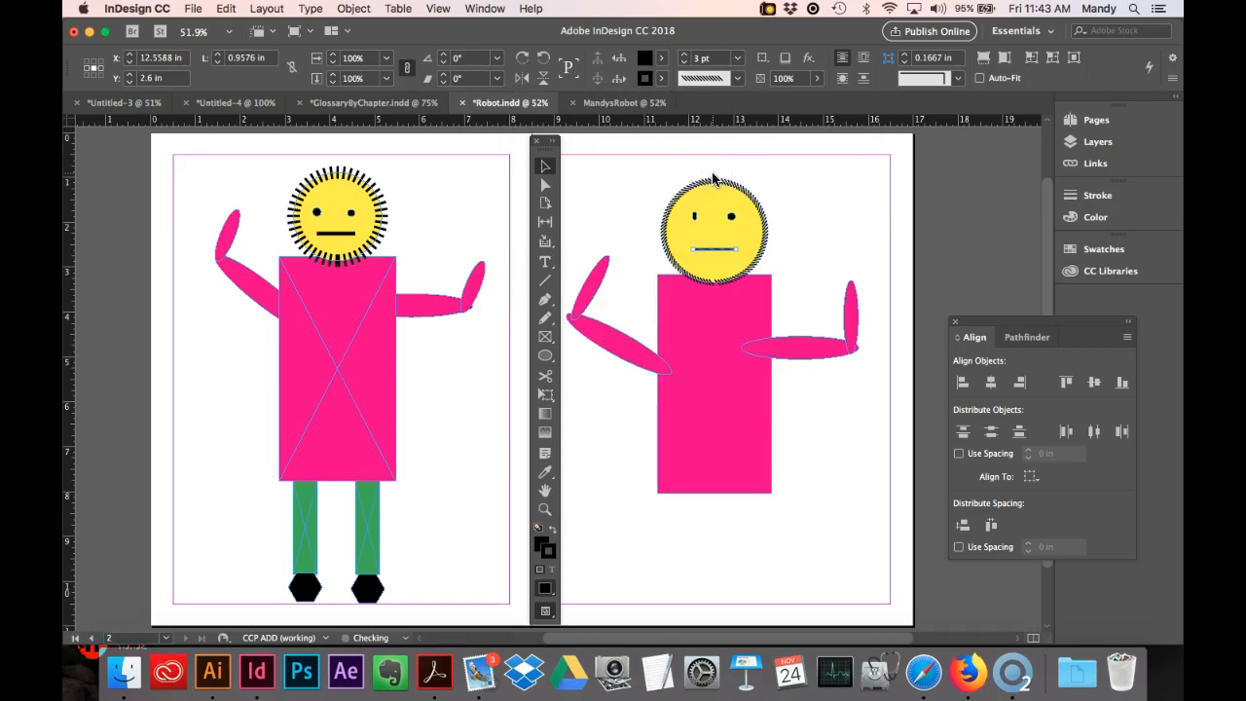
{"action": "left_click", "coordinate": [739, 78]}
{"action": "left_click", "coordinate": [717, 98]}
{"action": "left_click", "coordinate": [843, 245]}
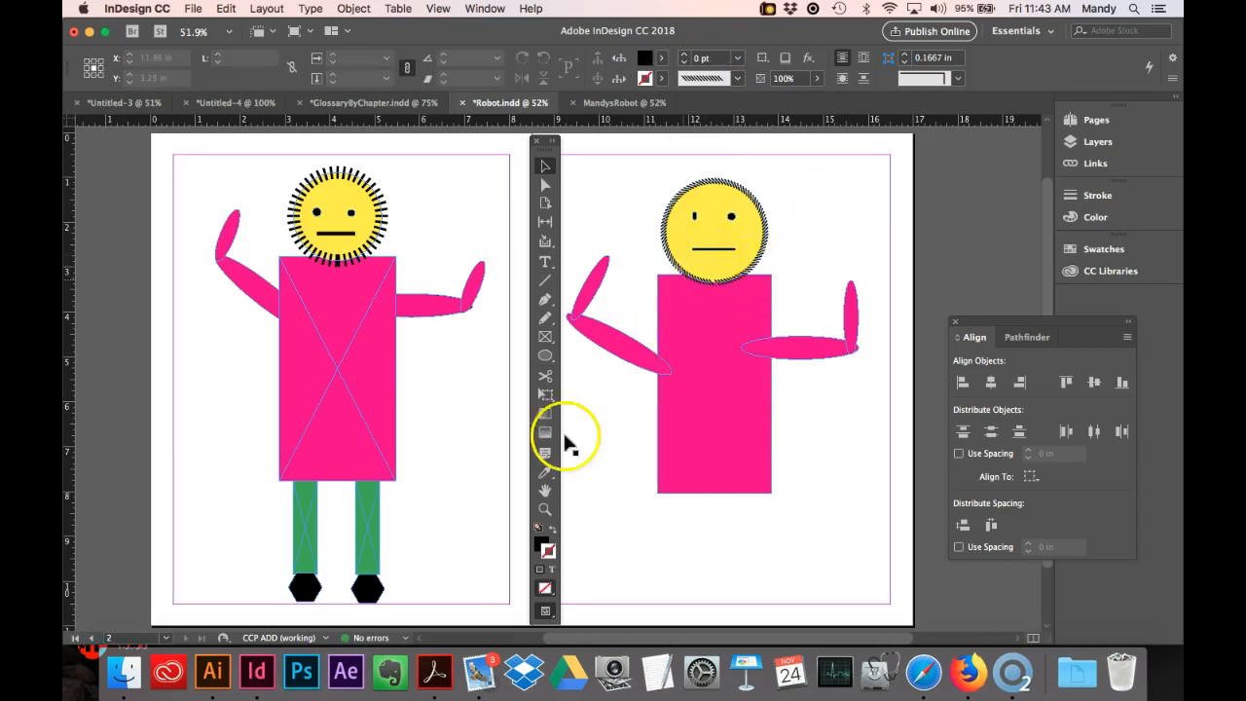
Draw a green rectangle with no stroke, about 0.85 by 1.8 in, as the left leg below the body.
{"action": "left_click", "coordinate": [545, 395]}
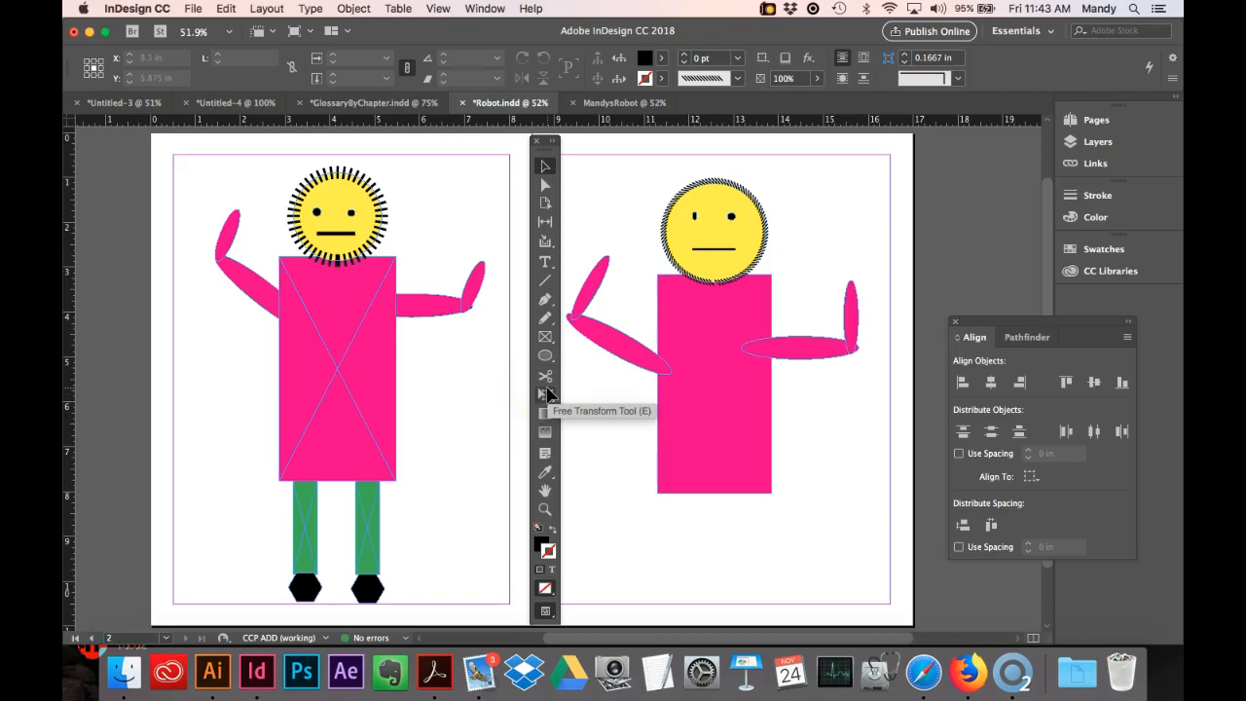
{"action": "left_click", "coordinate": [551, 359]}
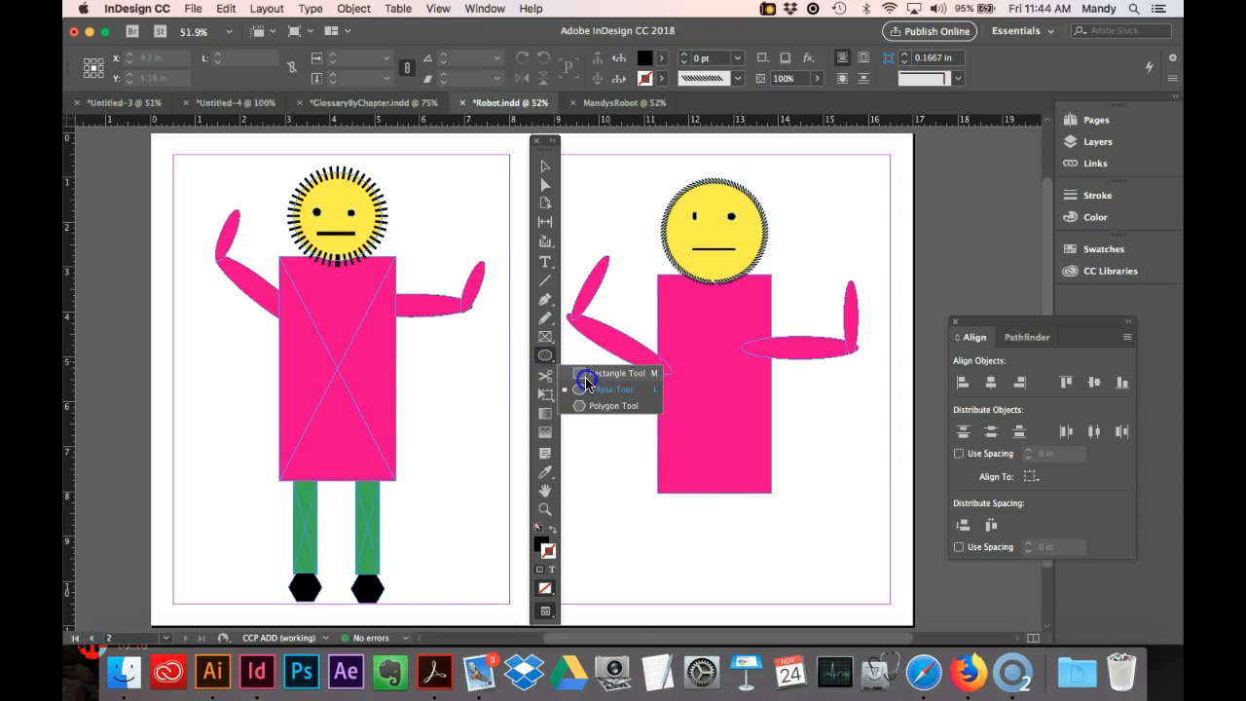
{"action": "left_click", "coordinate": [584, 375]}
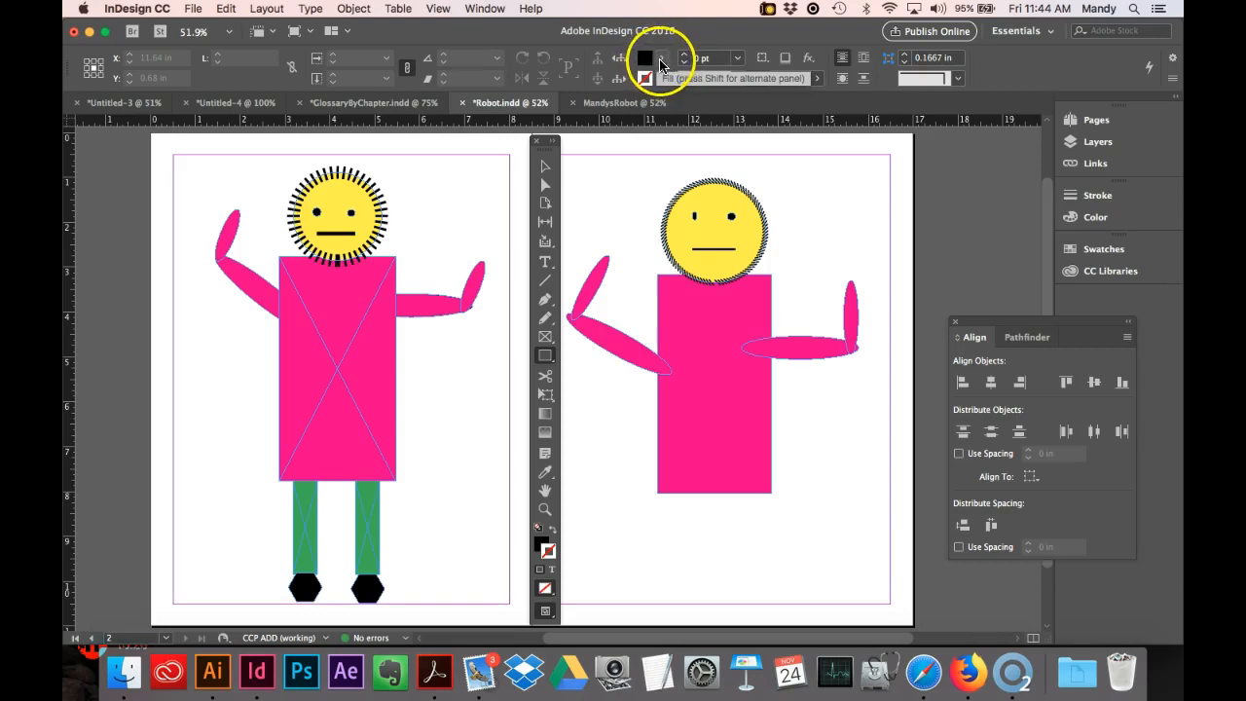
{"action": "left_click", "coordinate": [660, 65]}
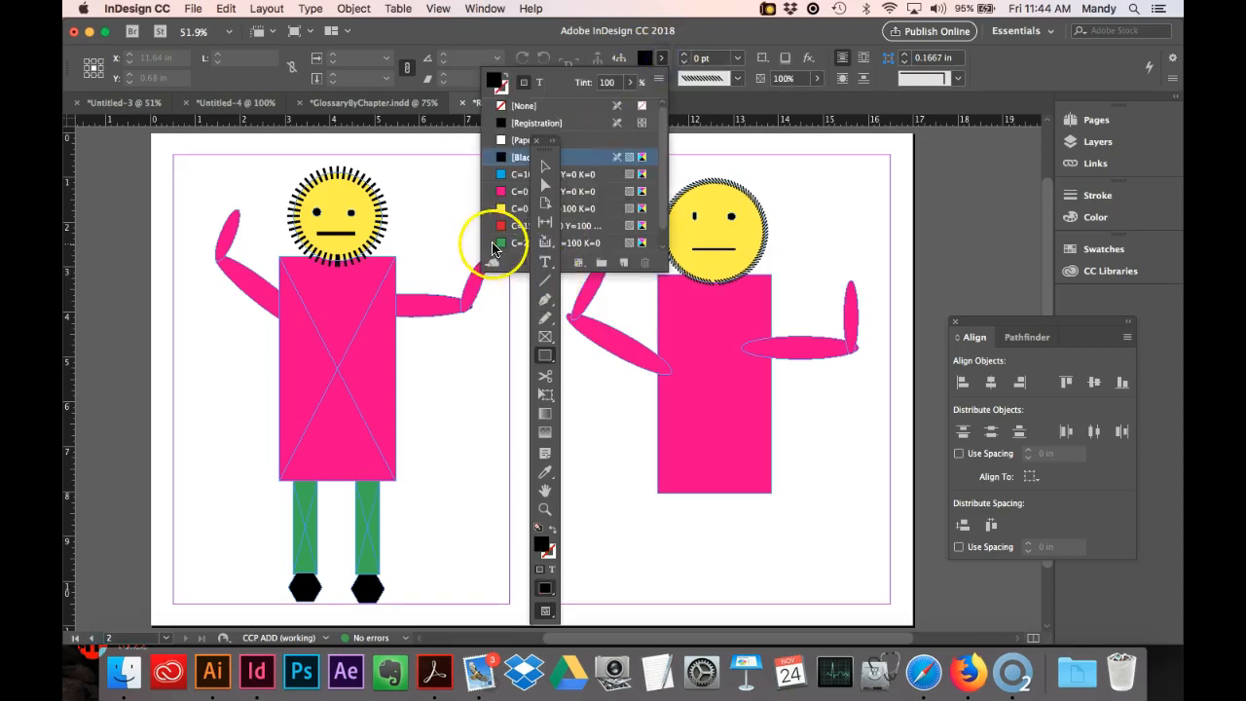
{"action": "left_click", "coordinate": [498, 244]}
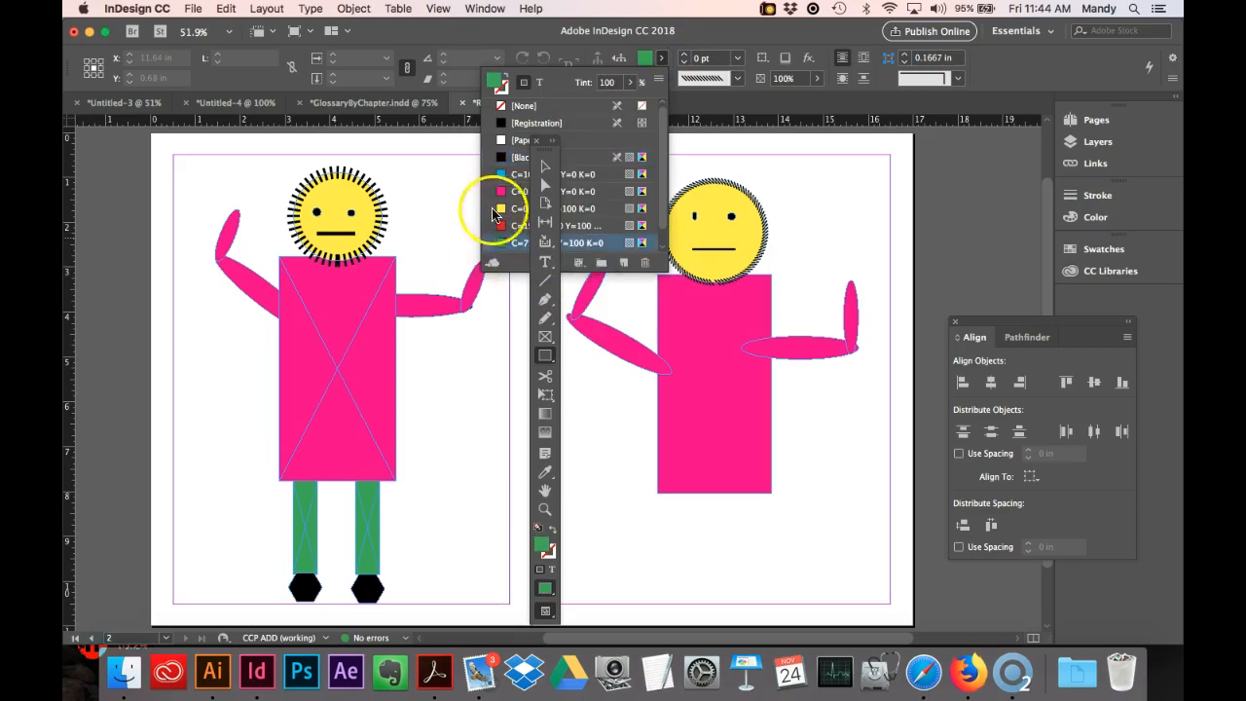
{"action": "left_click", "coordinate": [501, 94]}
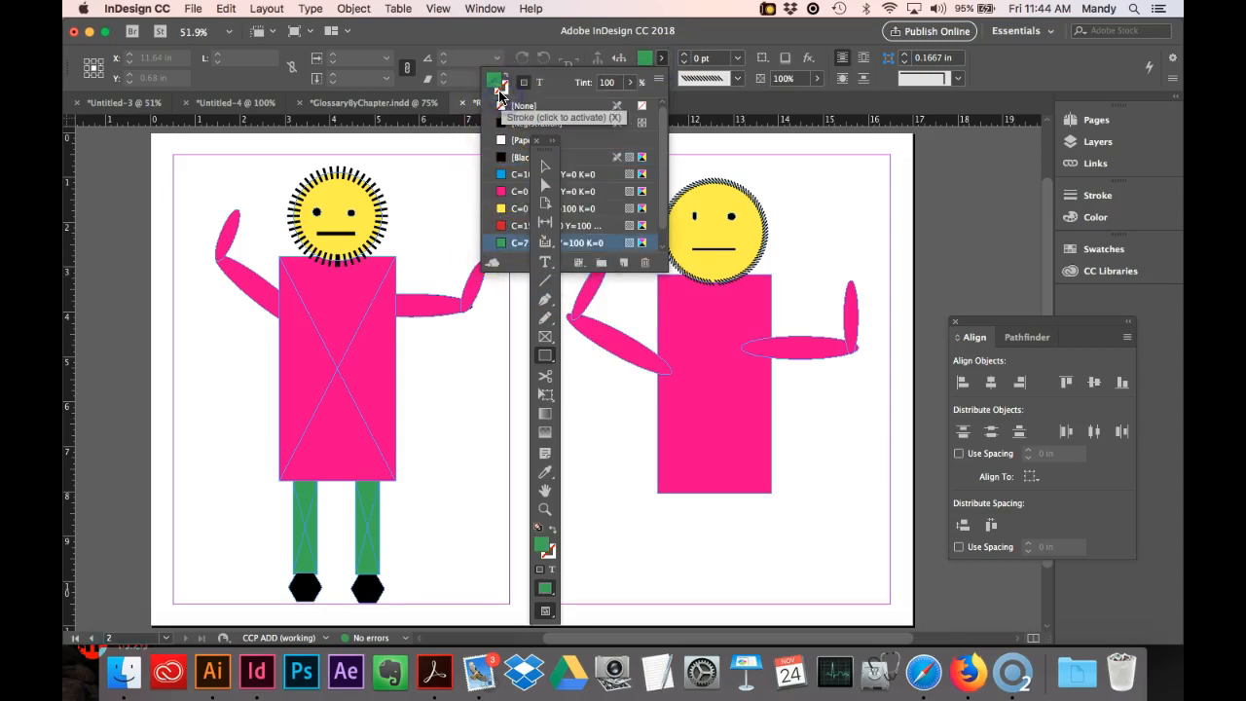
{"action": "left_click", "coordinate": [499, 91]}
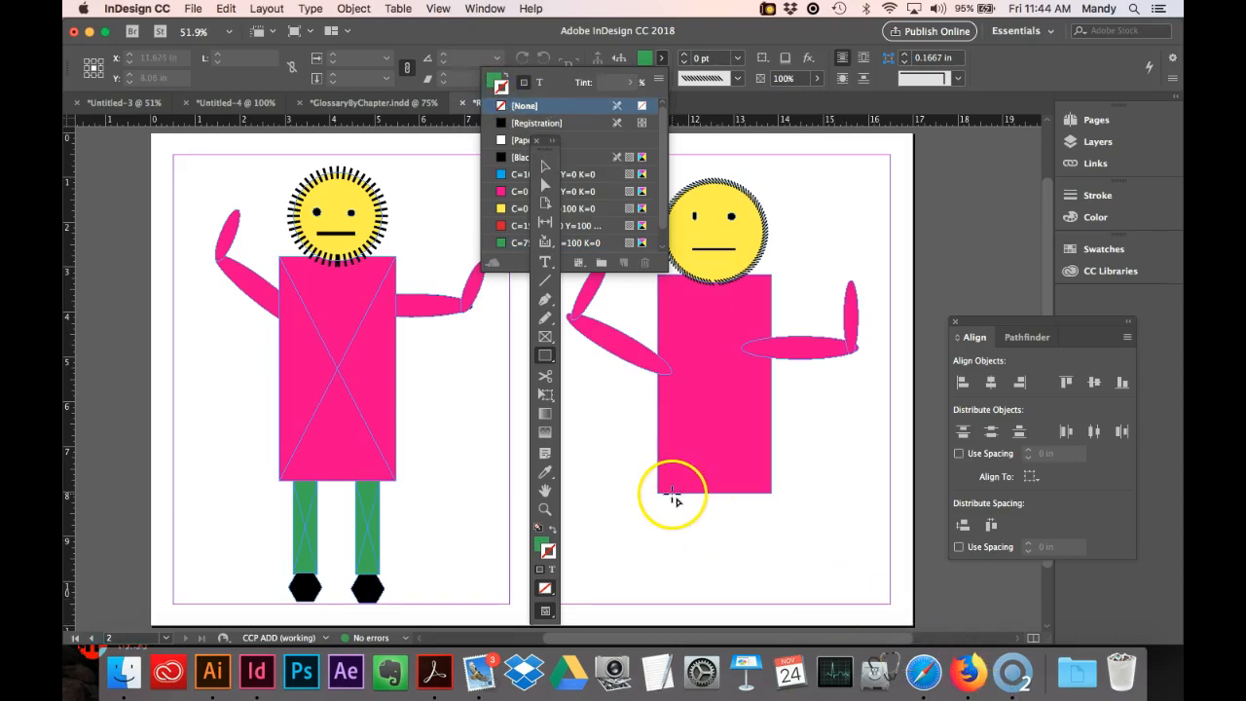
{"action": "left_click_drag", "start_coordinate": [672, 494], "coordinate": [708, 574]}
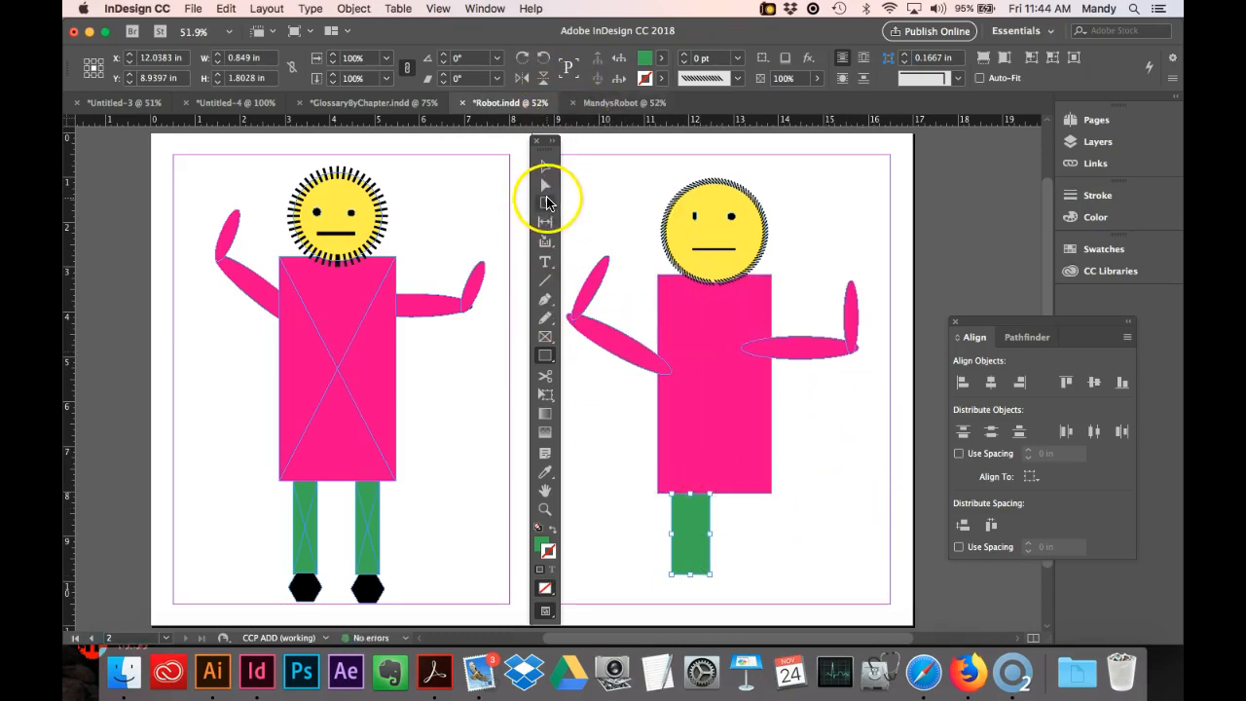
Duplicate the green leg level with the original to form the right leg, and deselect everything.
{"action": "left_click", "coordinate": [546, 166]}
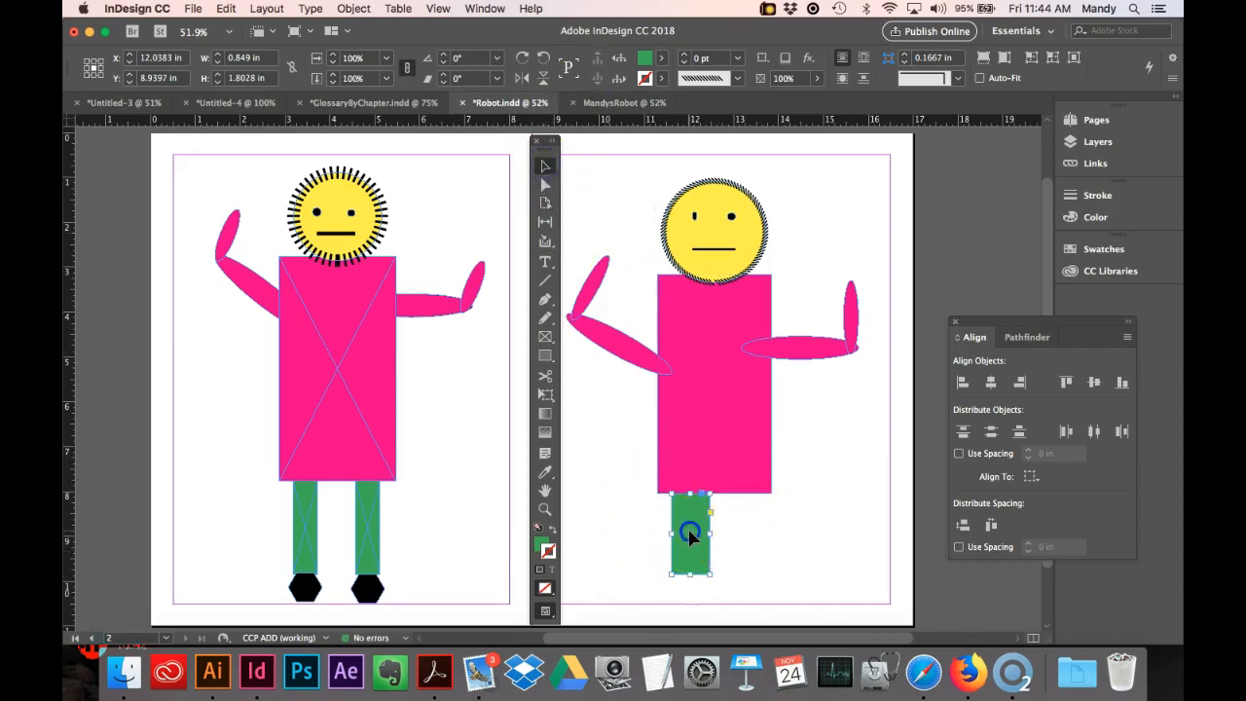
{"action": "left_click_drag", "start_coordinate": [690, 533], "coordinate": [742, 540]}
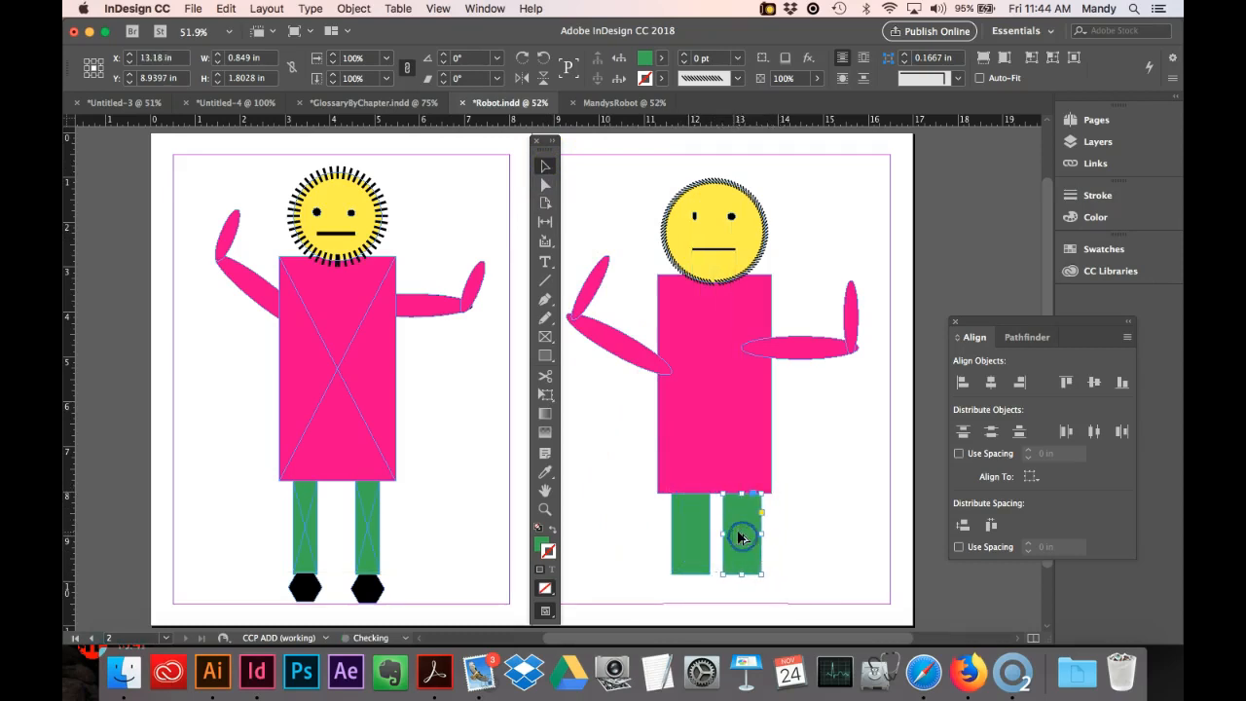
{"action": "left_click", "coordinate": [843, 515]}
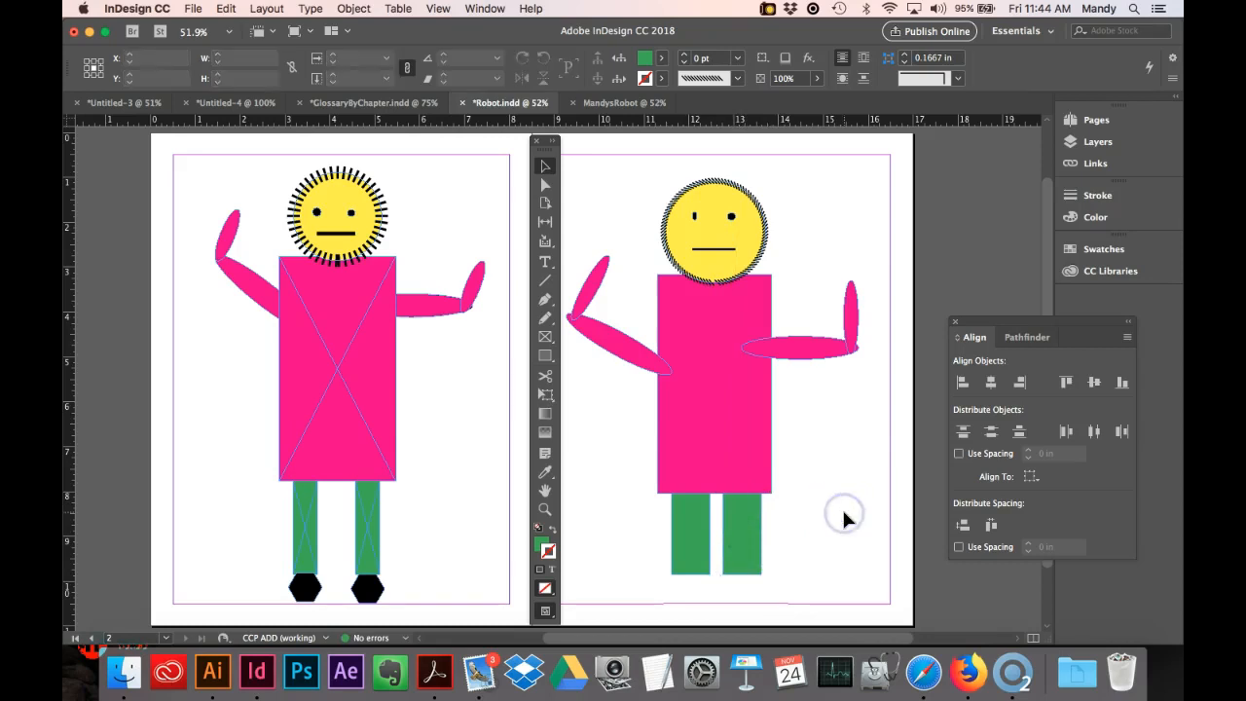
{"action": "left_click", "coordinate": [704, 459]}
{"action": "left_click", "coordinate": [569, 419]}
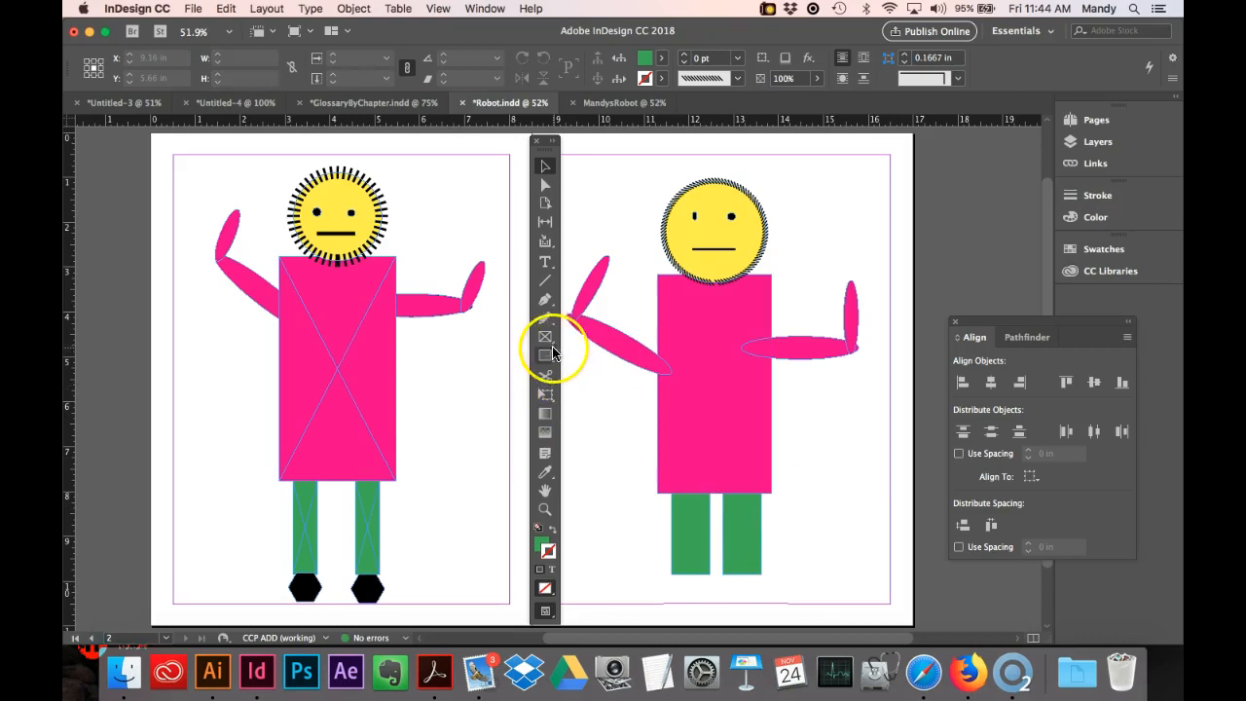
Draw a hexagonal foot about 1.14 by 0.98 in under the left leg and fill it with Black.
{"action": "left_click_drag", "start_coordinate": [551, 360], "coordinate": [654, 410]}
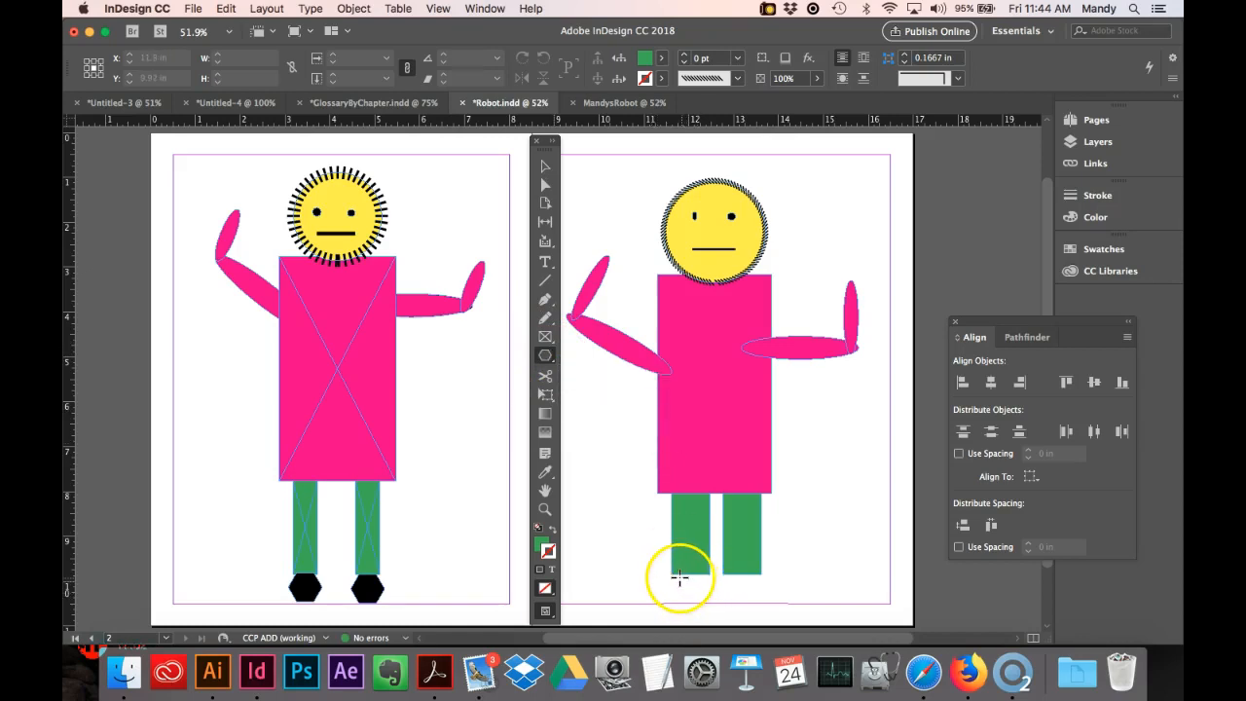
{"action": "left_click_drag", "start_coordinate": [673, 579], "coordinate": [722, 621]}
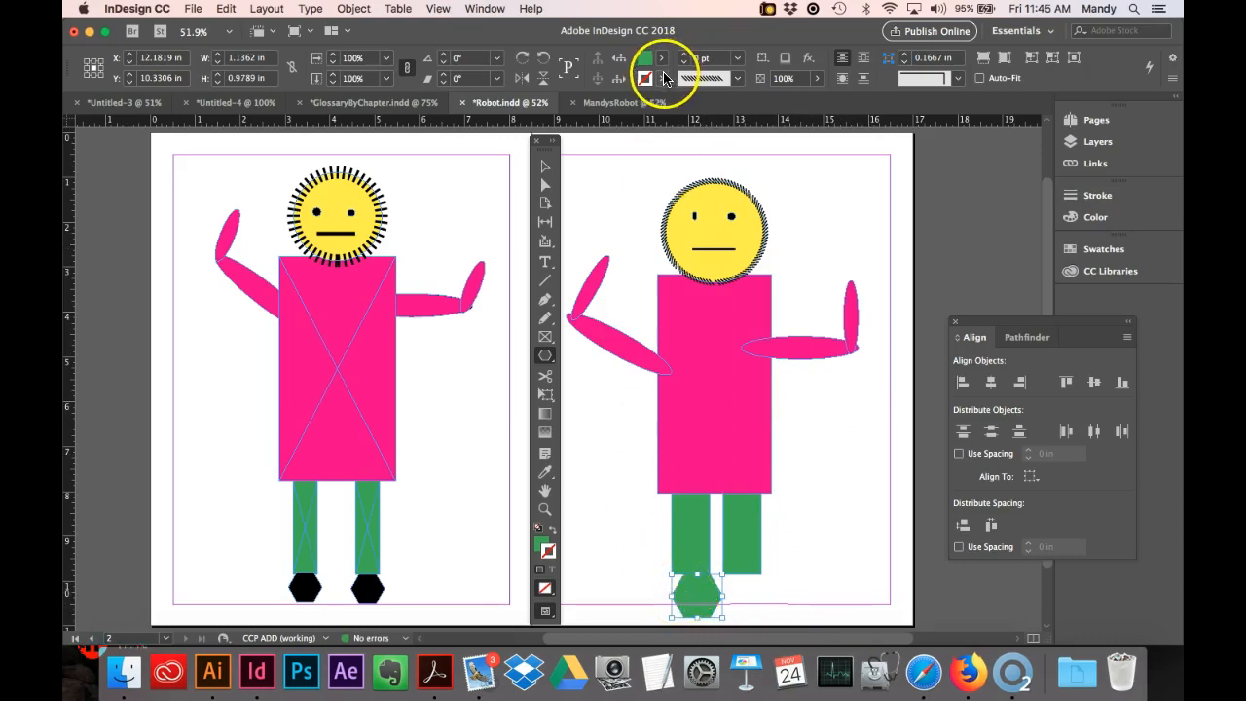
{"action": "left_click", "coordinate": [662, 64]}
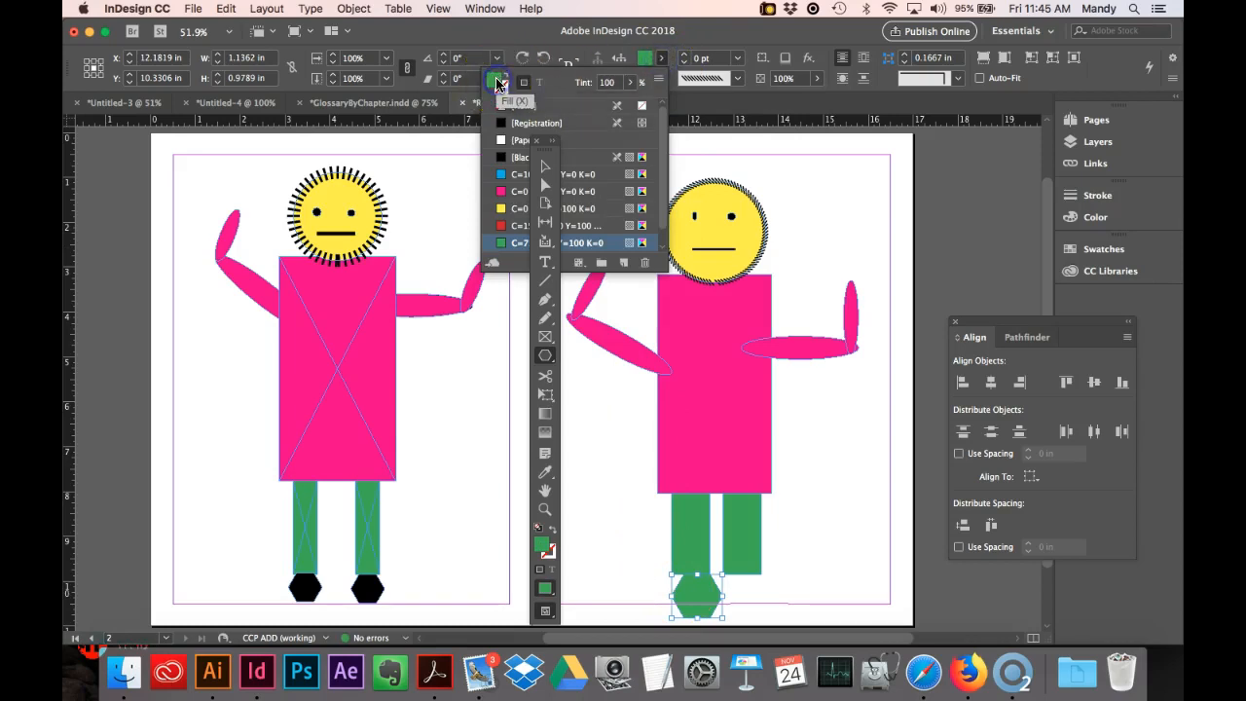
{"action": "left_click", "coordinate": [505, 156]}
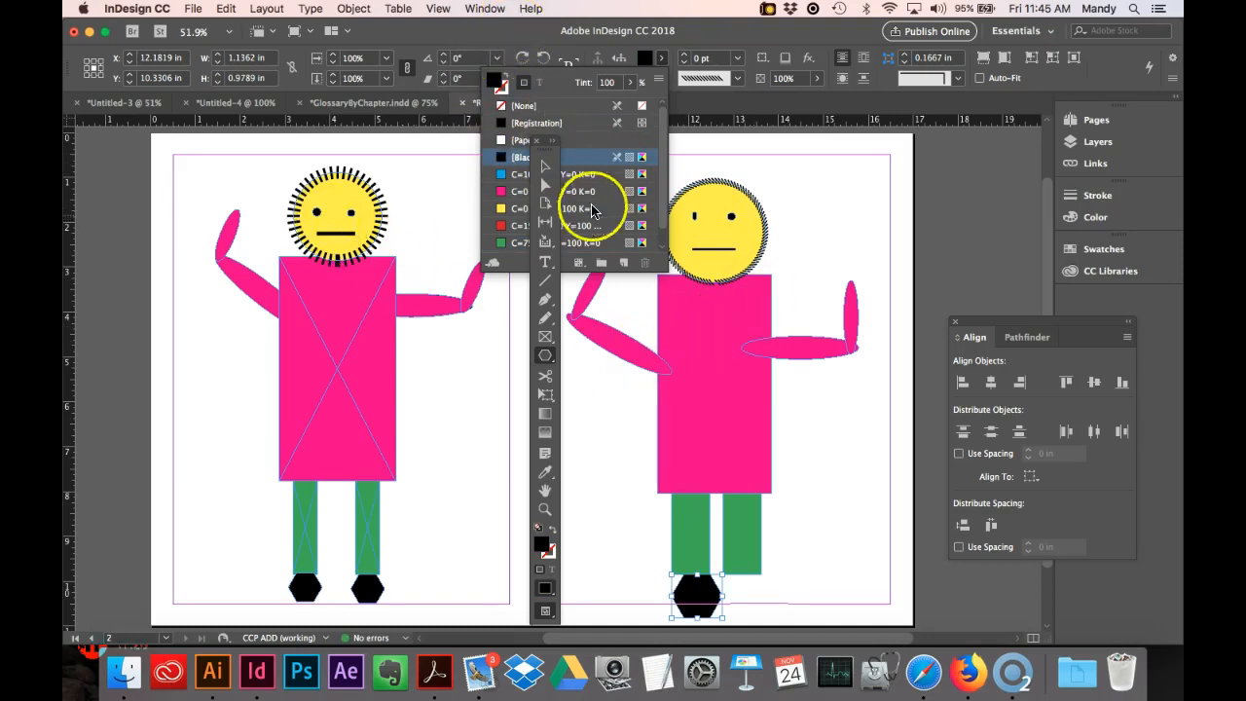
Select the left leg together with its black foot and align their horizontal centers.
{"action": "left_click", "coordinate": [546, 166]}
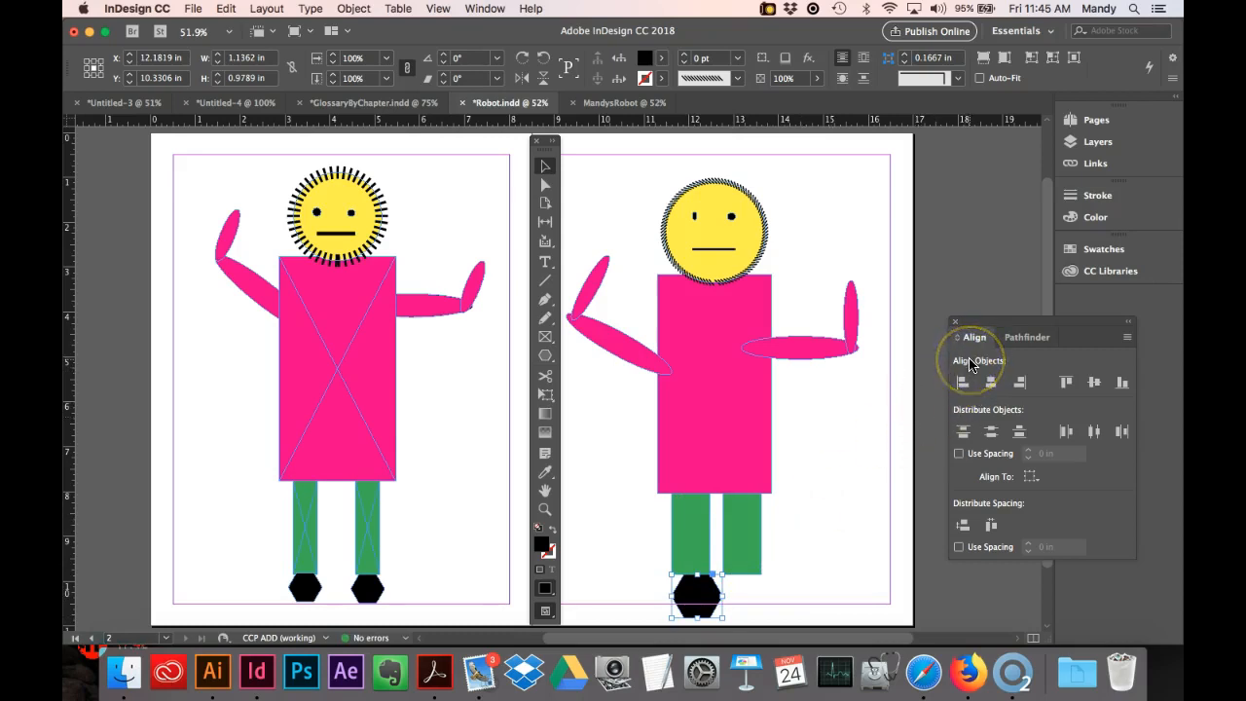
{"action": "left_click", "coordinate": [688, 523]}
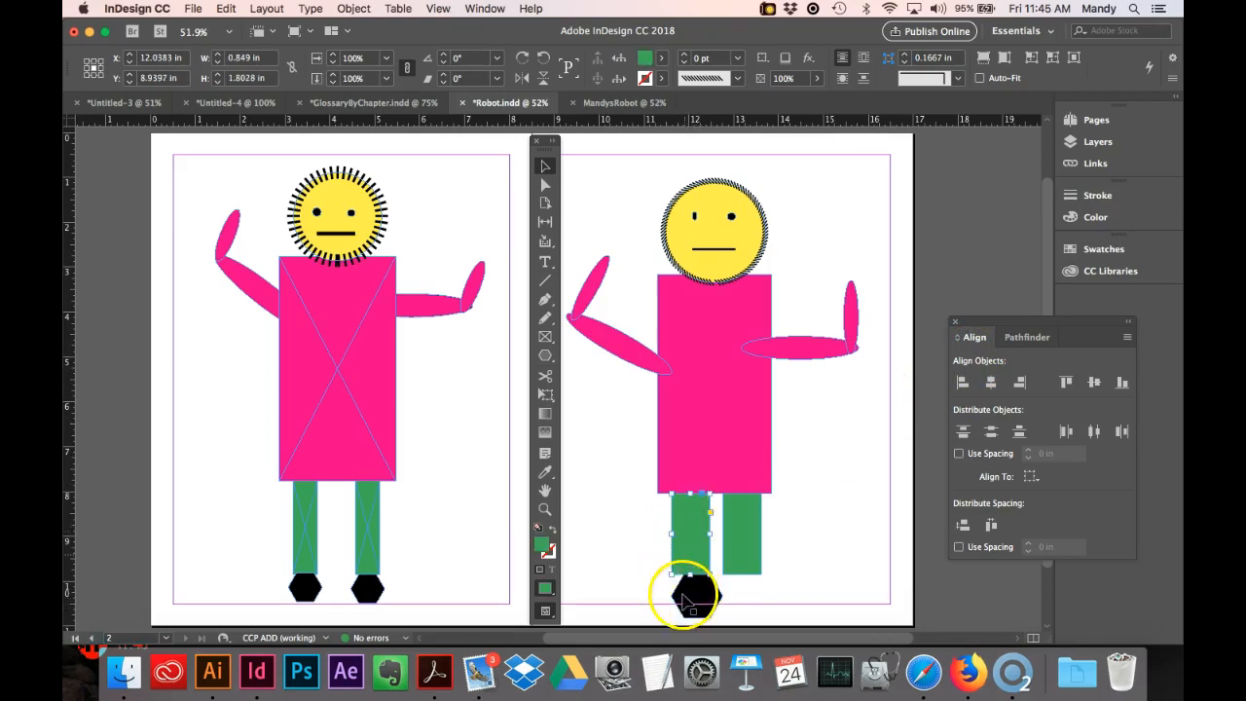
{"action": "left_click", "coordinate": [697, 616], "text": "shift"}
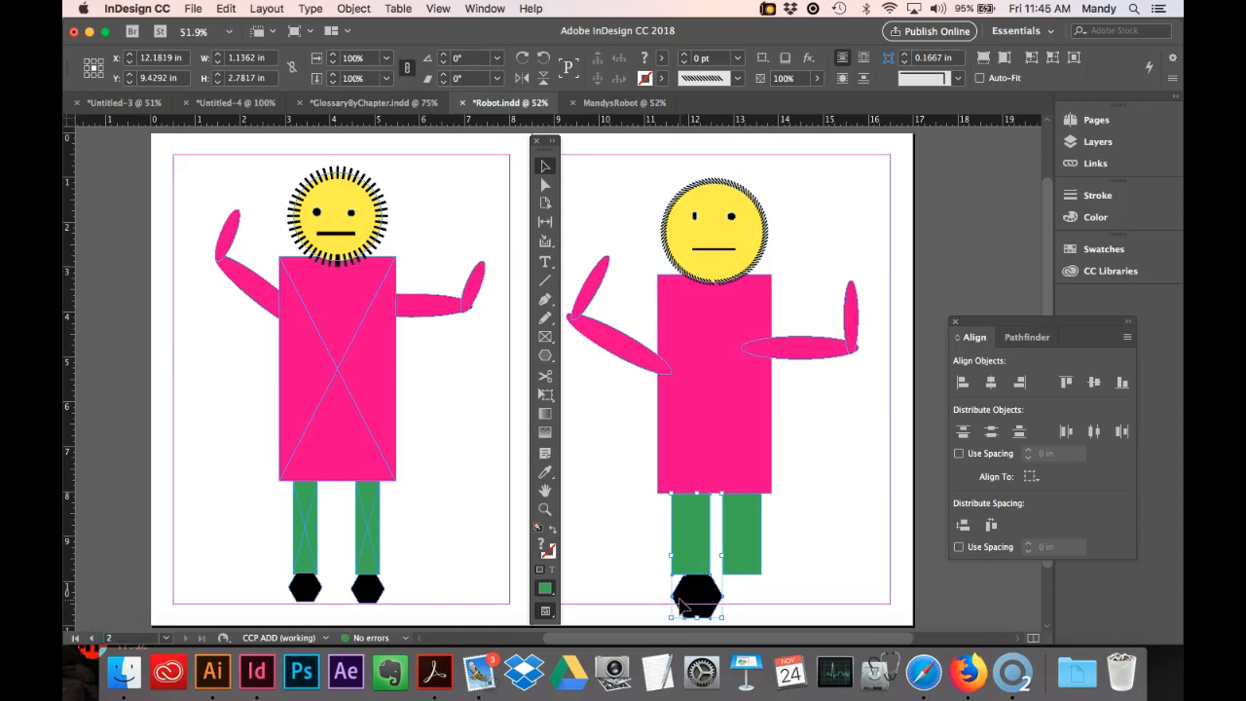
{"action": "left_click", "coordinate": [632, 531]}
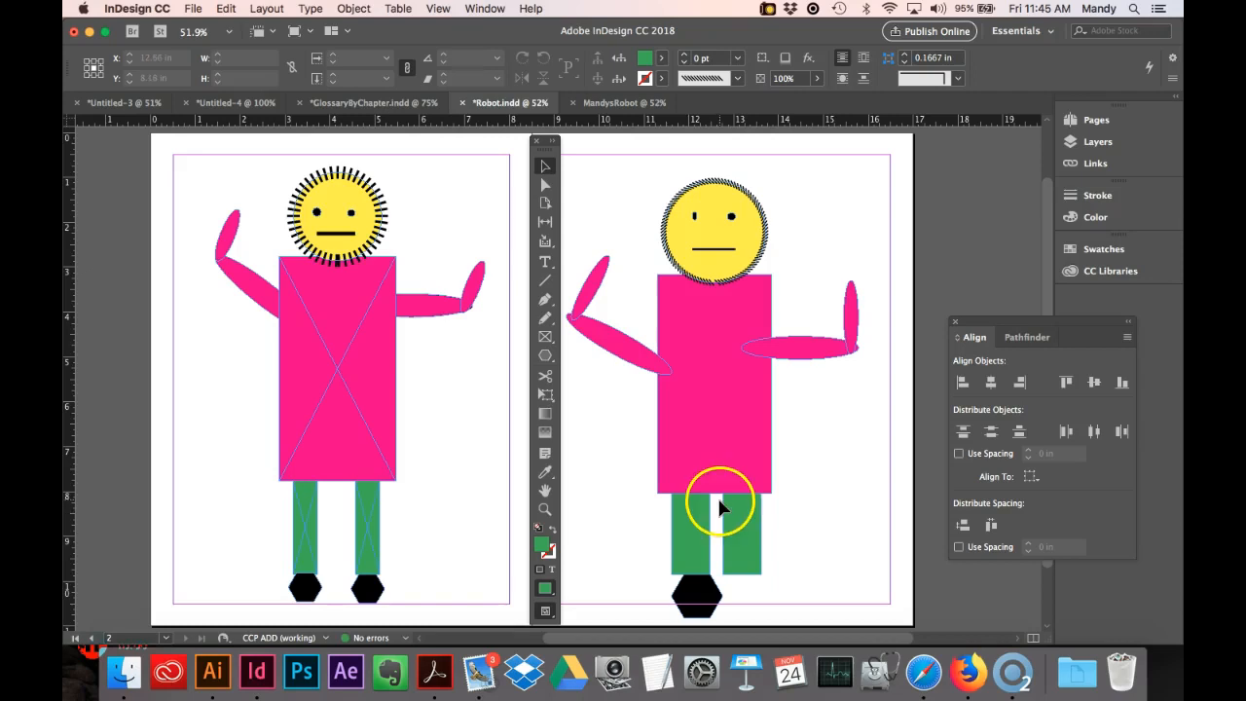
{"action": "left_click", "coordinate": [689, 529]}
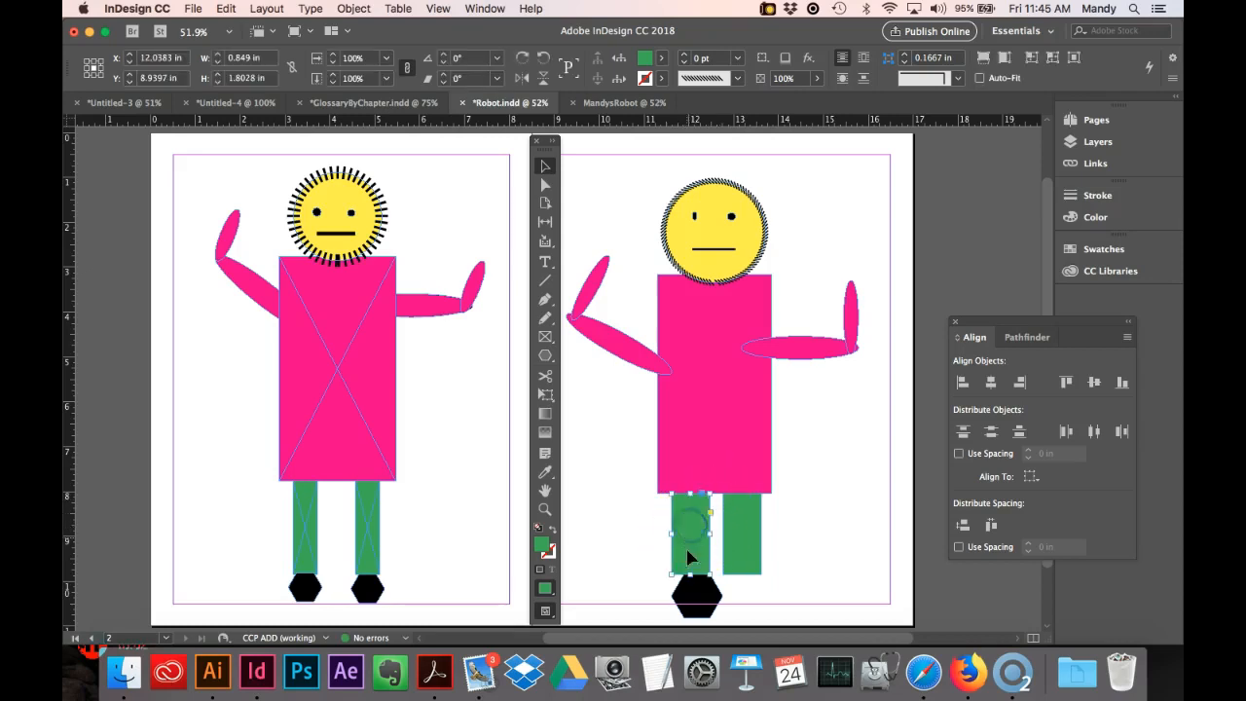
{"action": "left_click", "coordinate": [692, 603], "text": "shift"}
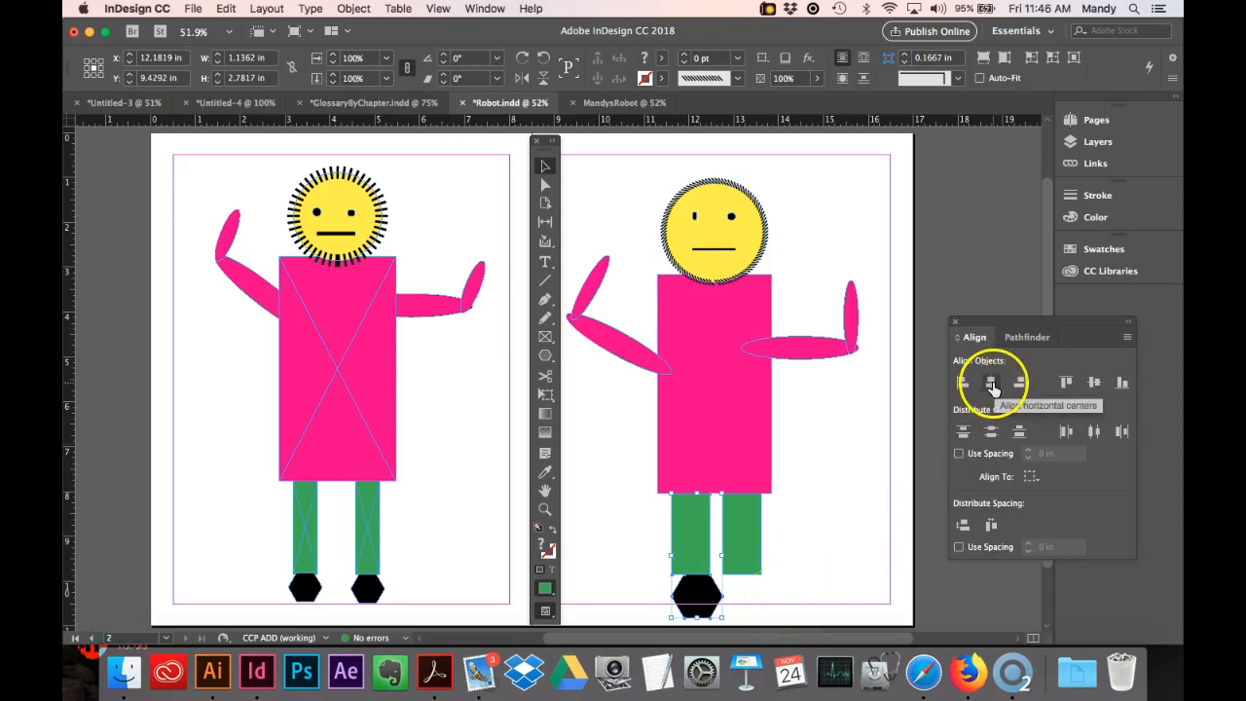
{"action": "left_click", "coordinate": [992, 387]}
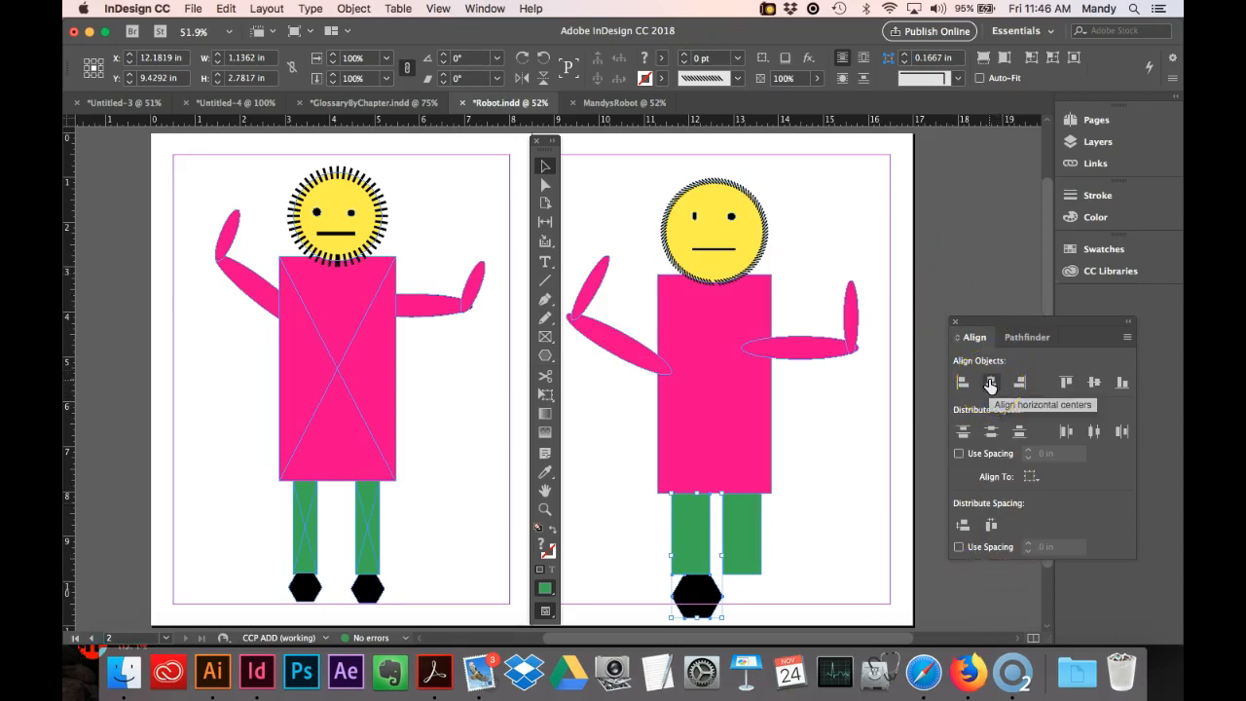
{"action": "left_click", "coordinate": [990, 385]}
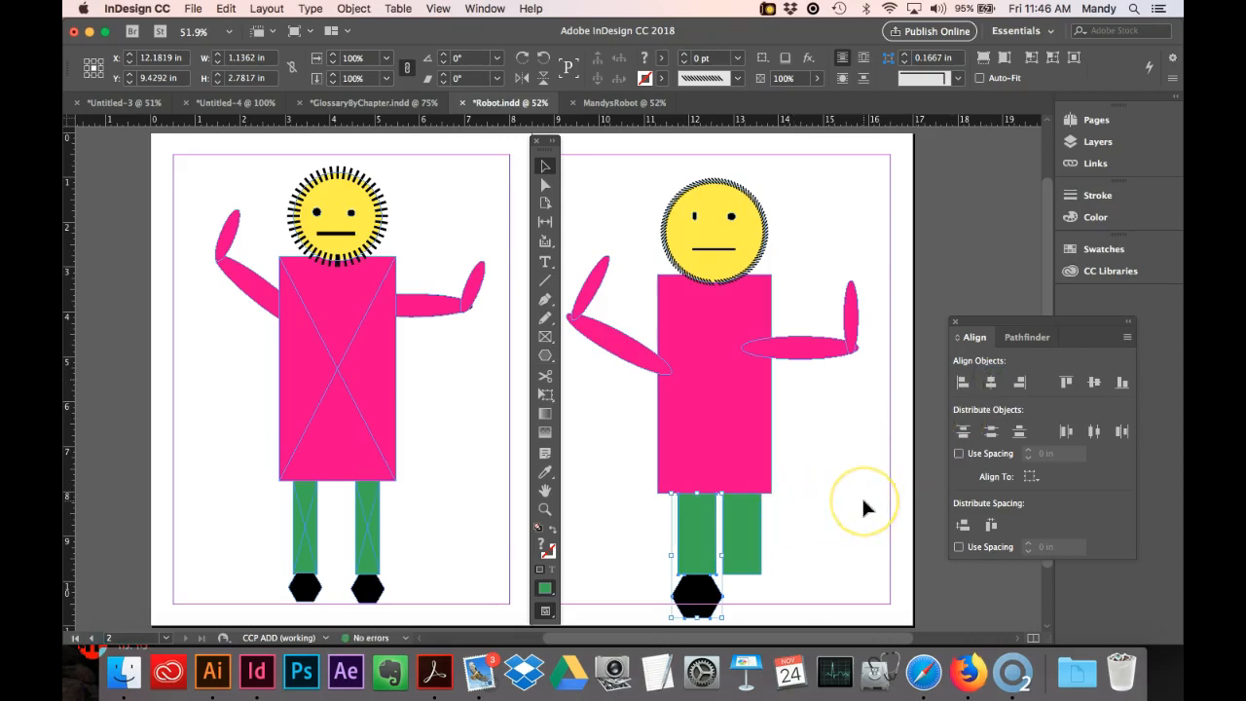
Nudge the selected leg and foot about 0.3 in to the left, and deselect them.
{"action": "key", "text": "Left"}
{"action": "key", "text": "Left"}
{"action": "key", "text": "Left"}
{"action": "key", "text": "Left"}
{"action": "key", "text": "Left"}
{"action": "key", "text": "Left"}
{"action": "key", "text": "Left"}
{"action": "key", "text": "Left"}
{"action": "key", "text": "Left"}
{"action": "key", "text": "Left"}
{"action": "key", "text": "Left"}
{"action": "key", "text": "Left"}
{"action": "key", "text": "Left"}
{"action": "key", "text": "Left"}
{"action": "key", "text": "Left"}
{"action": "key", "text": "Left"}
{"action": "key", "text": "Left"}
{"action": "key", "text": "Left"}
{"action": "key", "text": "Left"}
{"action": "key", "text": "Left"}
{"action": "key", "text": "Left"}
{"action": "key", "text": "Left"}
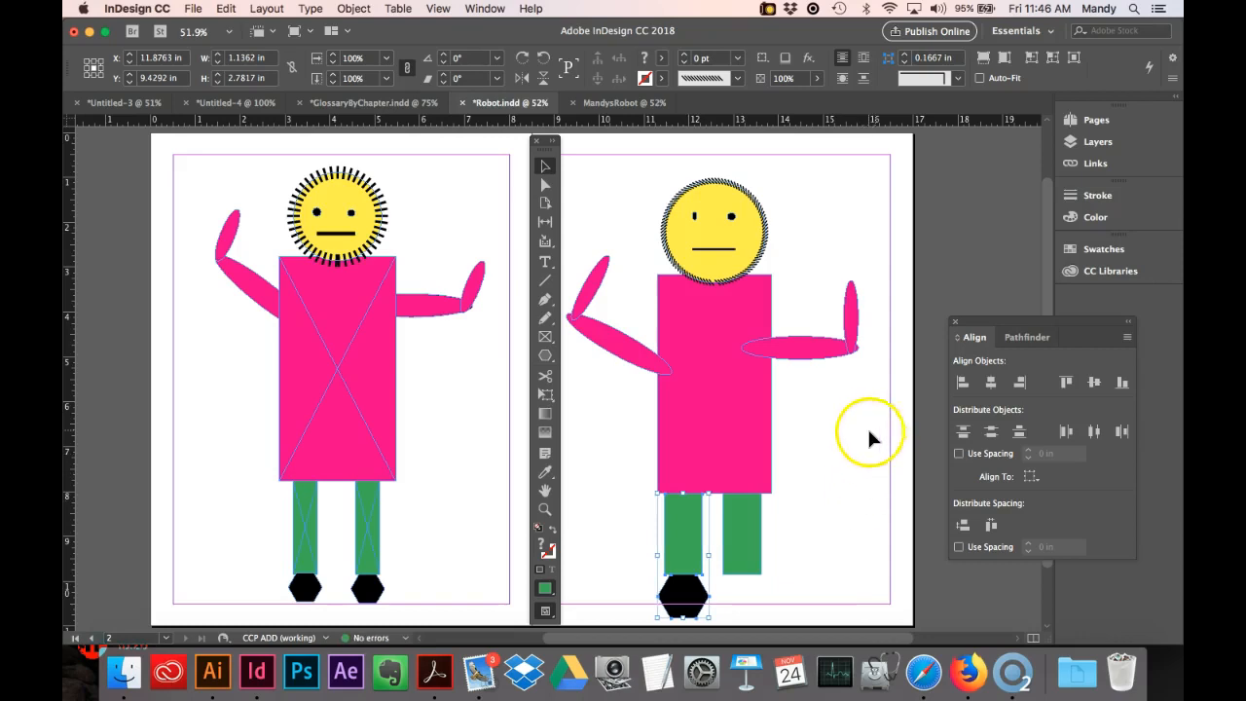
{"action": "left_click", "coordinate": [835, 447]}
Duplicate the black hexagonal foot about 1.33 in to the right, level with the original, to sit under the right leg.
{"action": "left_click", "coordinate": [684, 590]}
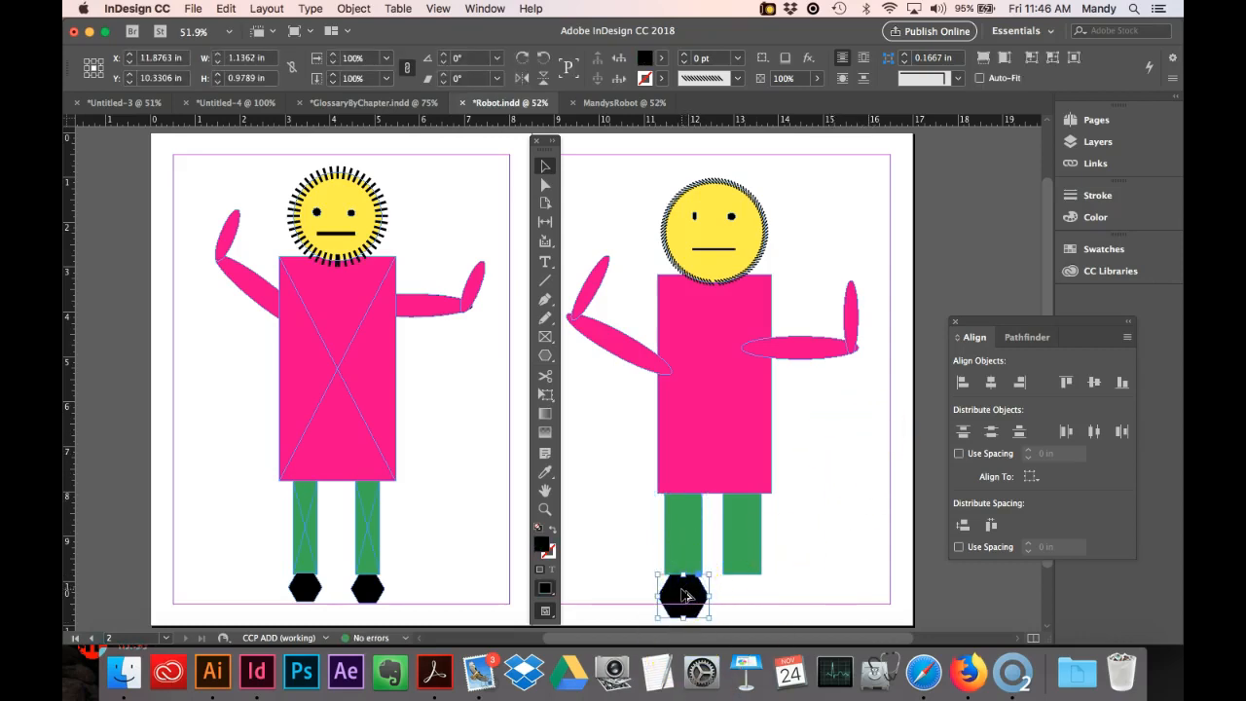
{"action": "left_click_drag", "start_coordinate": [684, 596], "coordinate": [742, 595]}
{"action": "left_click", "coordinate": [793, 587]}
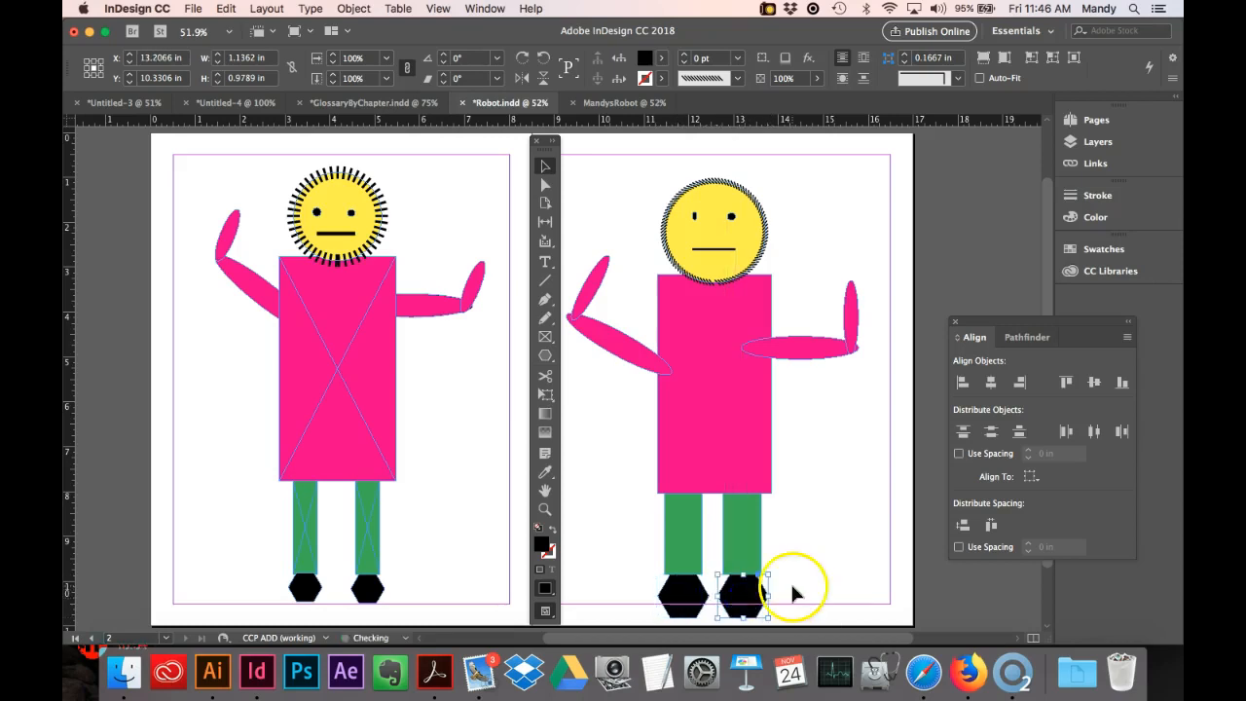
Select the right leg together with its black foot, align their horizontal centers, and deselect them.
{"action": "left_click", "coordinate": [741, 596]}
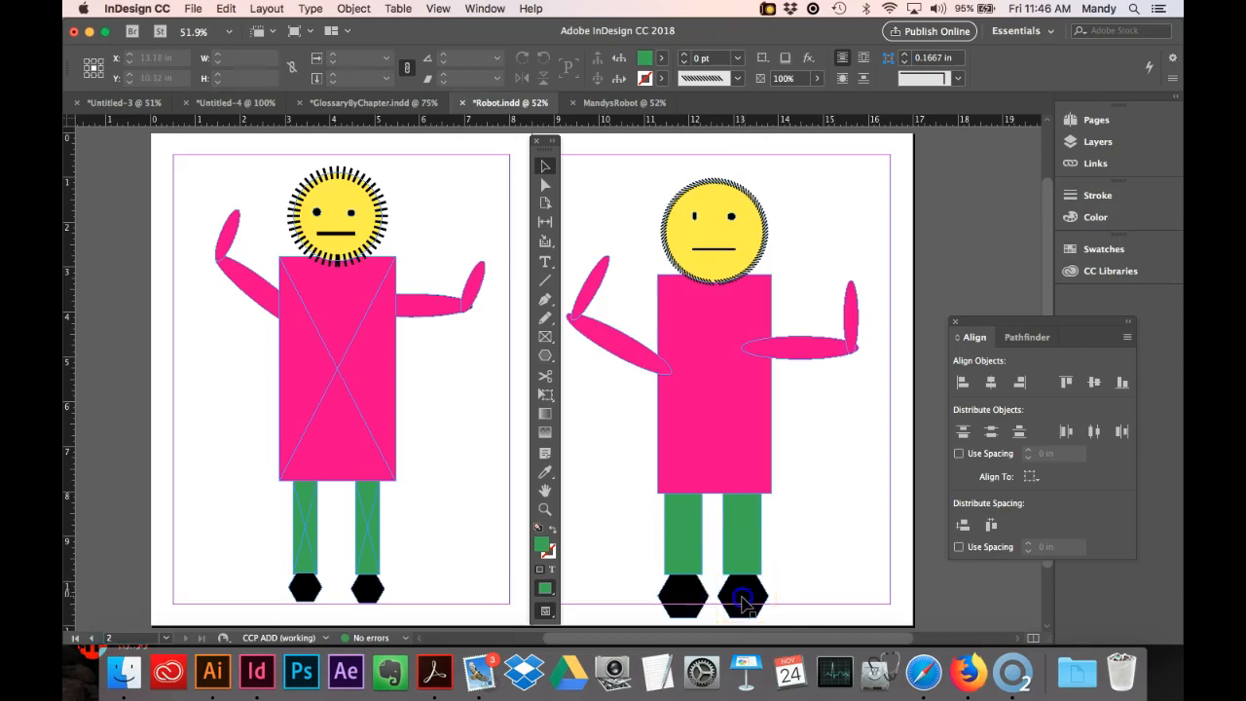
{"action": "left_click", "coordinate": [745, 535], "text": "shift"}
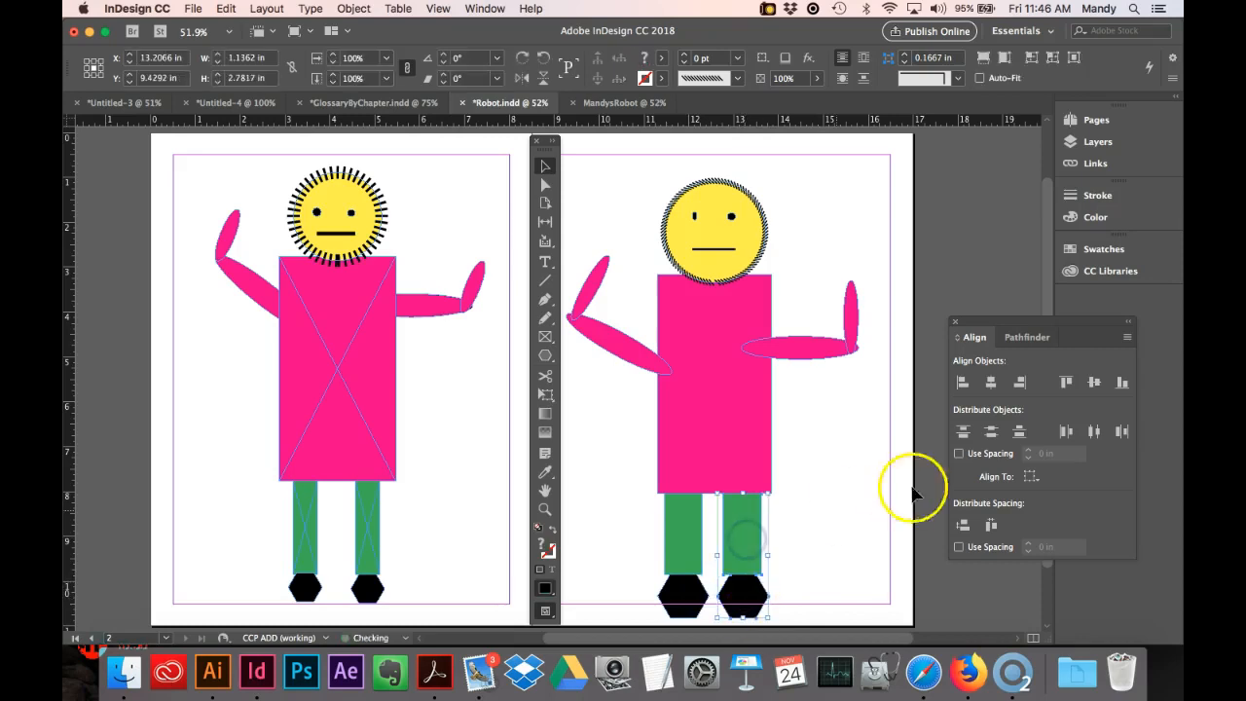
{"action": "left_click", "coordinate": [990, 383]}
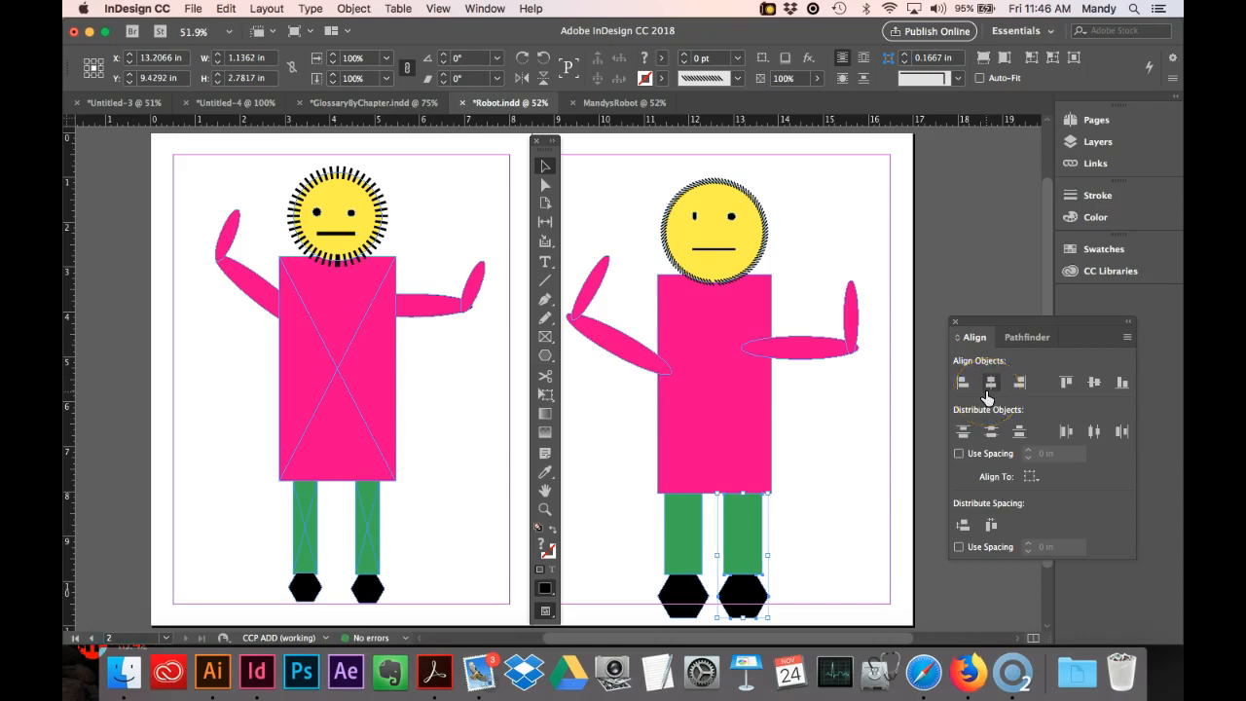
{"action": "left_click", "coordinate": [814, 509]}
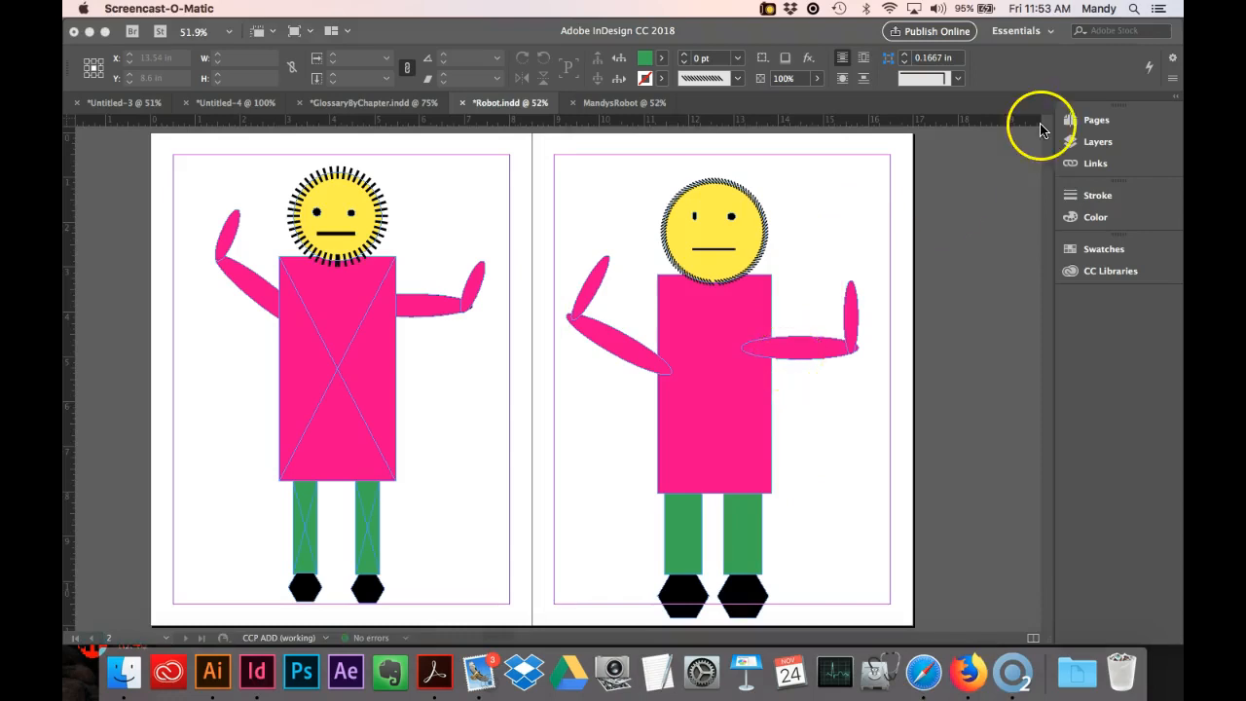
{"action": "left_click", "coordinate": [847, 219]}
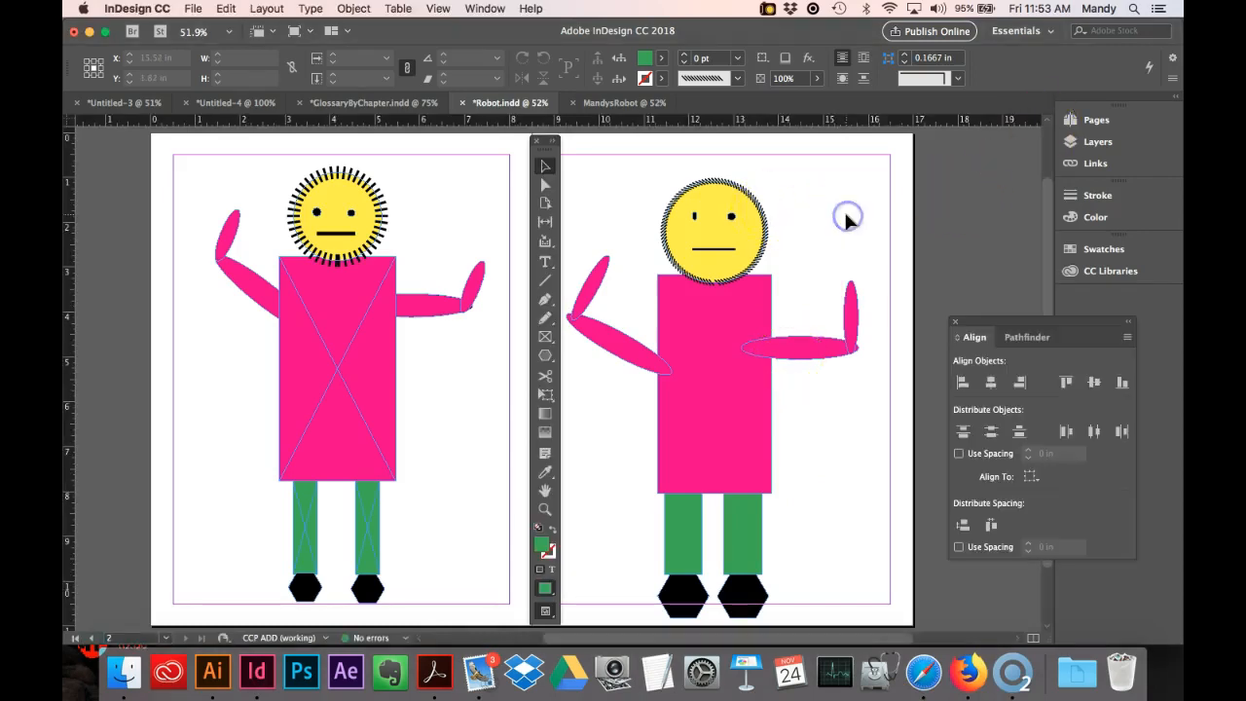